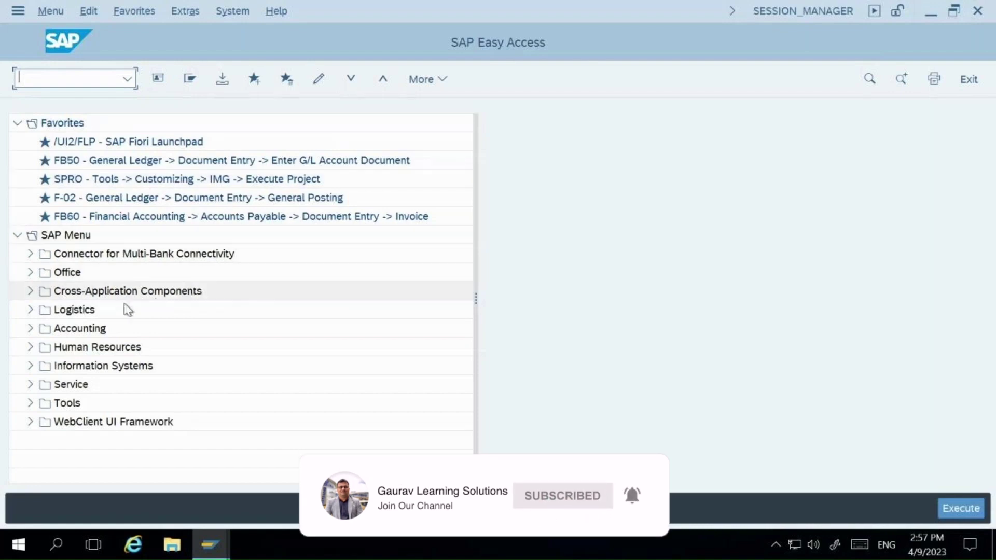
Expand Logistics, Settlement Management, Condition Contract Management and its Master Data folder in the SAP menu tree
left_click(31, 311)
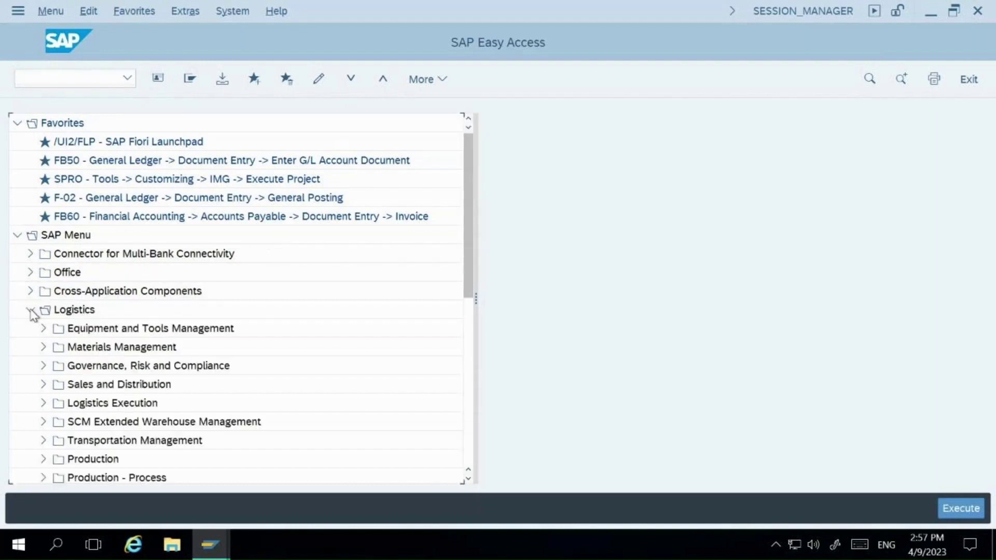
left_click(466, 358)
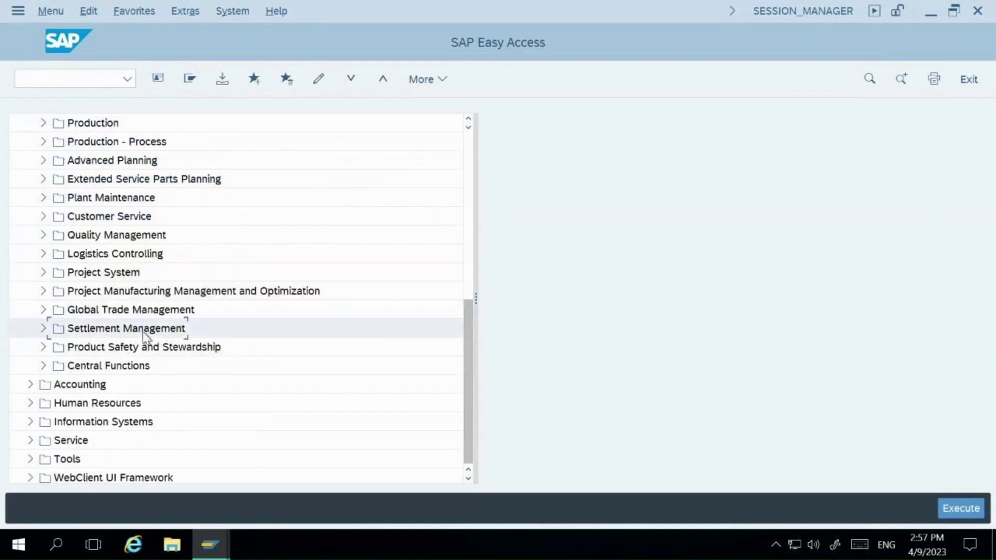
left_click(118, 334)
left_click(44, 328)
left_click(127, 426)
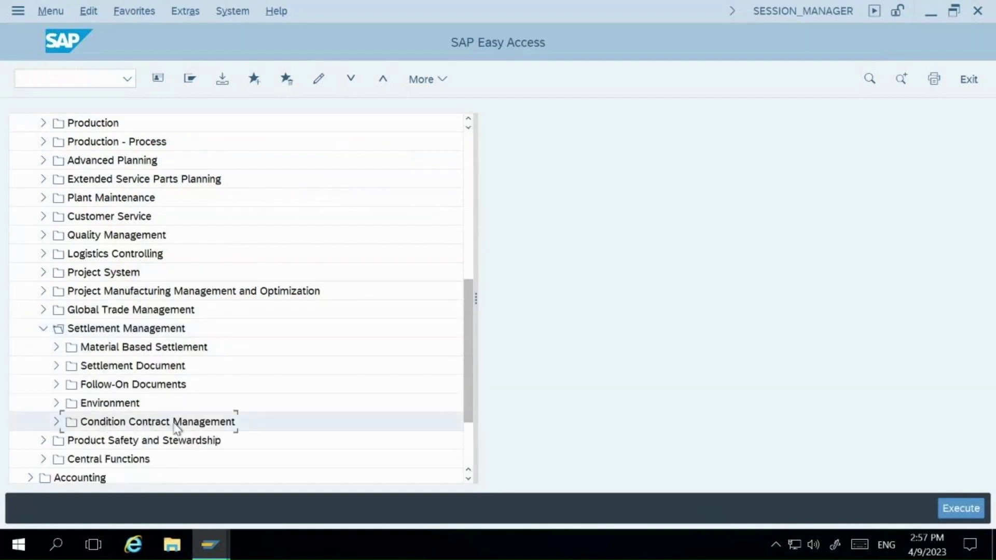
left_click(57, 421)
scroll(466, 338, "down", 1)
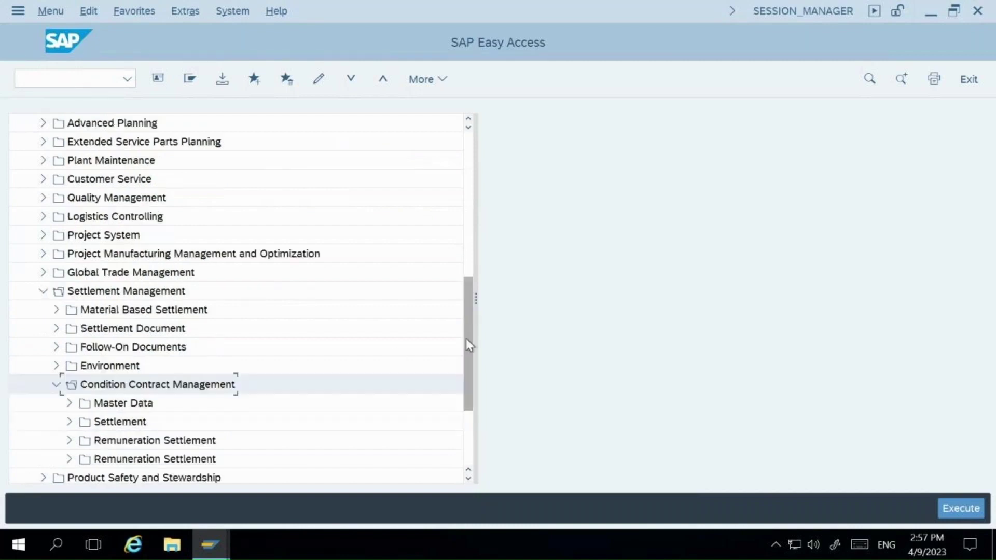
scroll(467, 353, "down", 3)
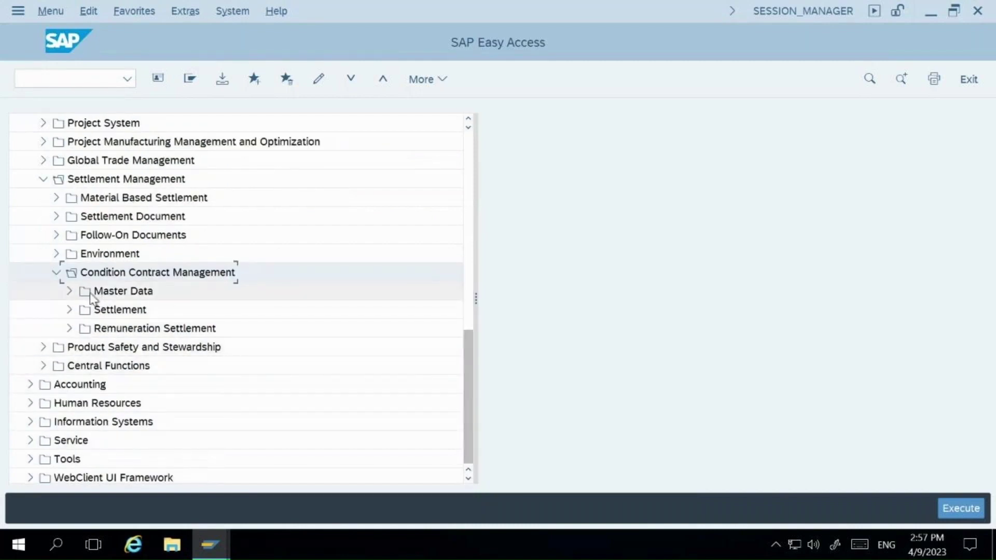
left_click(70, 291)
left_click(139, 311)
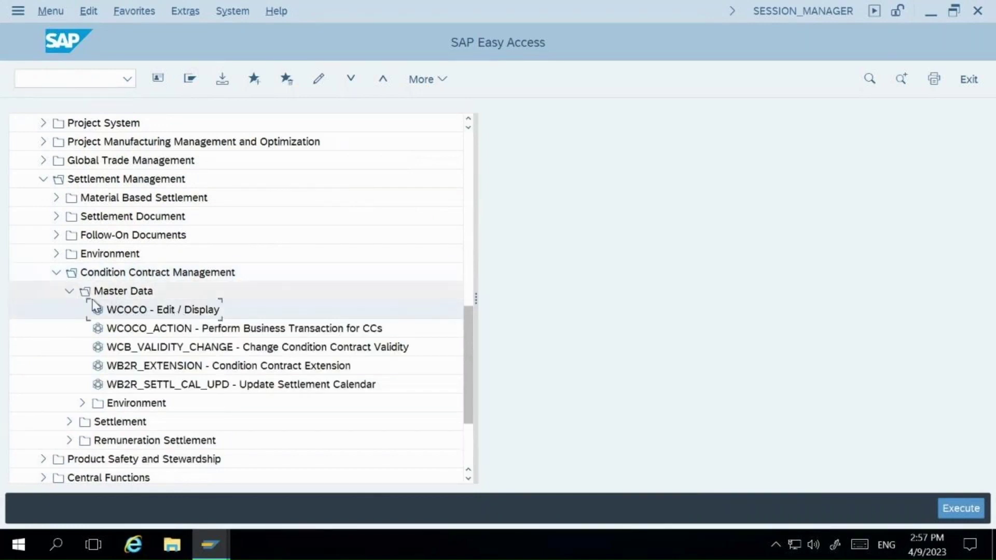
Examine the Supplier and Customer subfolders of the Settlement folder under Condition Contract Management
left_click(68, 293)
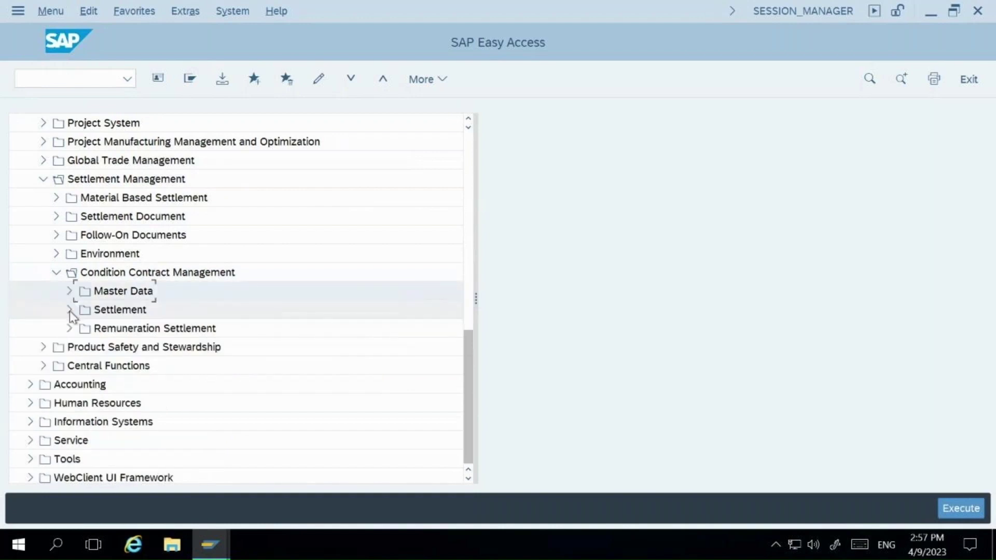
left_click(70, 310)
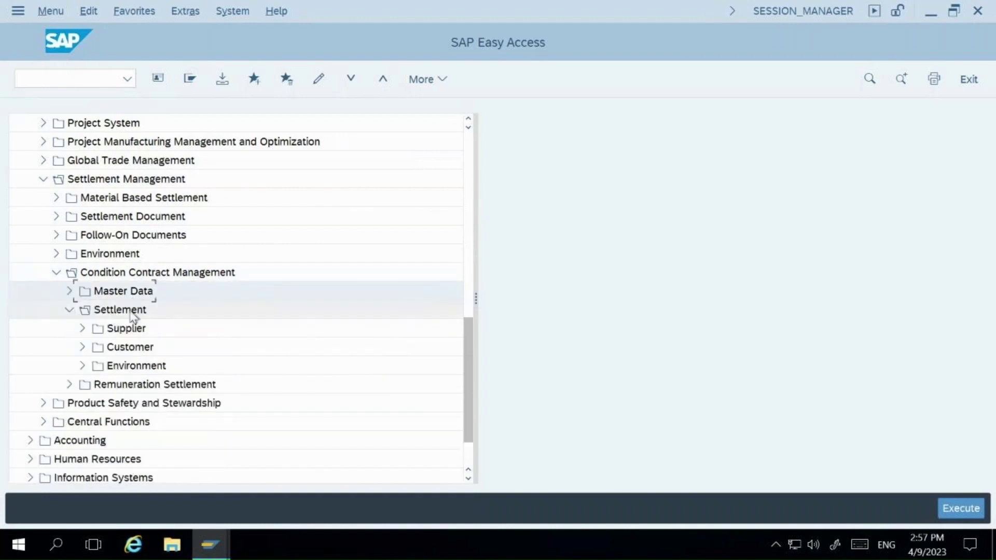
left_click(126, 346)
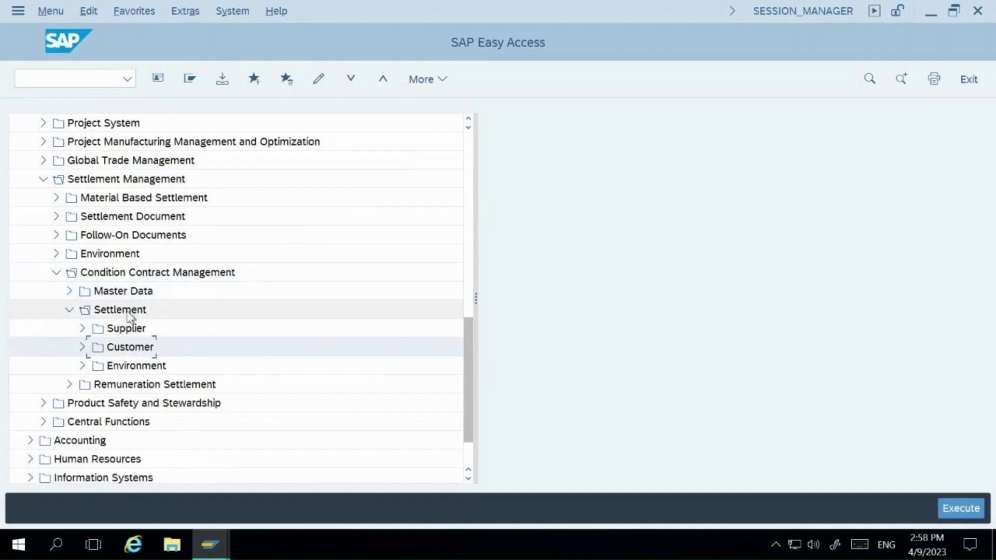
left_click(127, 330)
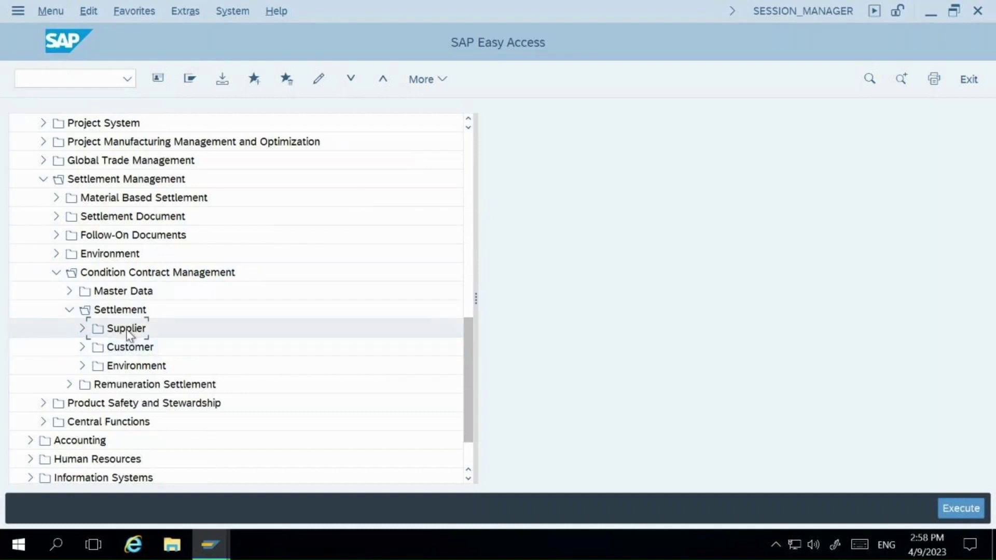
left_click(128, 347)
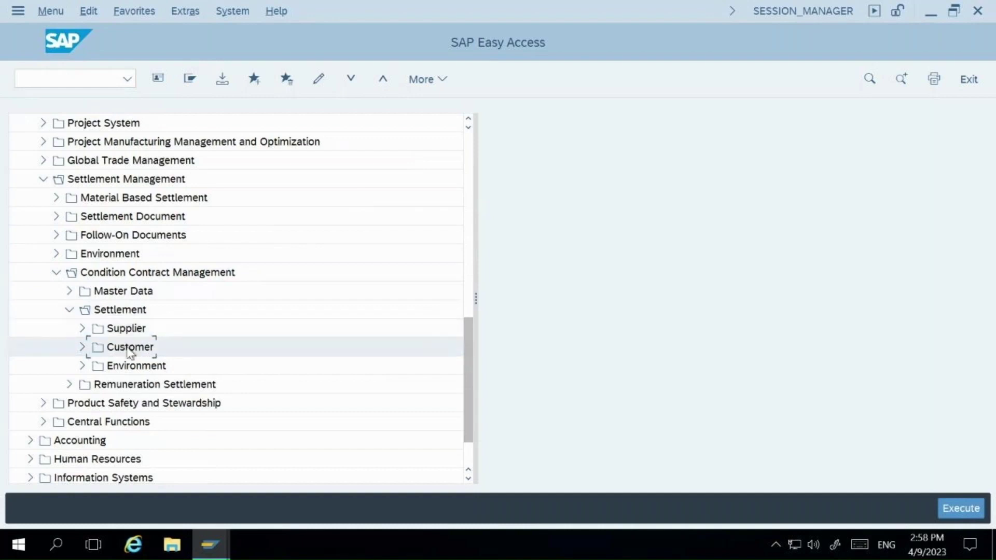
double_click(130, 348)
double_click(130, 347)
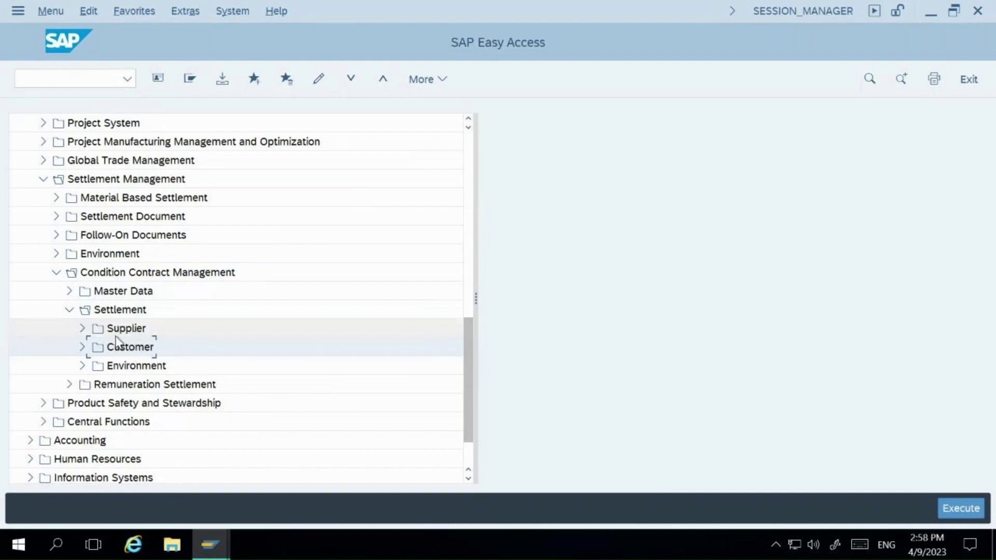
left_click(70, 310)
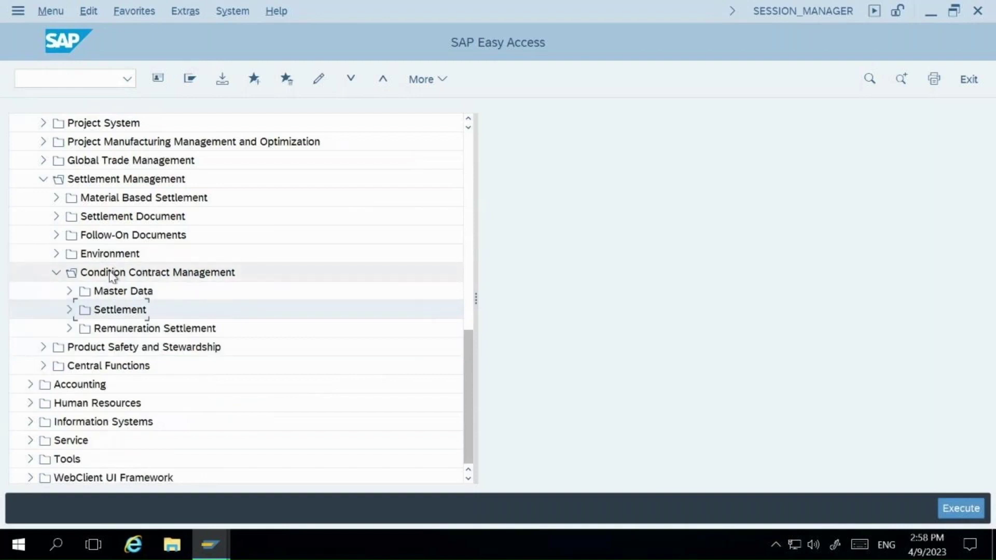
Open the WCOCO Edit / Display transaction from the Master Data folder and start creating a condition contract
left_click(70, 291)
double_click(151, 309)
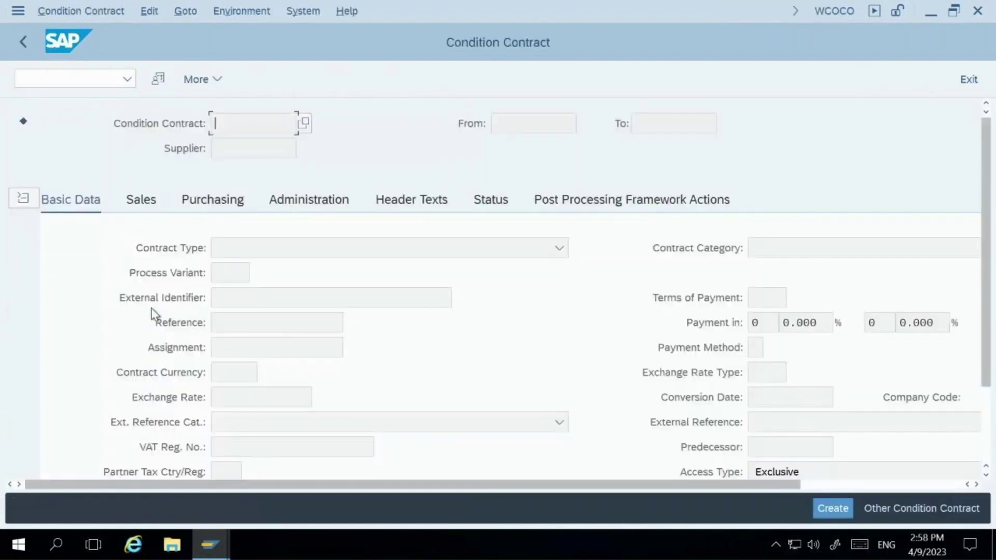
left_click(833, 507)
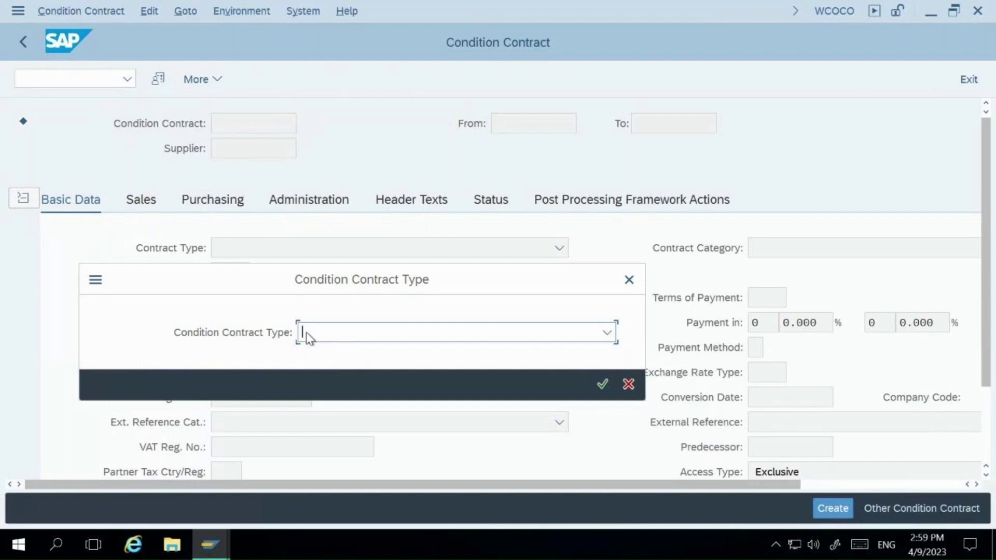
Choose 0S01 Sales Rebate as the condition contract type for the new contract
key("F4")
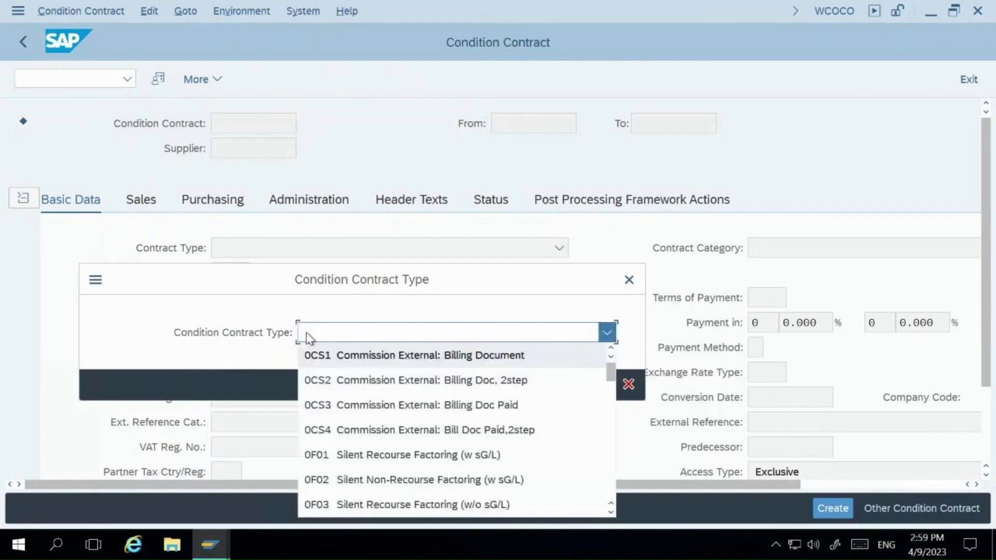
key("Down")
key("Down")
key("Down")
key("Down")
key("Down")
key("Down")
key("Down")
key("Down")
key("Down")
key("Down")
key("Down")
key("Down")
key("Down")
key("Down")
key("Down")
key("Down")
key("Down")
key("Down")
key("Down")
key("Down")
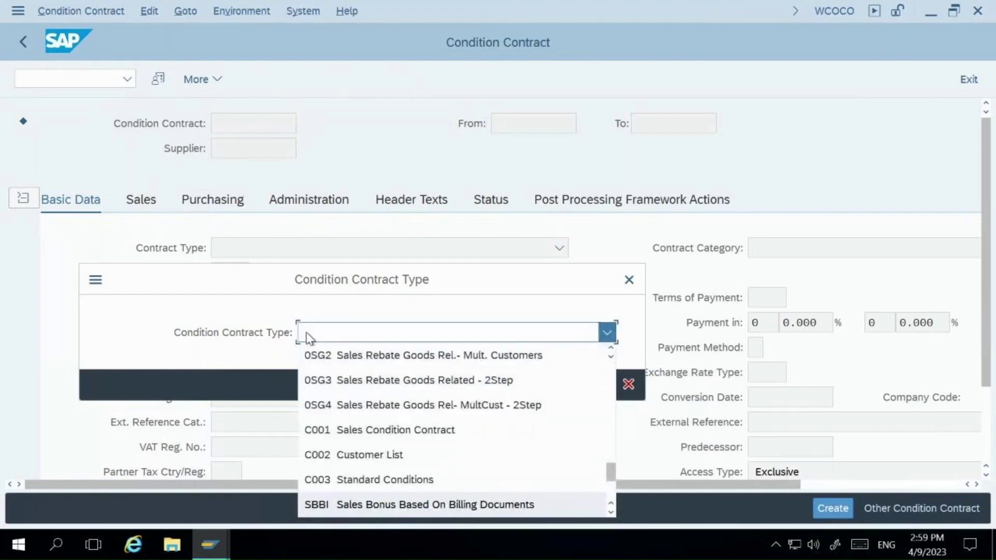
key("Down")
key("Down")
key("Down")
key("Down")
key("Down")
key("Down")
key("Down")
key("Down")
key("Down")
key("Down")
key("Down")
key("Down")
key("Down")
key("Down")
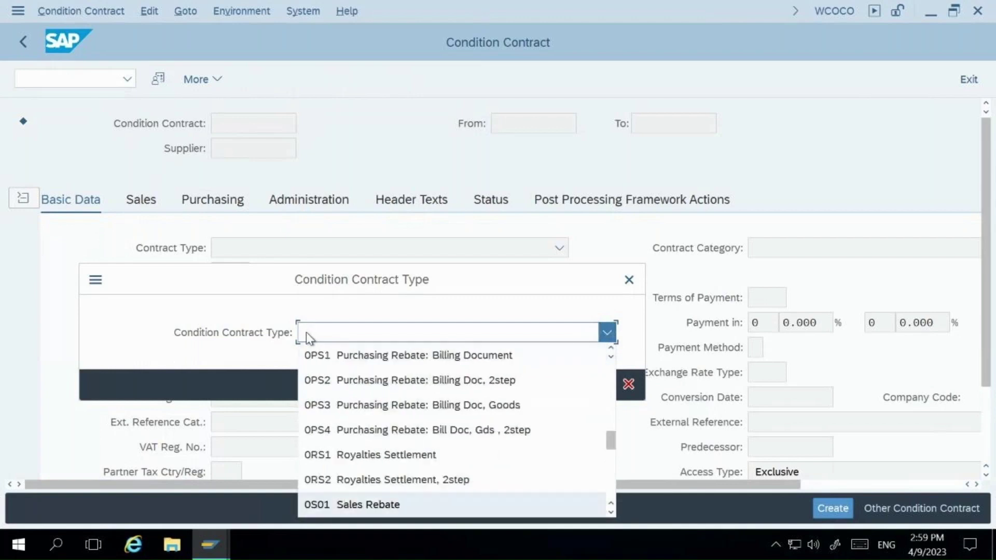
left_click(342, 505)
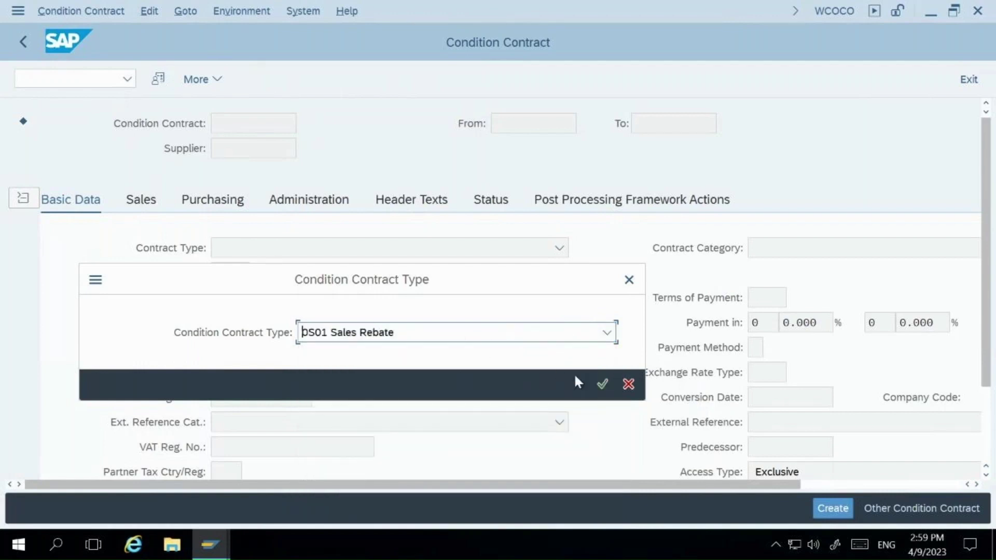
left_click(601, 385)
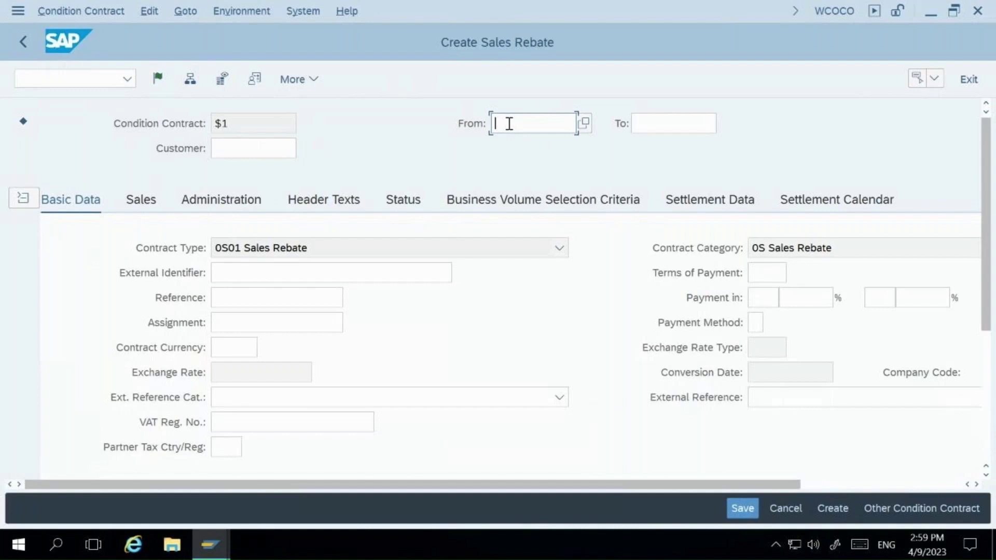
Set the contract's validity period from 10.04.2023 to 30.04.2023
type("1004")
type("2023")
key("Tab")
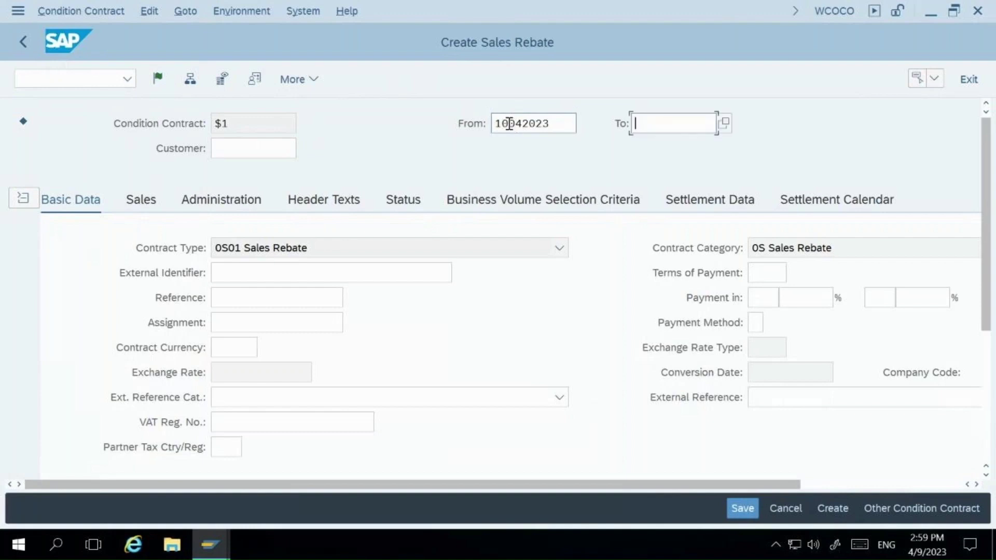
type("30042023")
Search for customers of sales organization BTDO and assign the first TEST1 entry in Bengaluru as the contract's customer
left_click(270, 150)
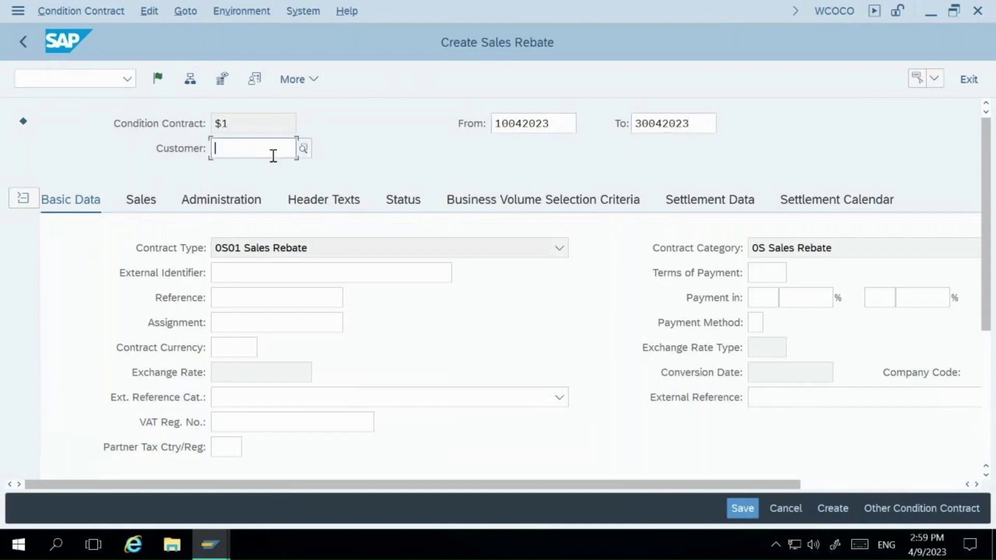
left_click(305, 151)
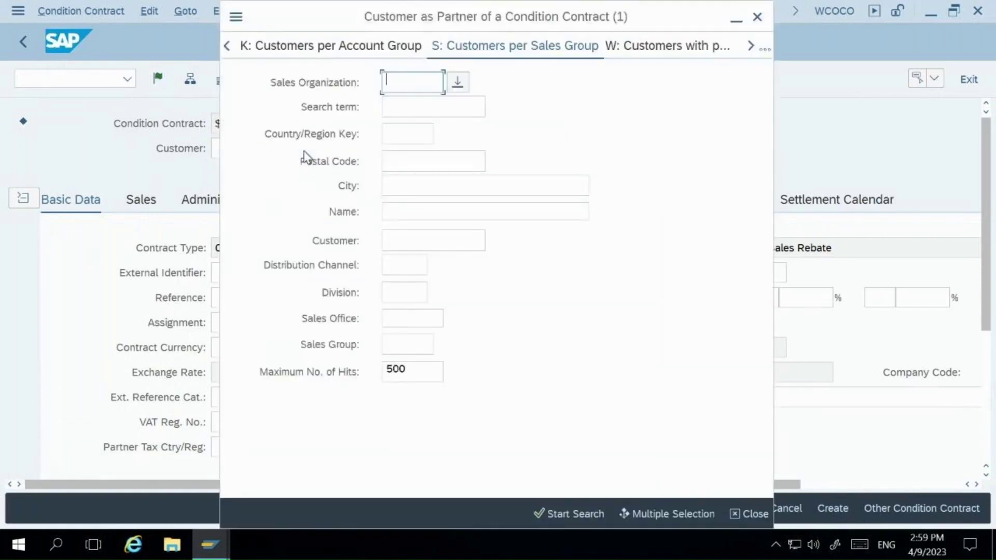
type("btdo")
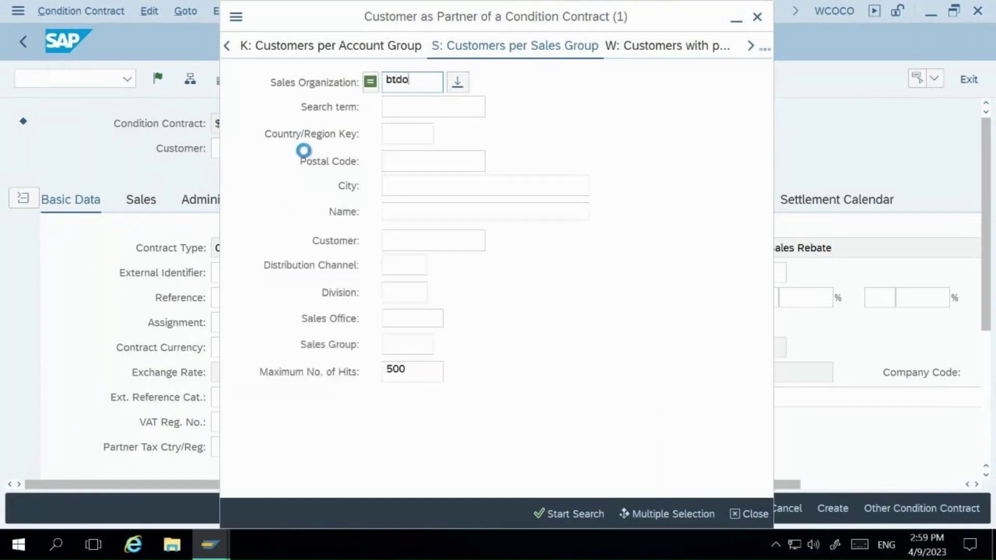
key("Return")
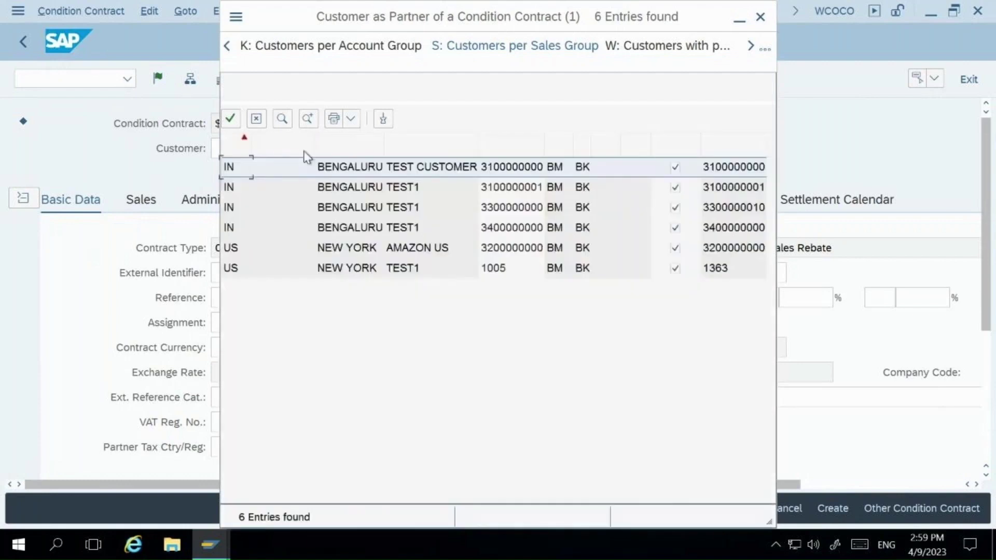
double_click(318, 186)
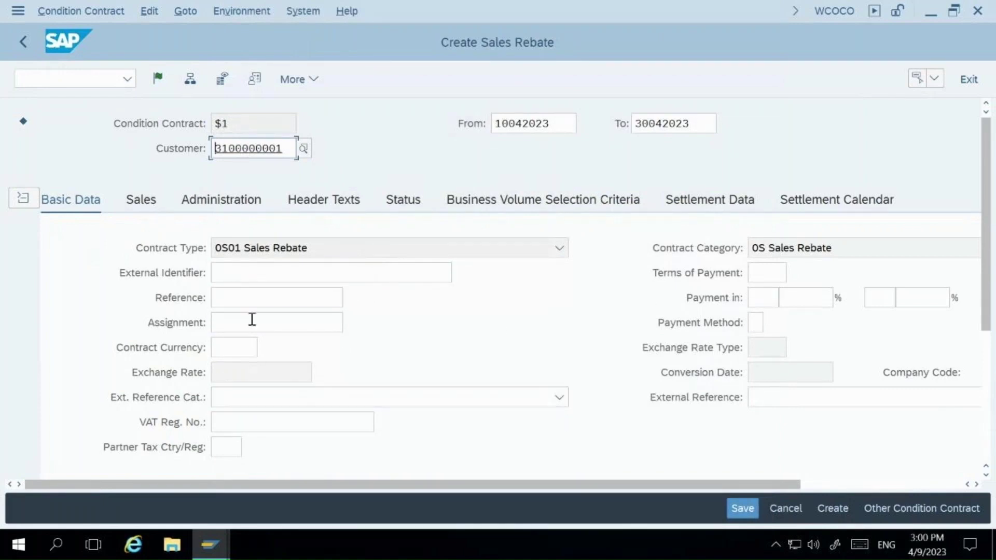
Set the contract's sales area to sales organization BTDO, distribution channel BM and division BK
left_click(148, 205)
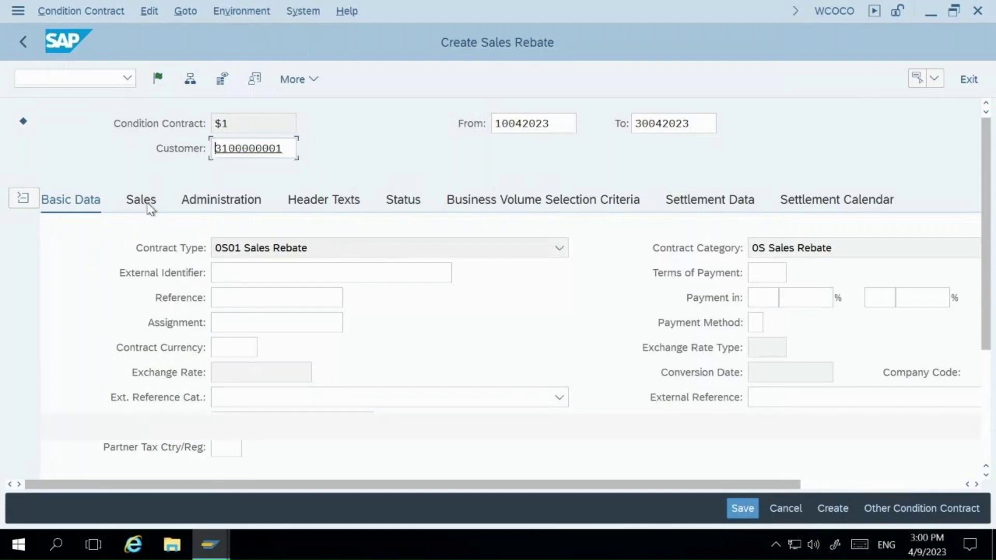
left_click(224, 246)
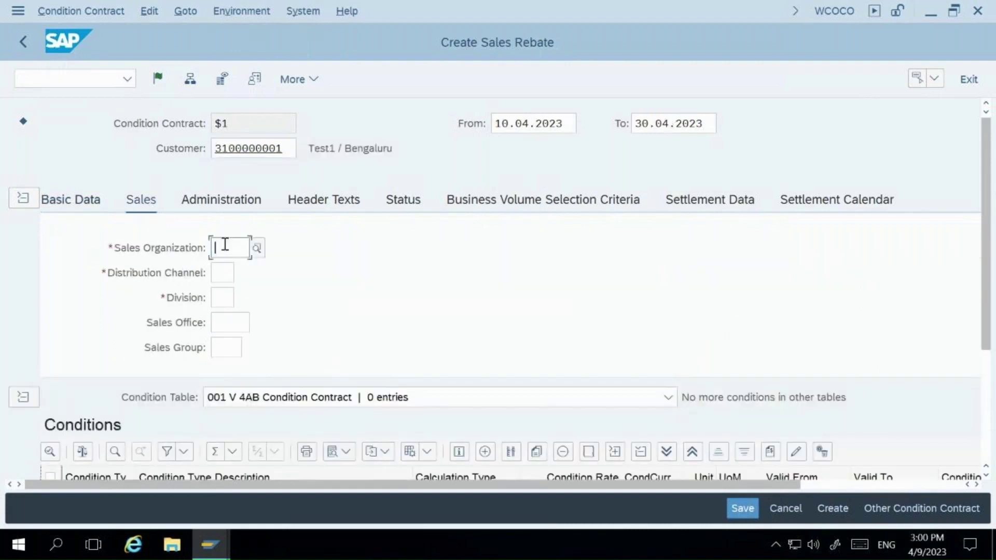
type("bldo")
key("Tab")
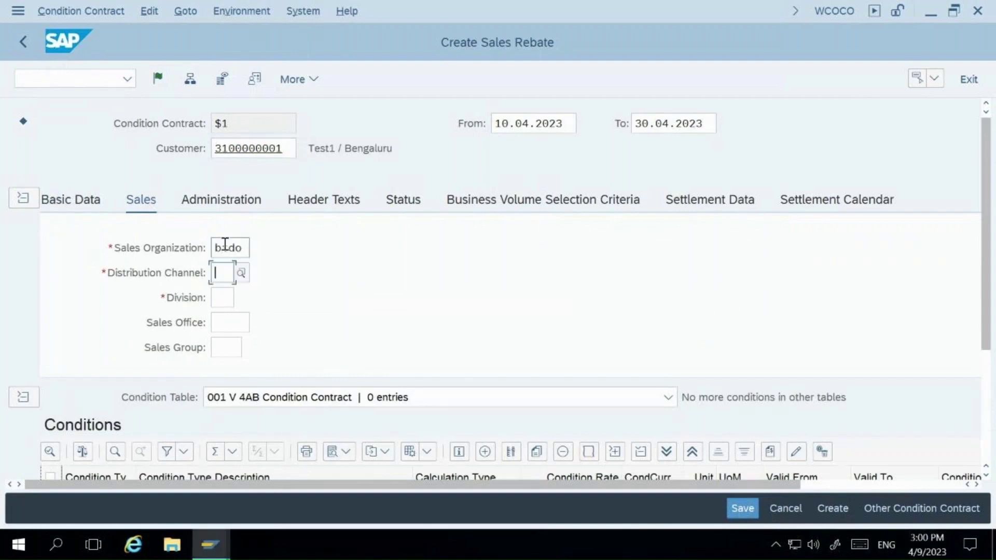
type("bm")
key("Tab")
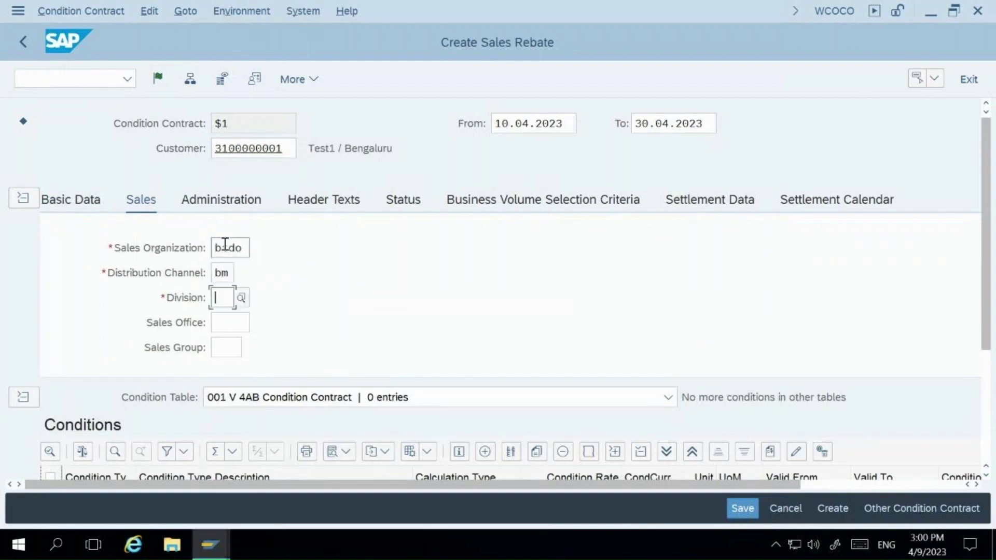
type("bk")
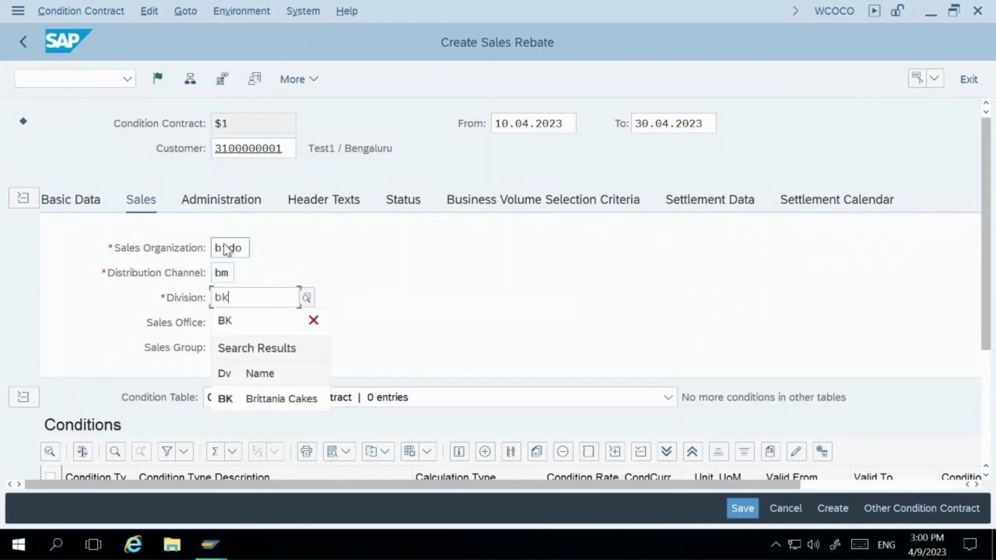
key("Return")
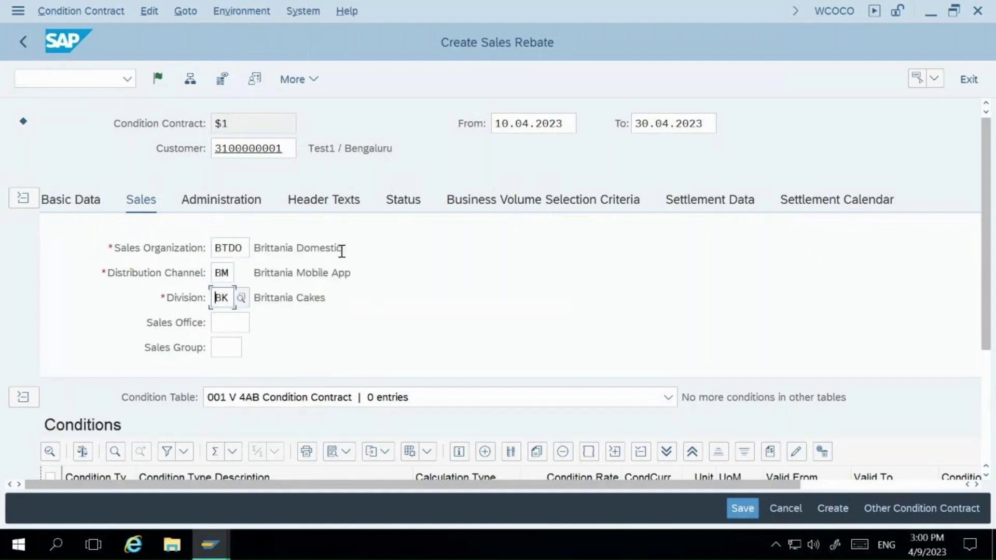
Open the contract's business volume selection criteria and look through the field combinations available for a new entry
left_click(567, 208)
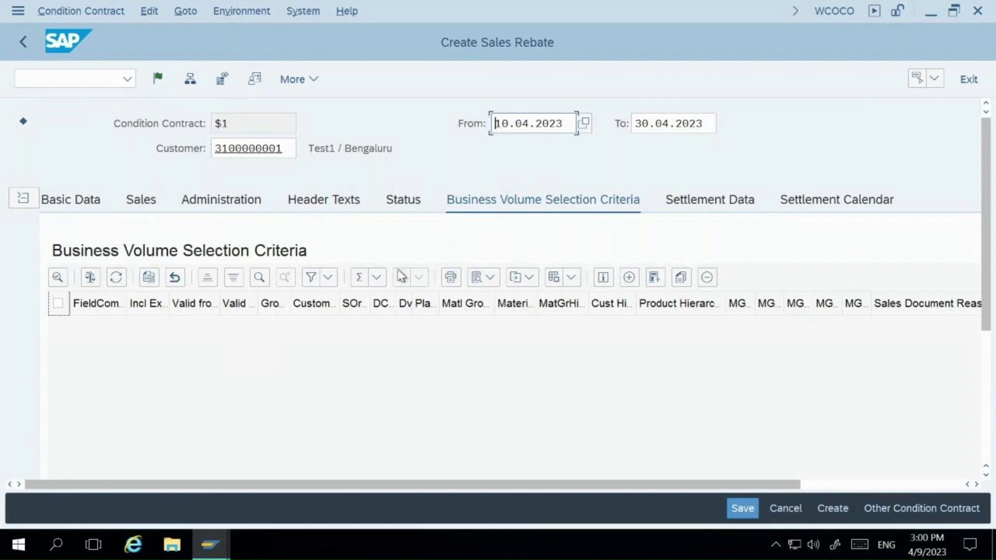
left_click(626, 279)
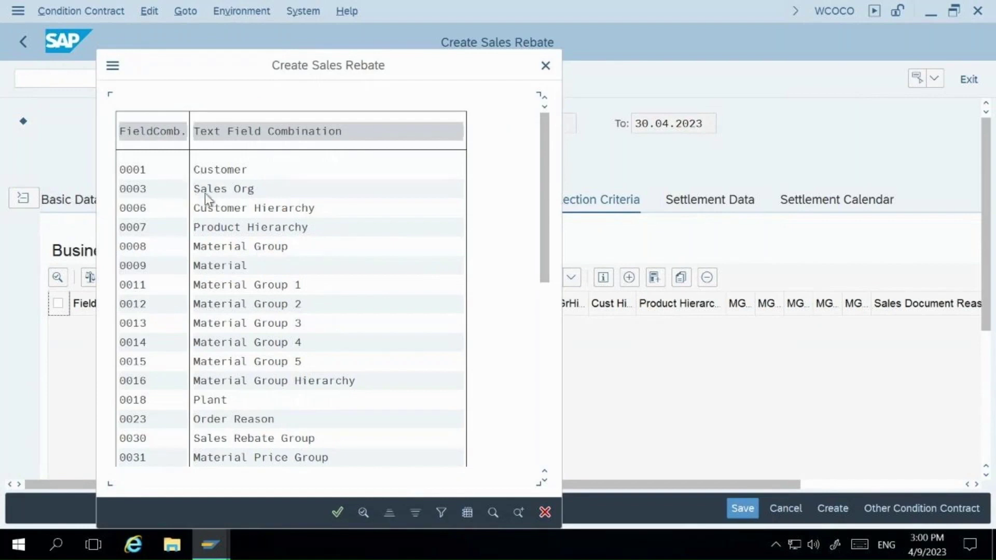
left_click(211, 266)
left_click(545, 311)
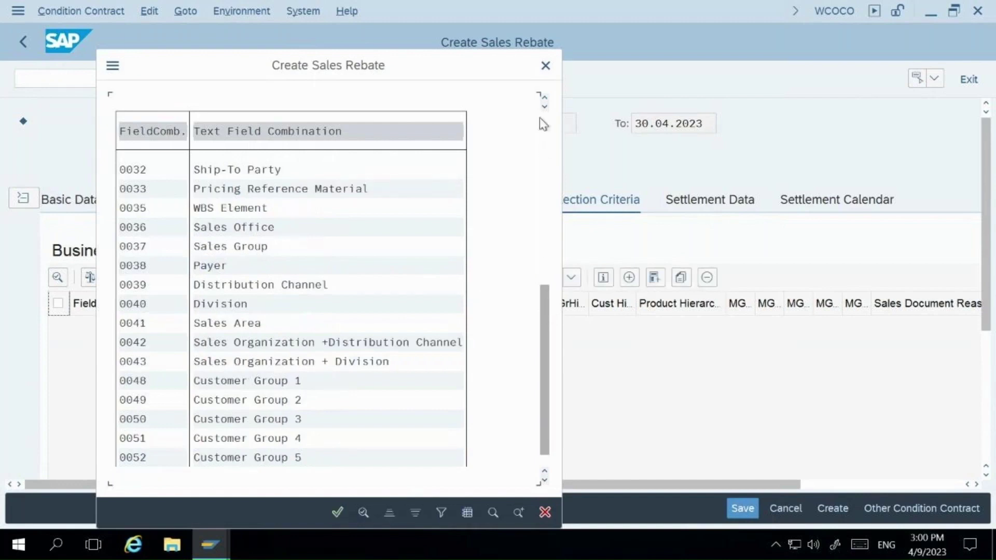
left_click(545, 66)
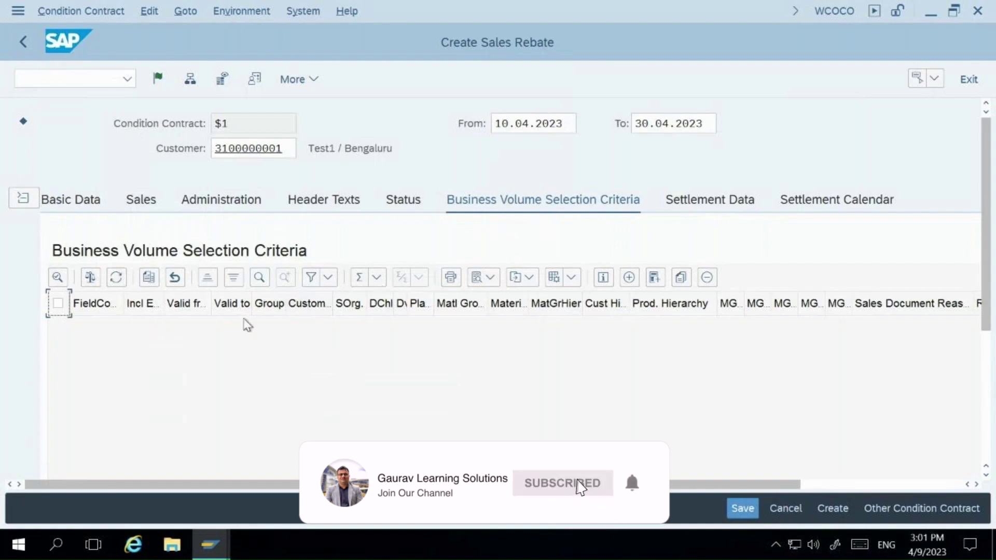
Add a business volume selection criterion with field combination 0009 Material, valid from 10.04.2023 to 30.04.2023
left_click(629, 279)
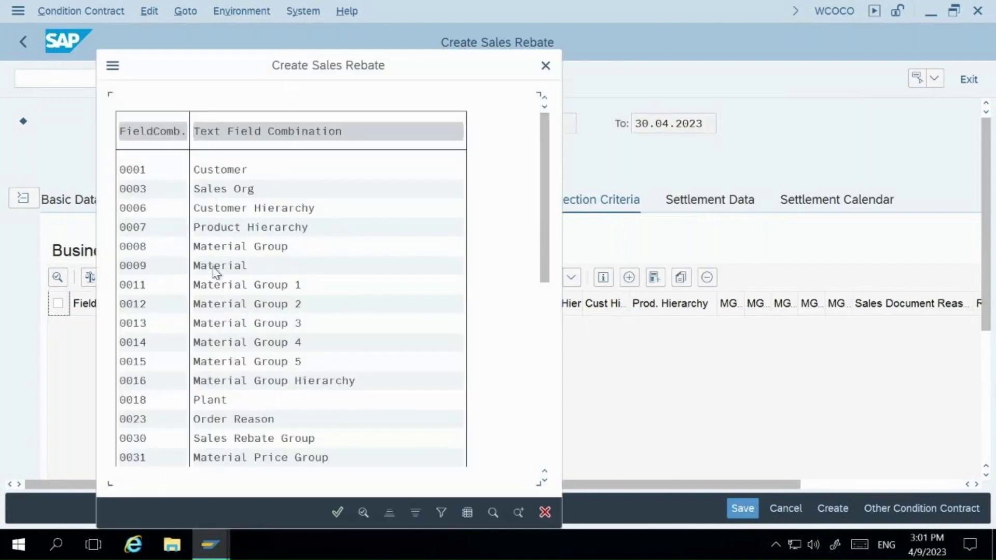
double_click(208, 266)
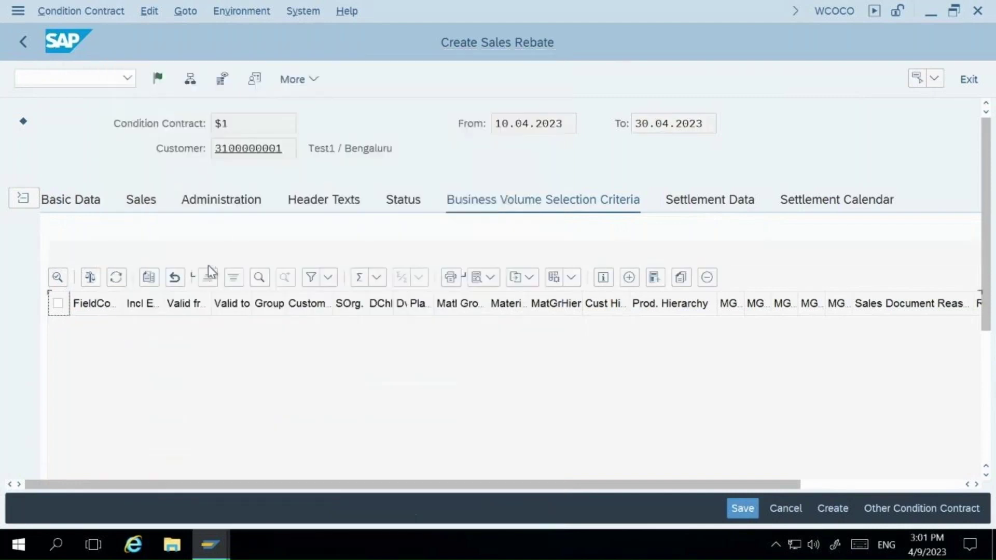
left_click(187, 329)
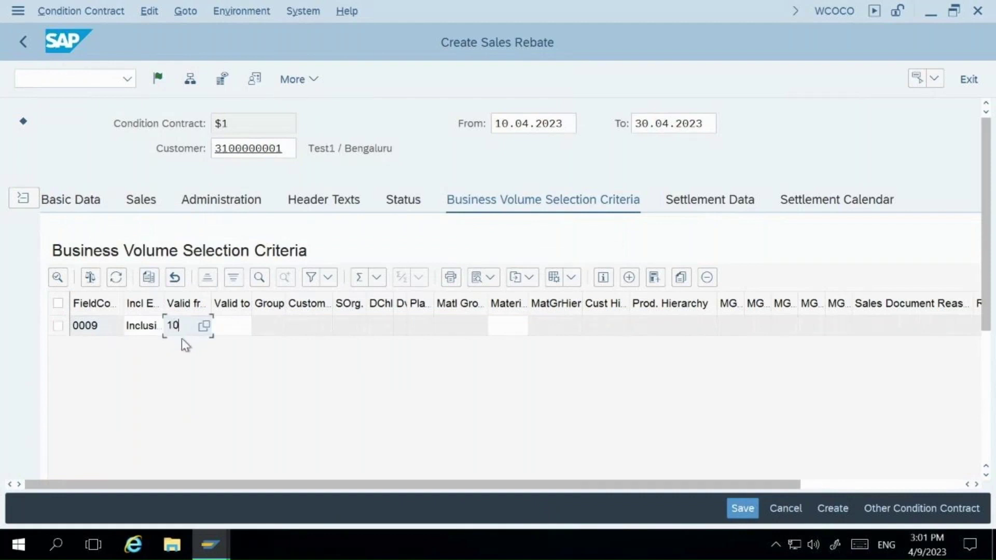
type("10042023")
key("Tab")
type("30")
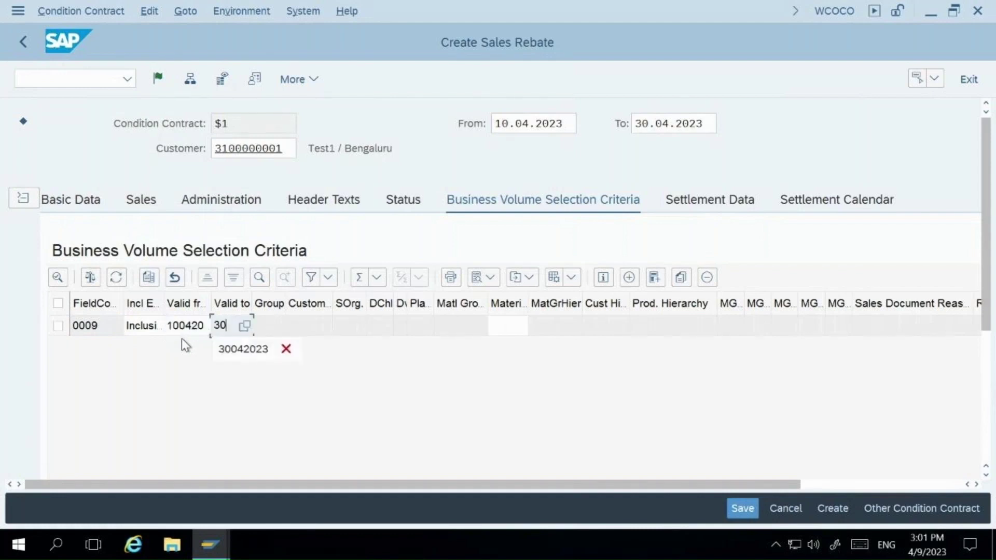
type("042023")
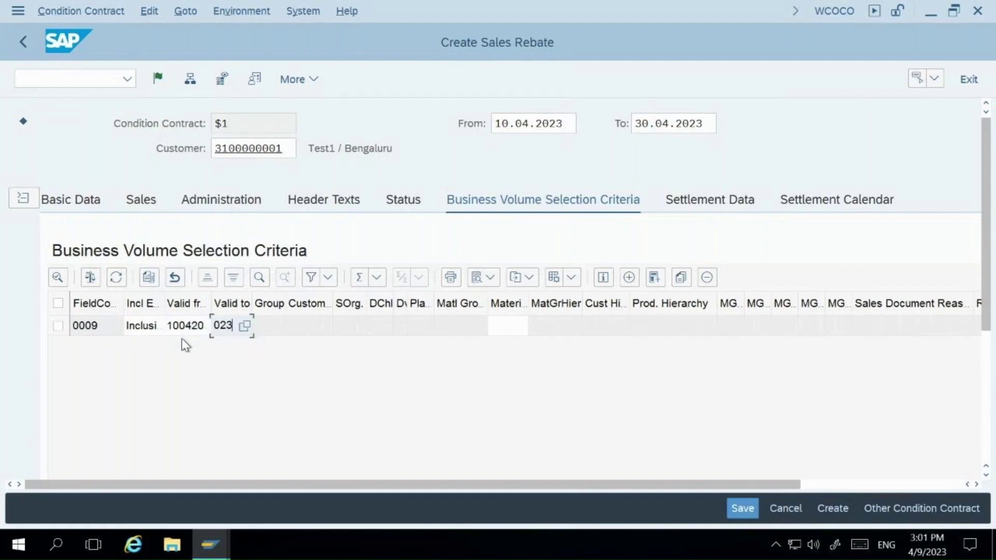
Search materials by description bis* and assign BISCUITS2 as the criterion's material
left_click(505, 330)
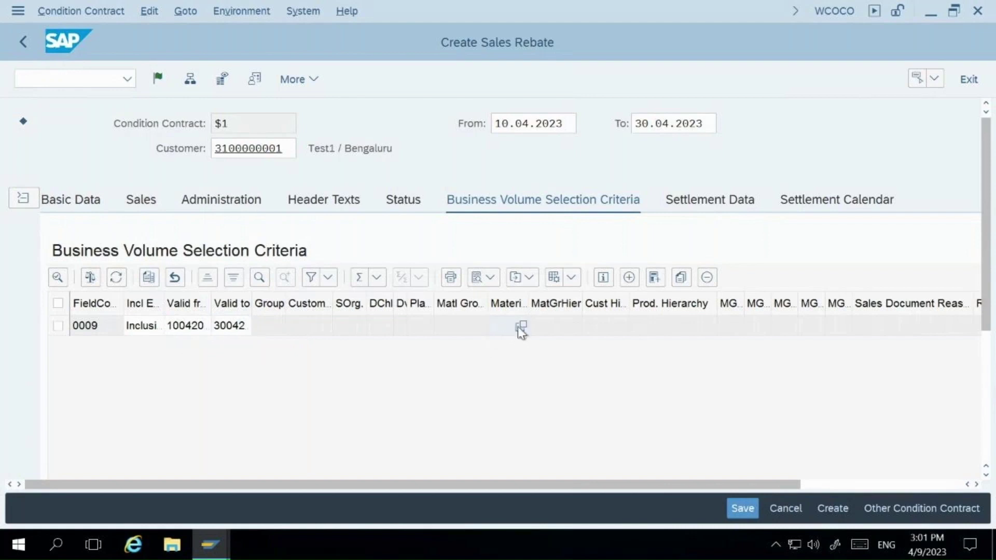
left_click(521, 328)
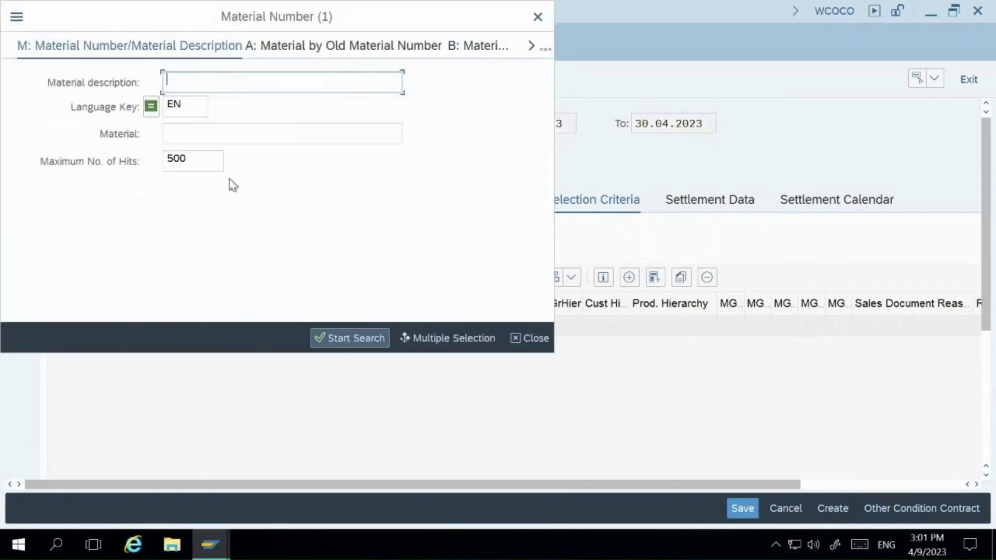
type("bis*")
key("Return")
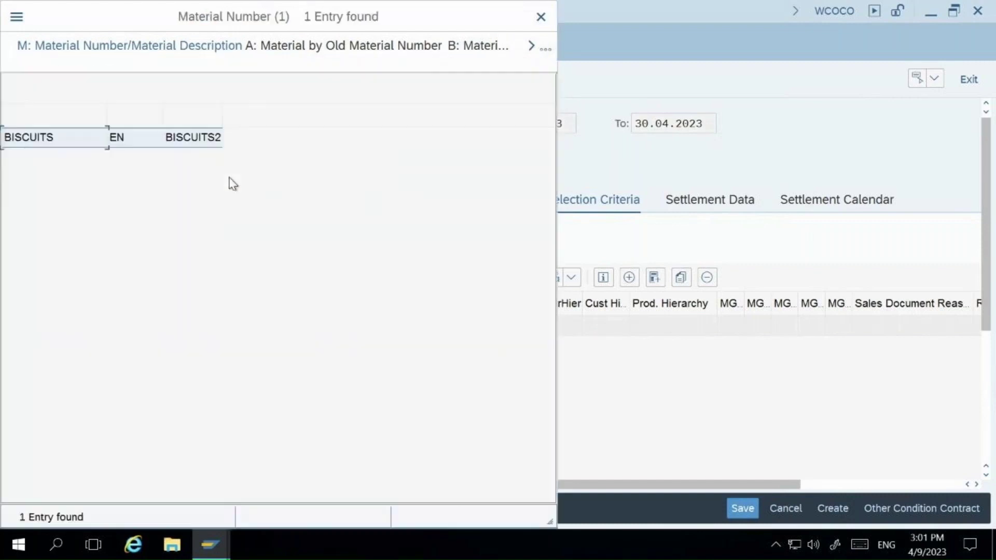
double_click(196, 145)
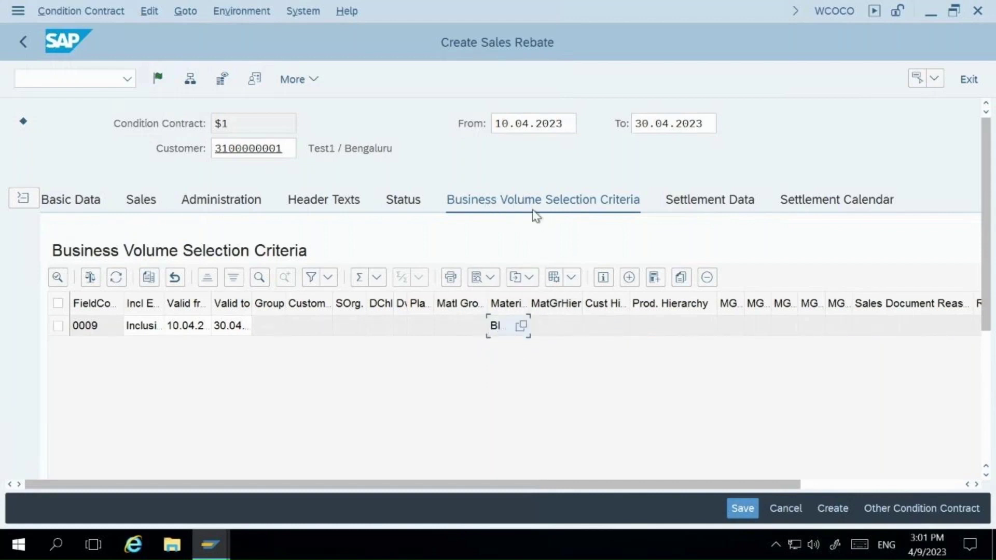
Add a Final Settlement entry dated 30.04.2023 to the contract's settlement calendar
left_click(832, 200)
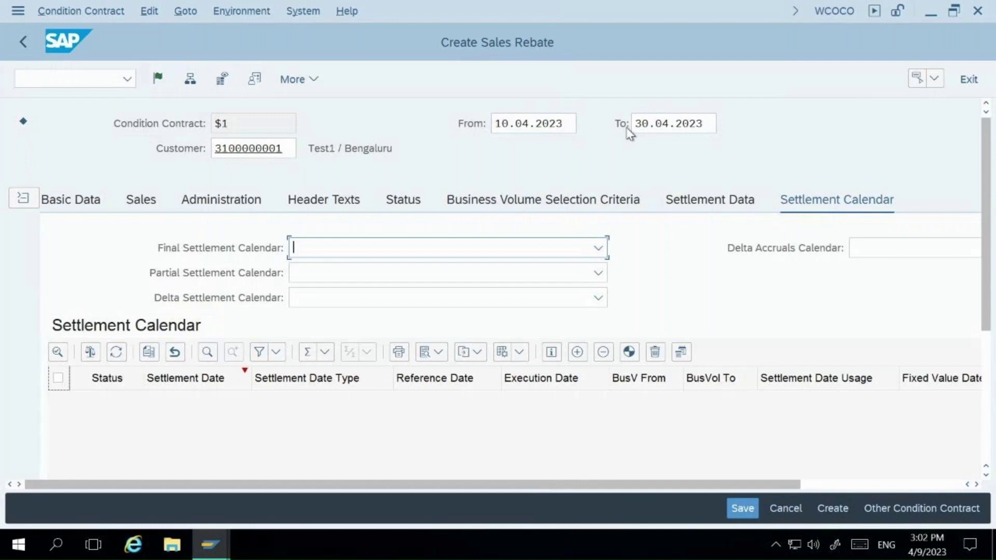
left_click(577, 352)
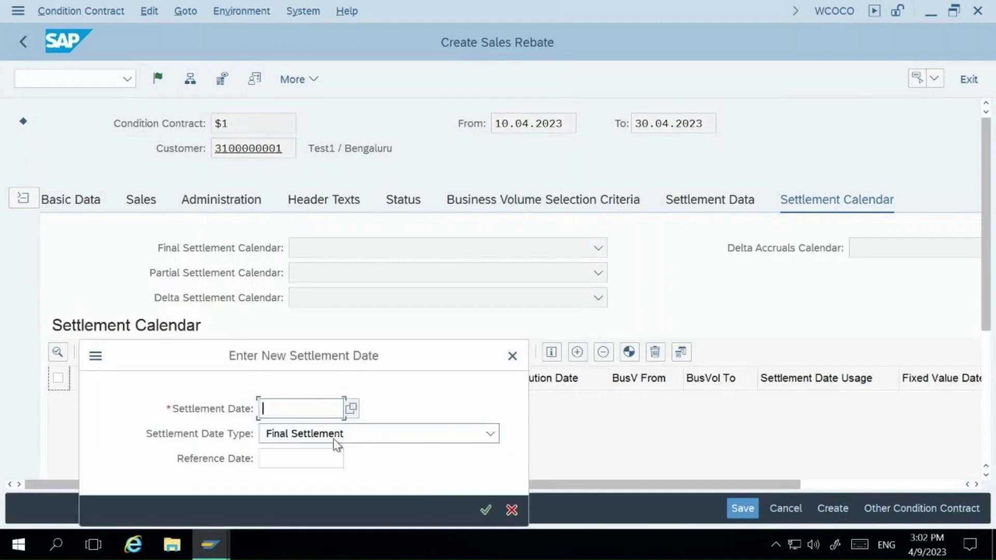
left_click(338, 435)
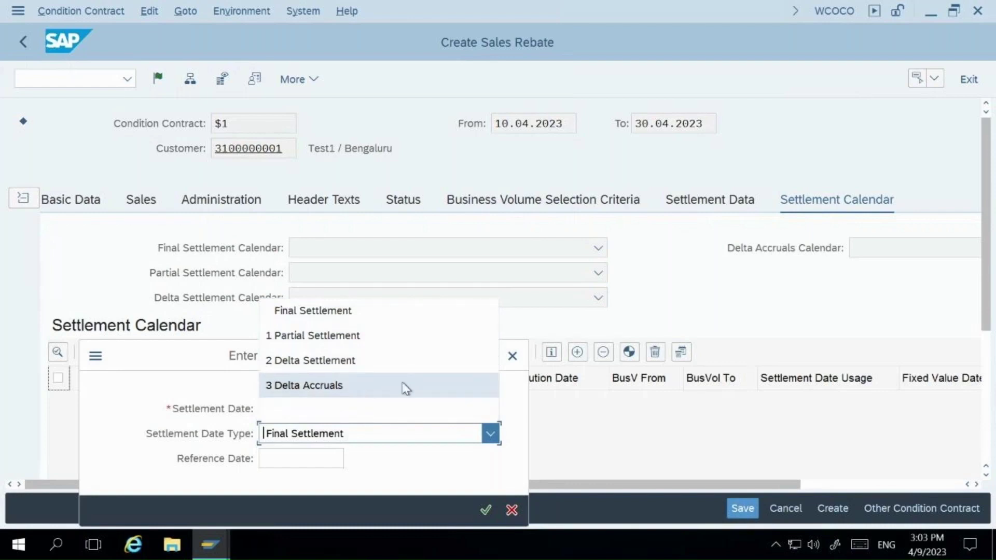
left_click(346, 312)
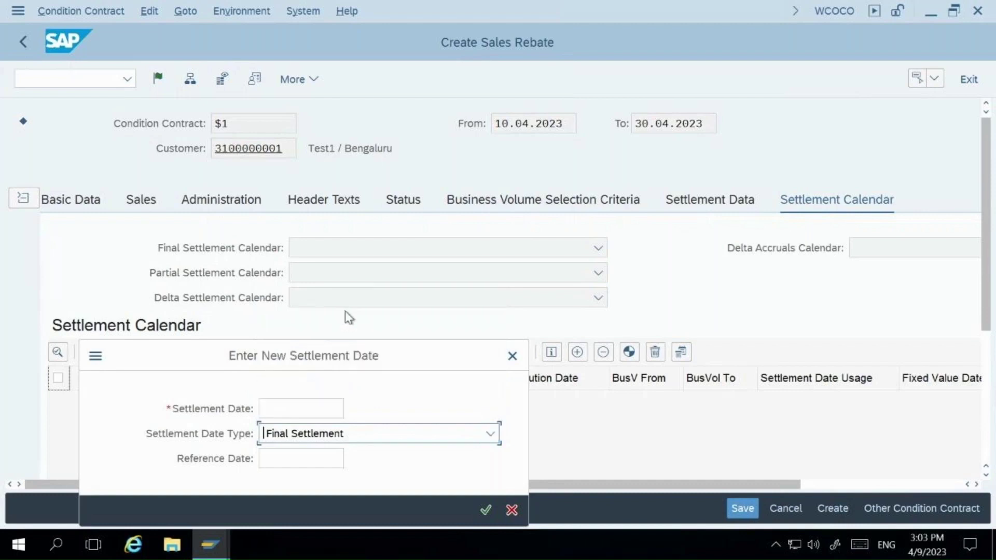
left_click(274, 403)
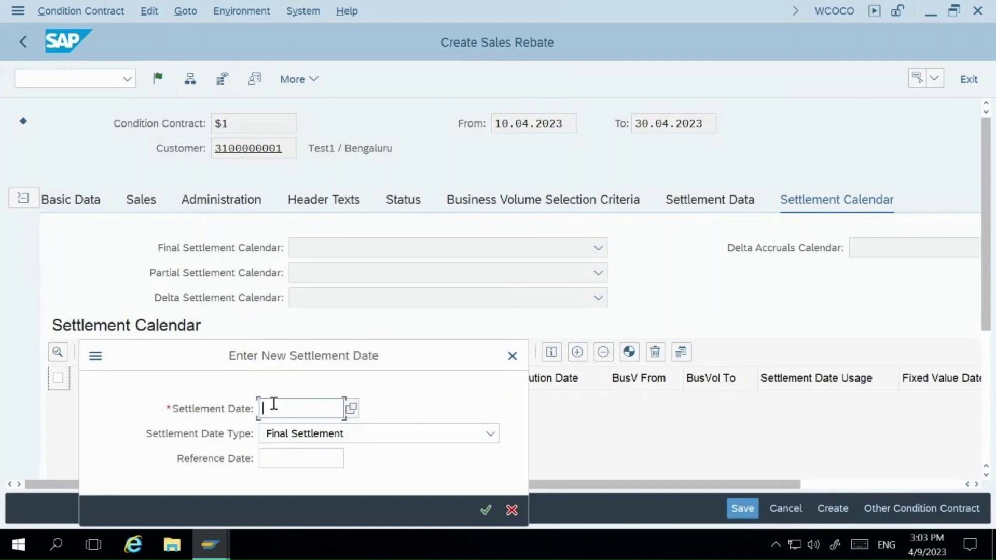
type("30042023")
left_click(489, 511)
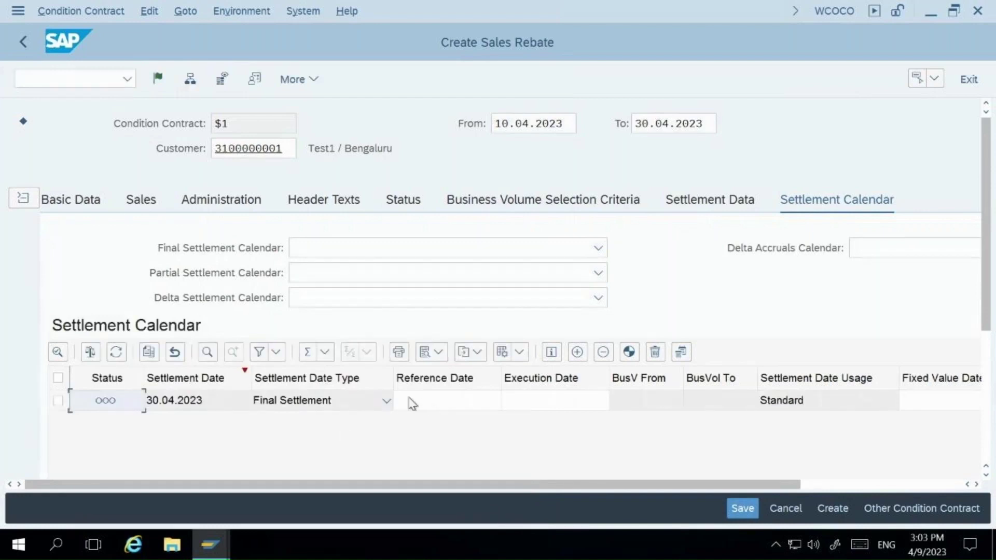
Add a row to the contract's conditions and assign it condition type RES1 Rebate
left_click(986, 362)
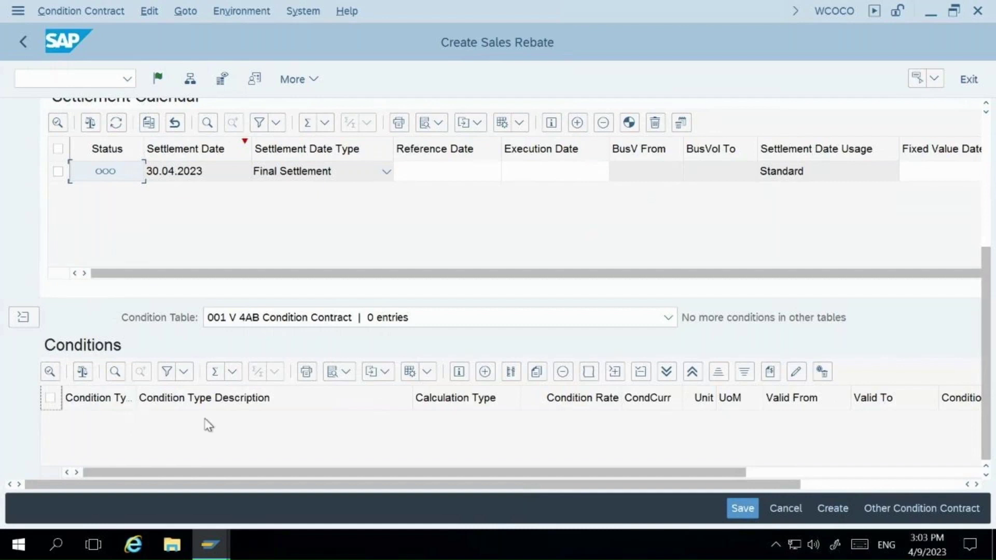
left_click(484, 373)
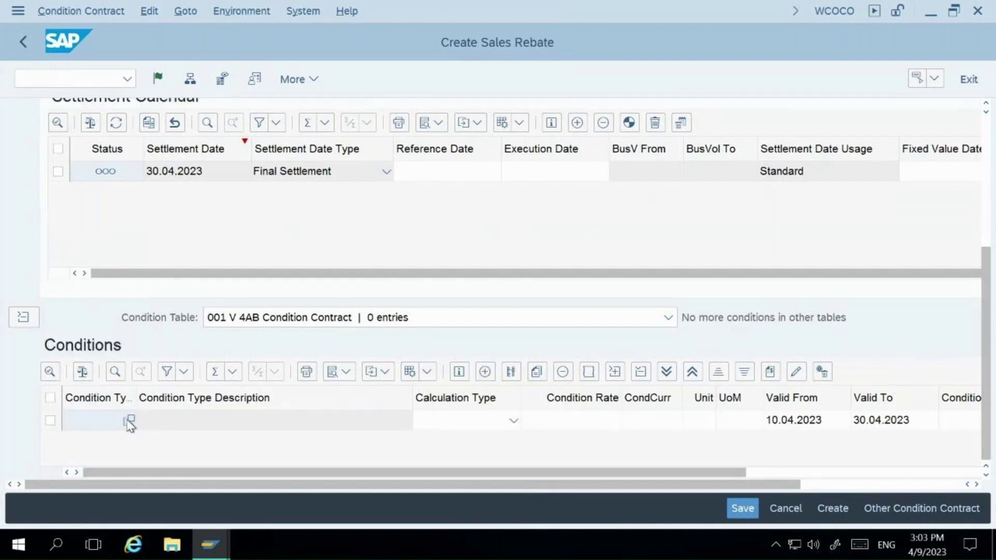
left_click(129, 420)
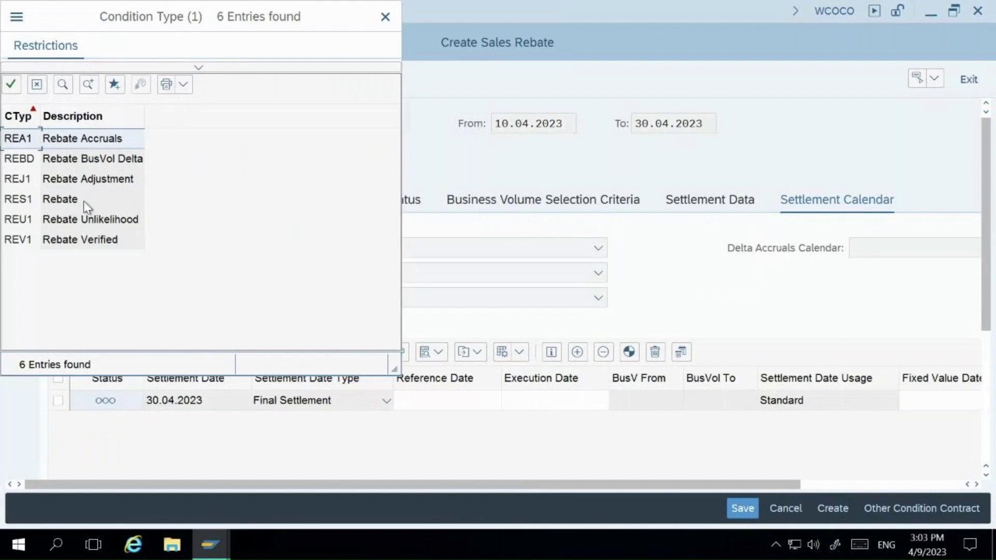
double_click(23, 200)
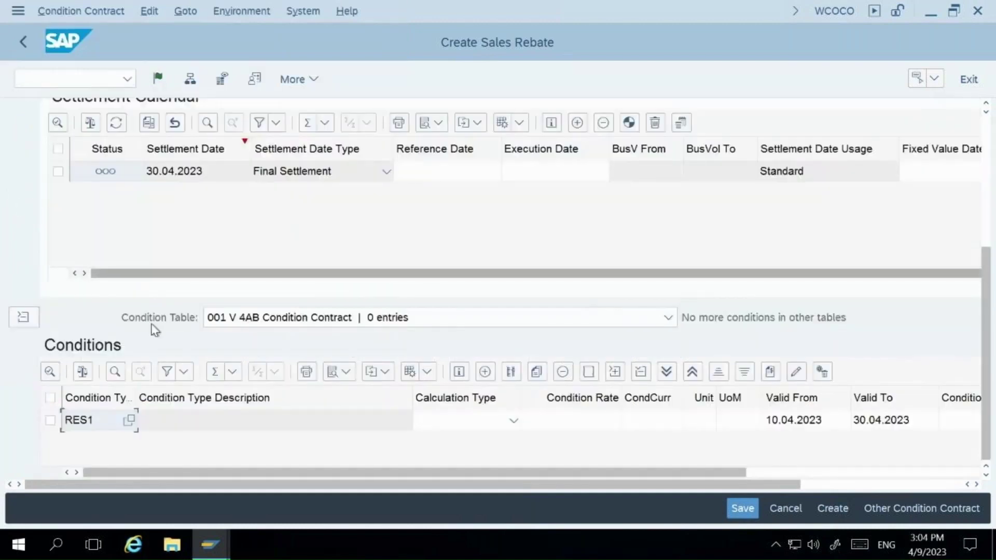
Set the RES1 condition's calculation type to Percentage and its condition rate to 10
left_click(499, 423)
left_click(513, 421)
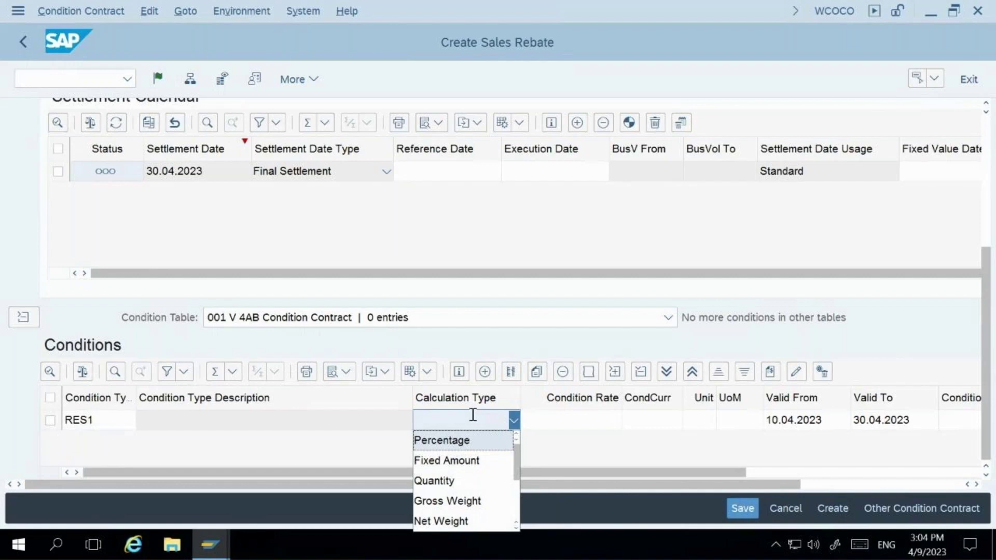
left_click(465, 442)
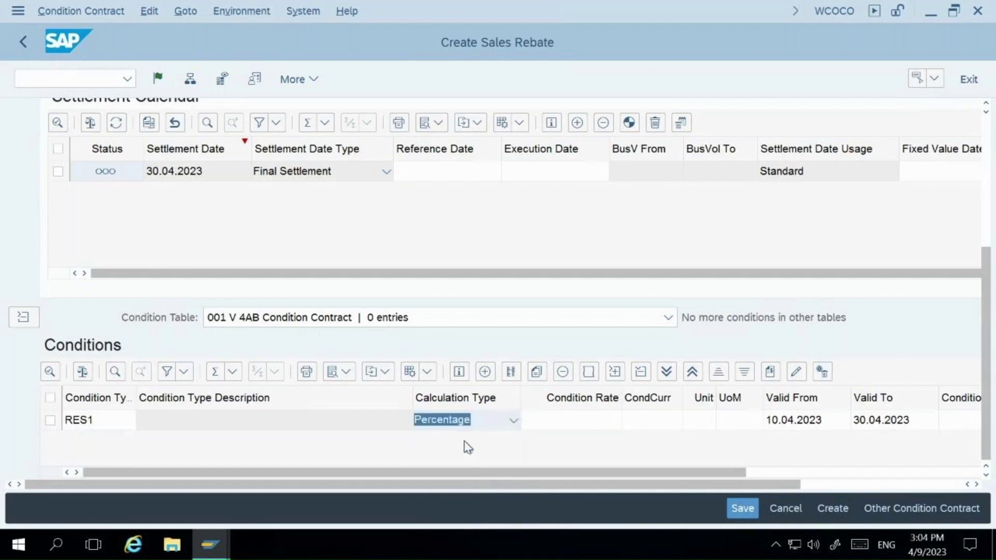
left_click(575, 427)
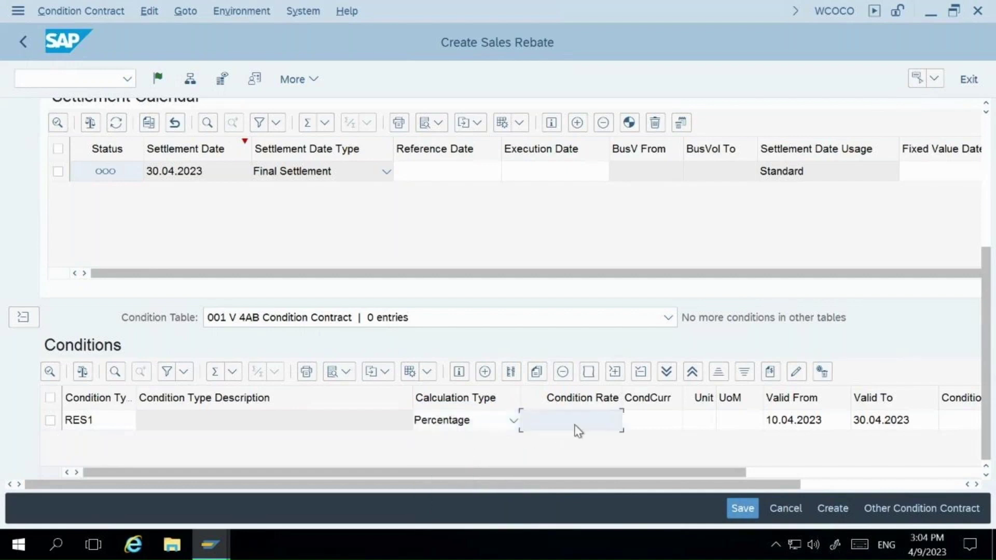
type("10")
key("Return")
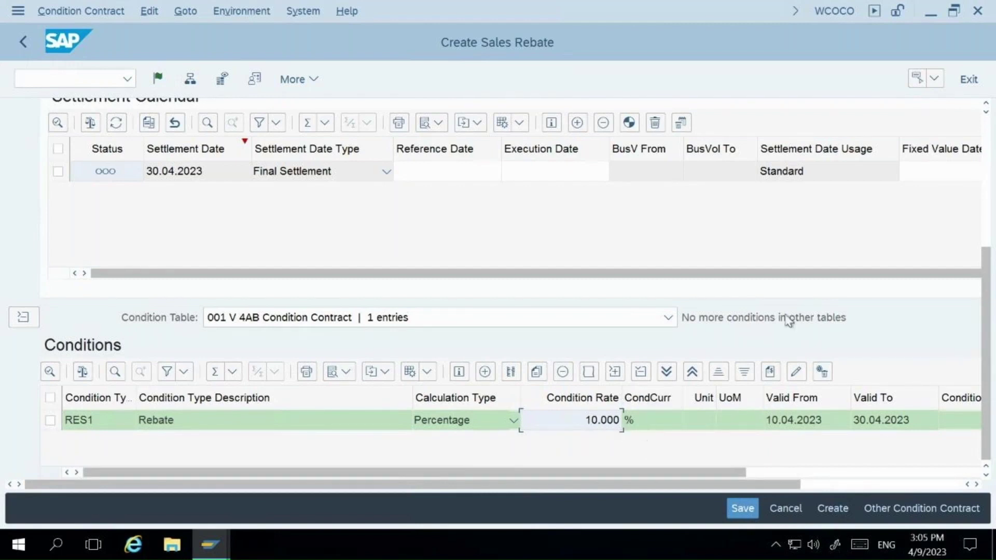
Release the sales rebate condition contract and save it
left_click(986, 181)
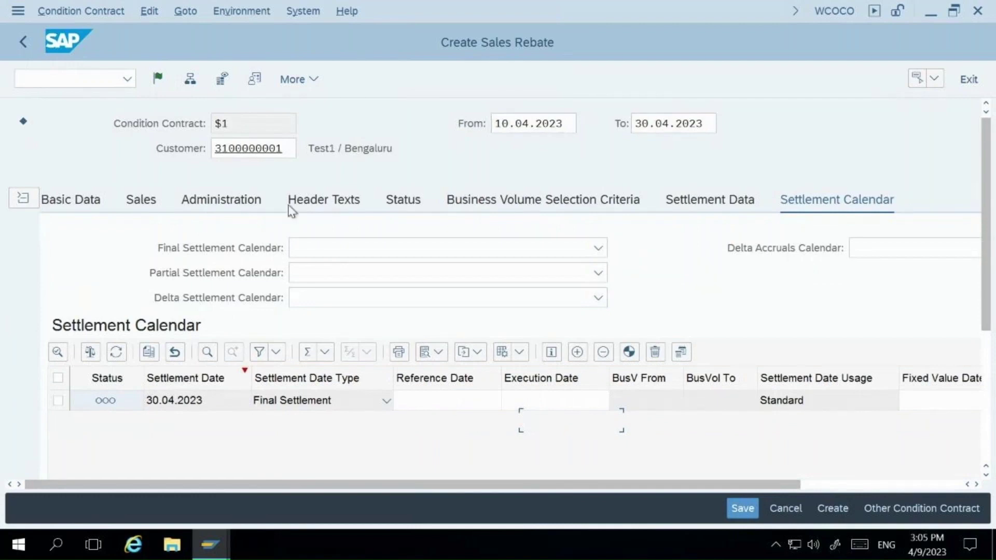
left_click(147, 202)
left_click(498, 206)
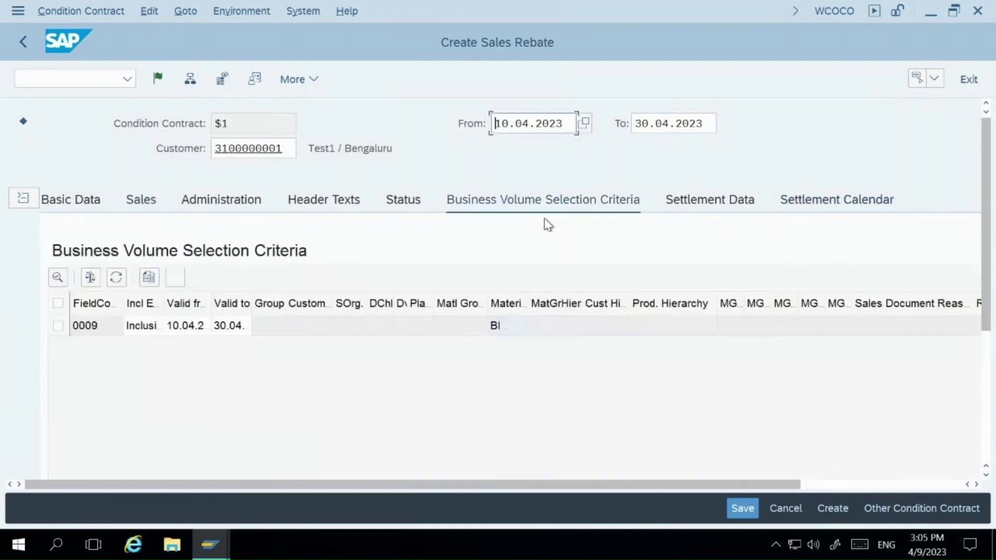
left_click(805, 207)
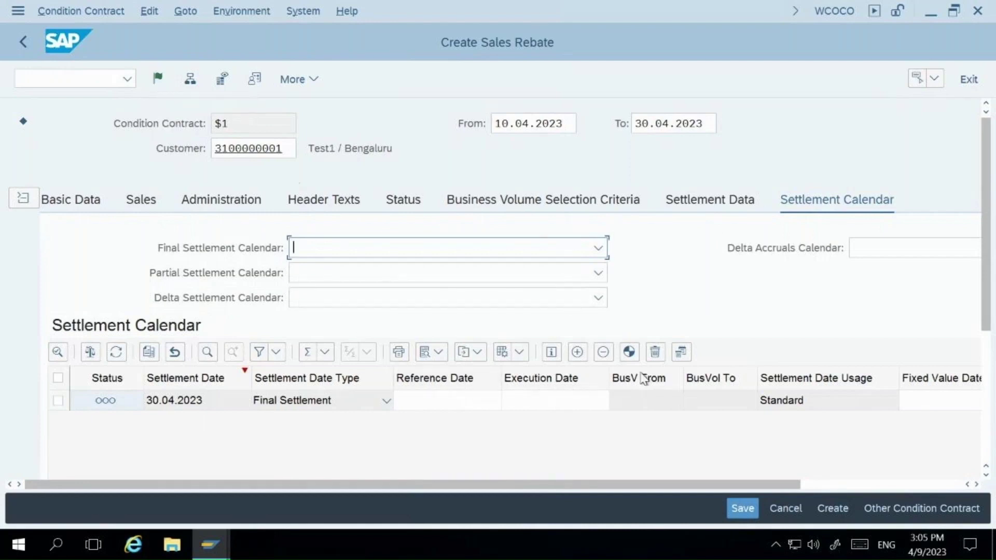
left_click(158, 80)
left_click(742, 508)
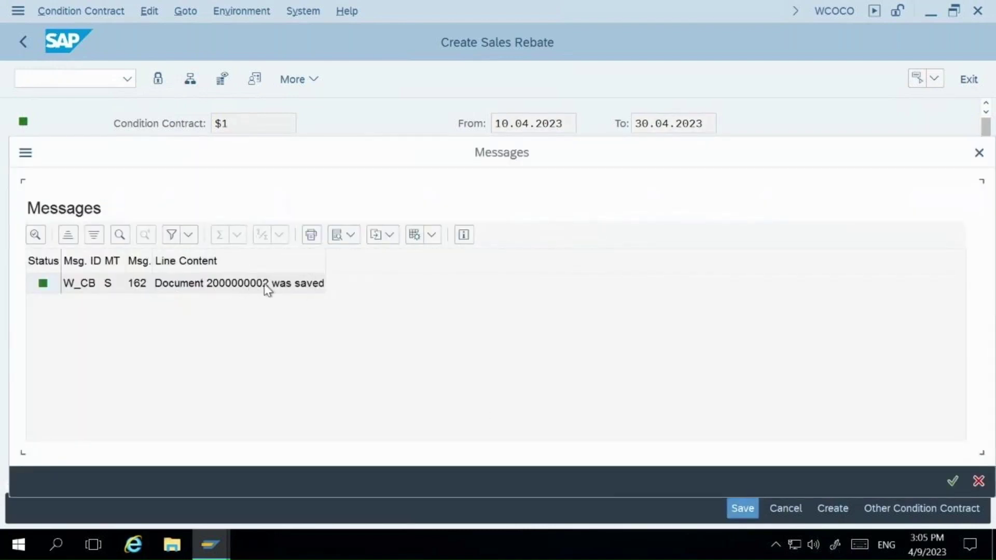
left_click(953, 481)
Display the newly saved condition contract and select its customer number
left_click(960, 510)
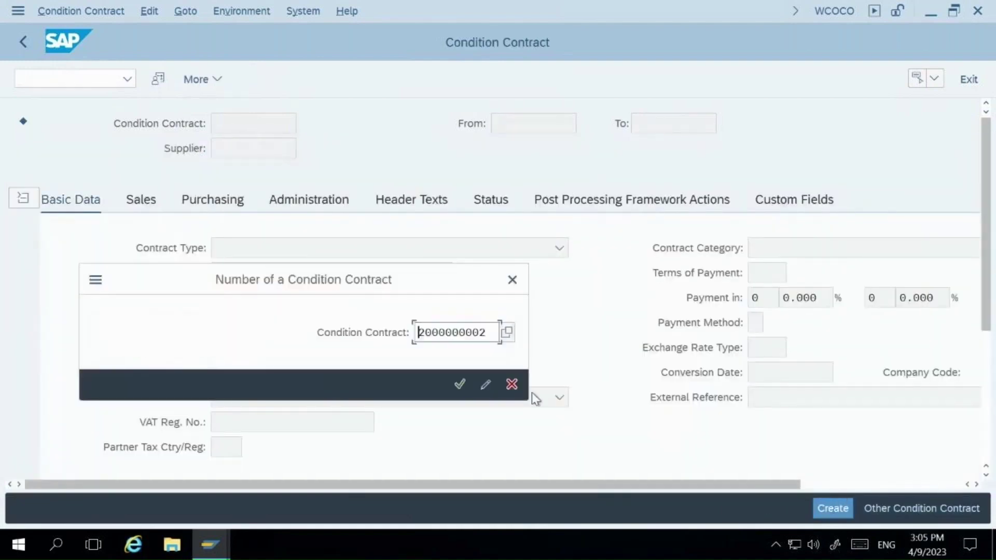
left_click(466, 385)
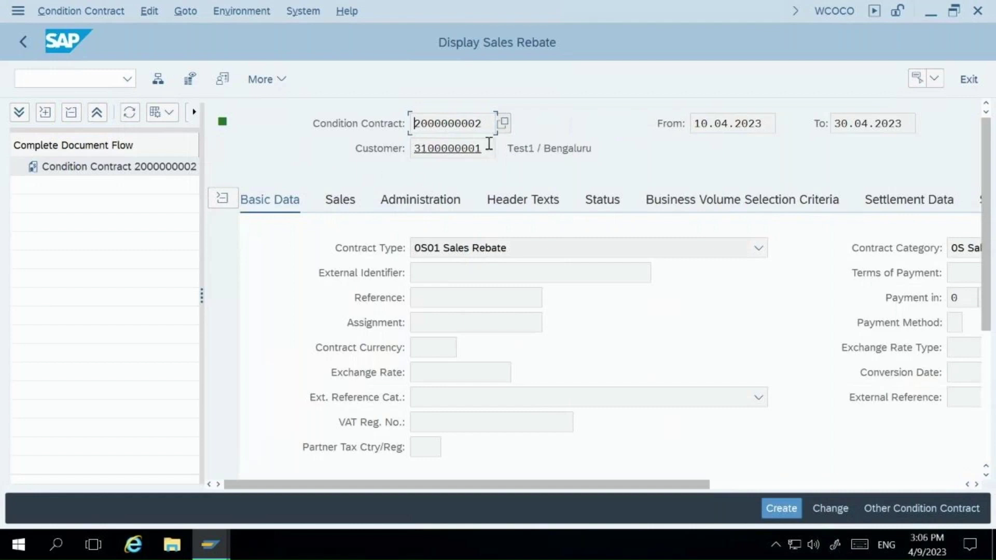
left_click_drag(485, 149, 412, 146)
left_click(411, 146)
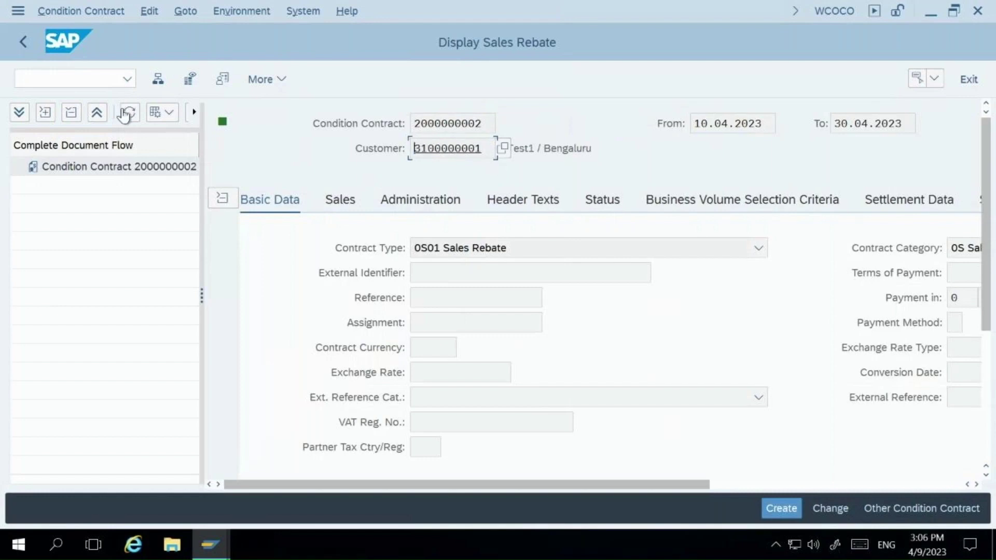
Start transaction VA01 and begin a new standard order with the preset sales area
left_click(90, 80)
type("/n")
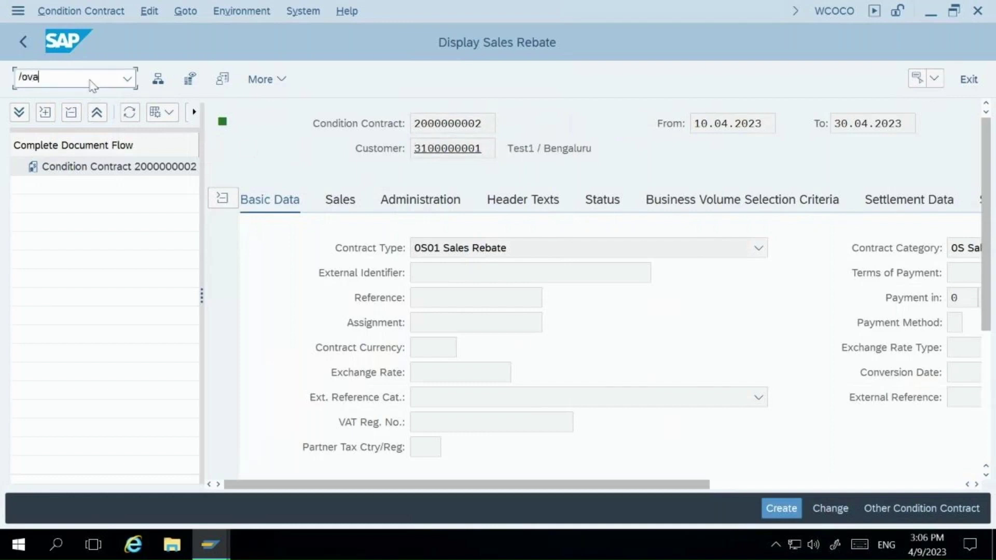
key("Return")
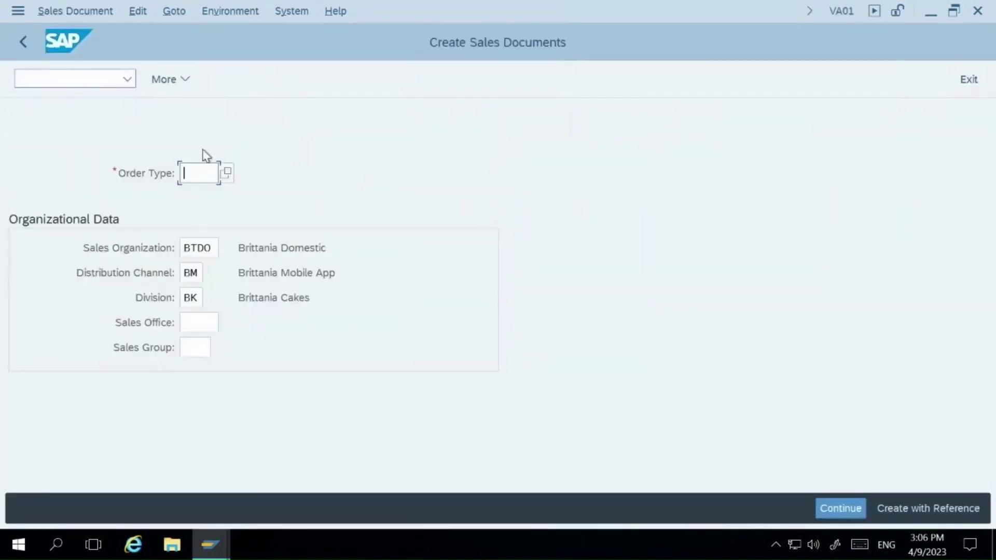
left_click(198, 173)
left_click(198, 197)
key("Return")
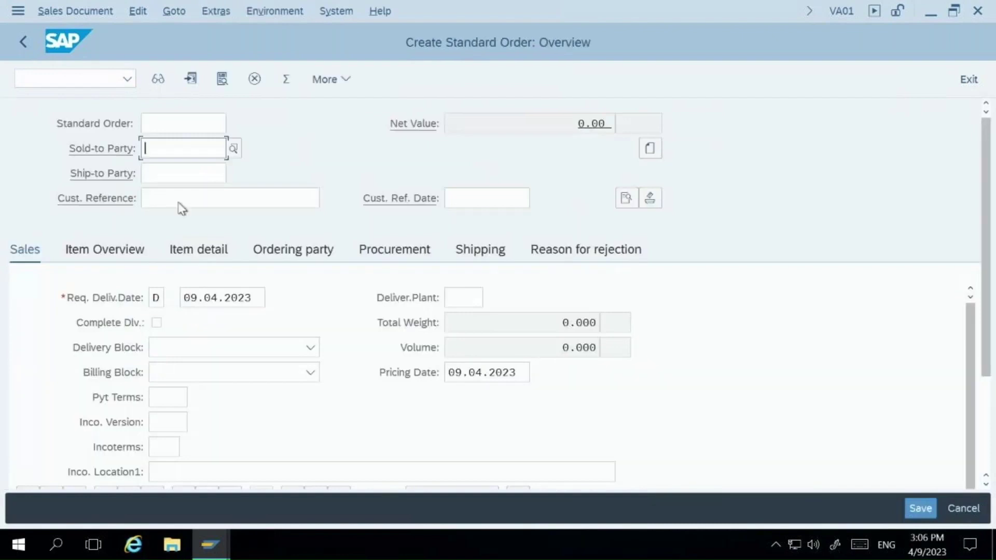
Enter the contract's customer number as the order's sold-to party and "test" as the customer reference
left_click(178, 151)
left_click(179, 171)
key("BackSpace")
type("100000001")
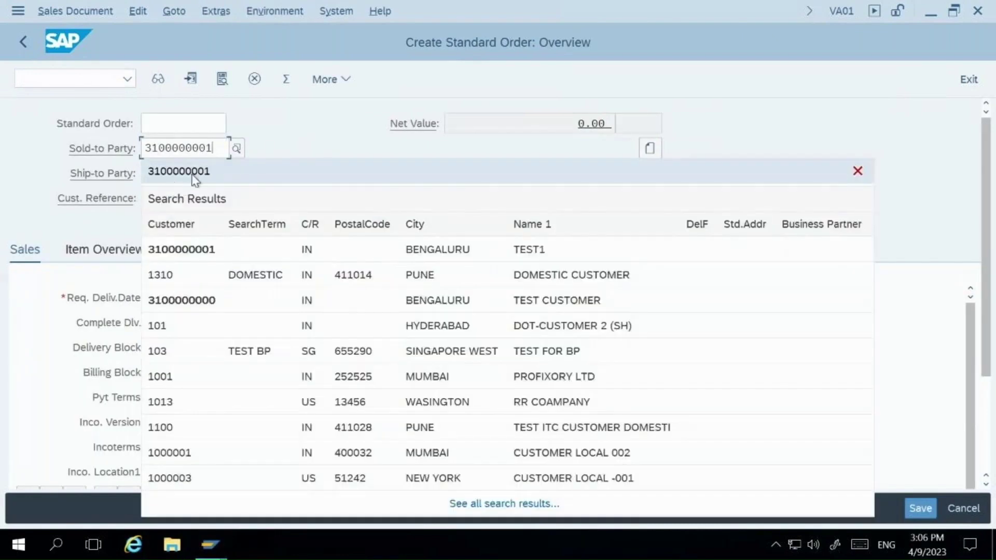
key("Escape")
left_click(156, 205)
left_click(166, 220)
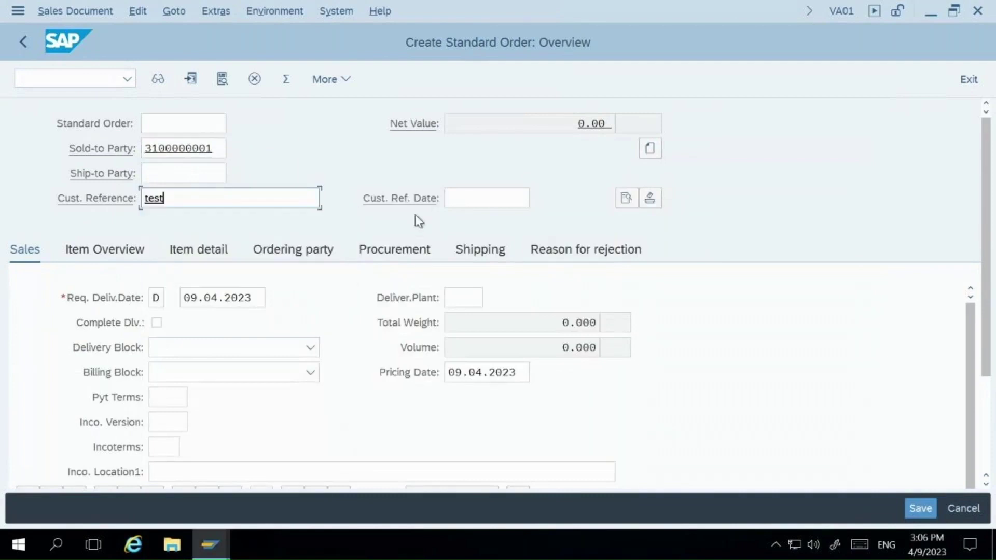
Set the order's payment terms to 0001, Incoterms to CFR and Incoterms location 1 to "test"
left_click(166, 397)
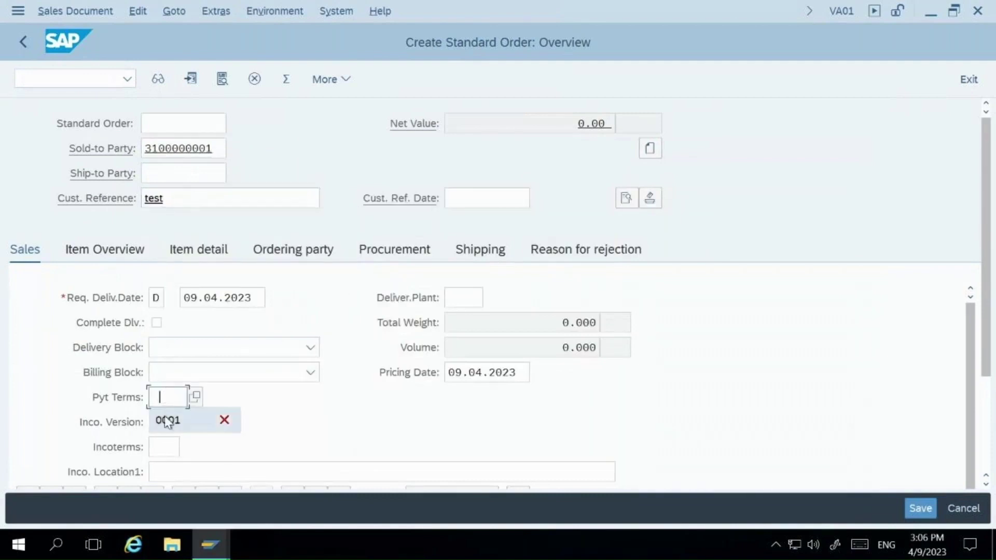
left_click(167, 418)
left_click(166, 441)
left_click(166, 469)
left_click(170, 472)
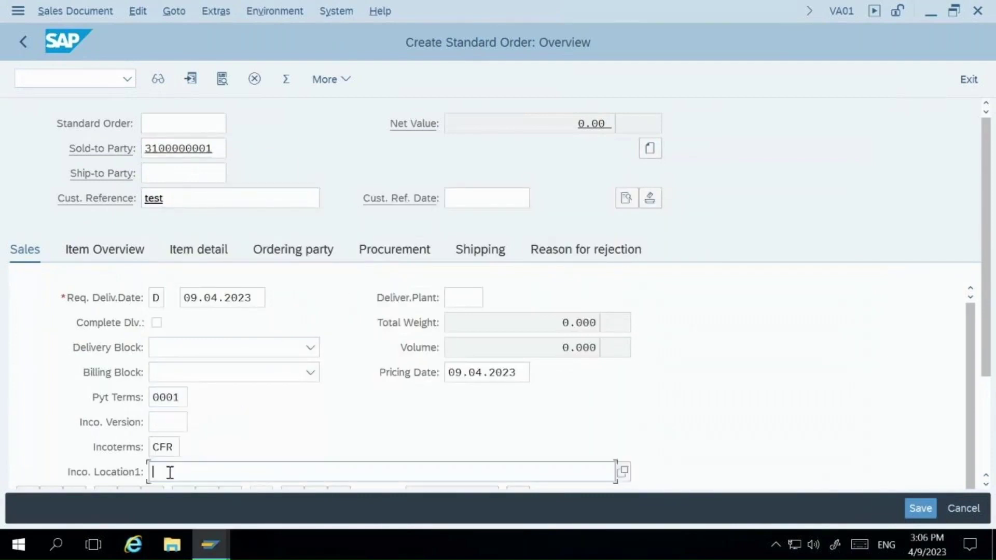
type("test")
key("Tab")
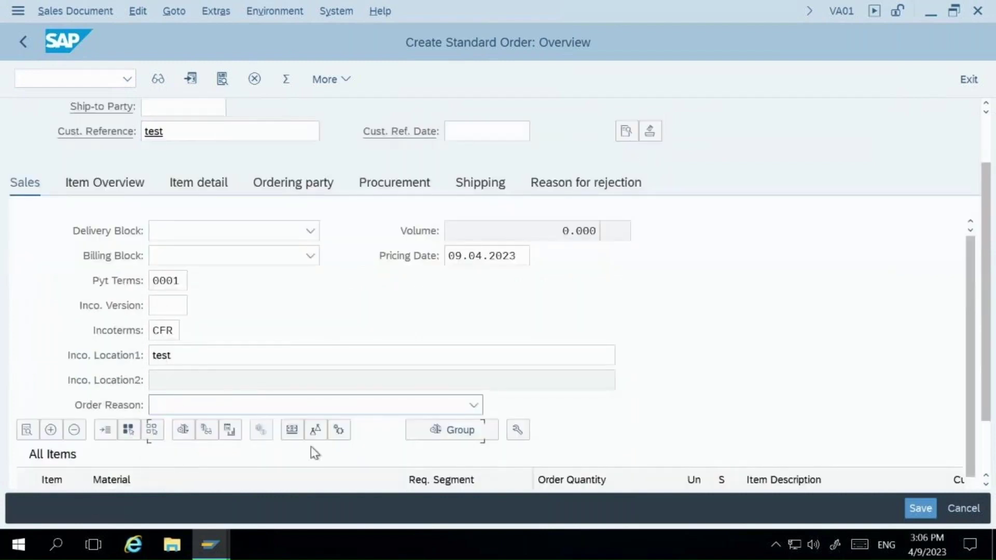
Enter material BISCUITS4 with an order quantity of 10 as the order's first item
left_click_drag(988, 290, 981, 374)
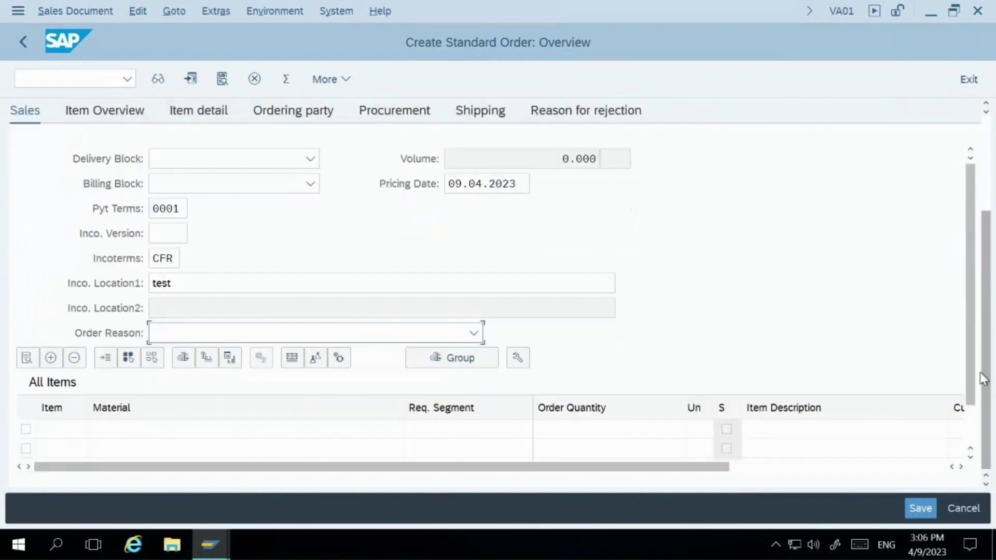
left_click(170, 437)
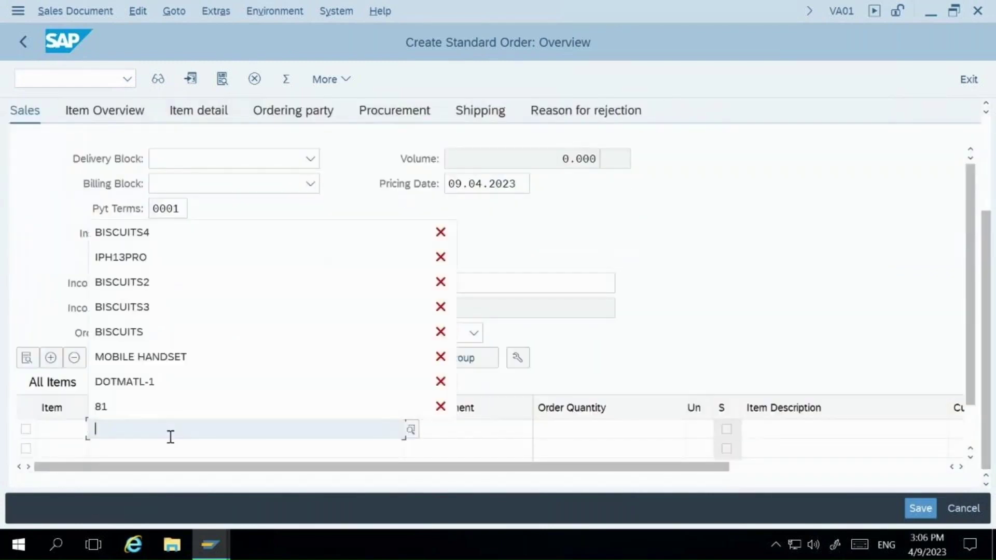
left_click(145, 235)
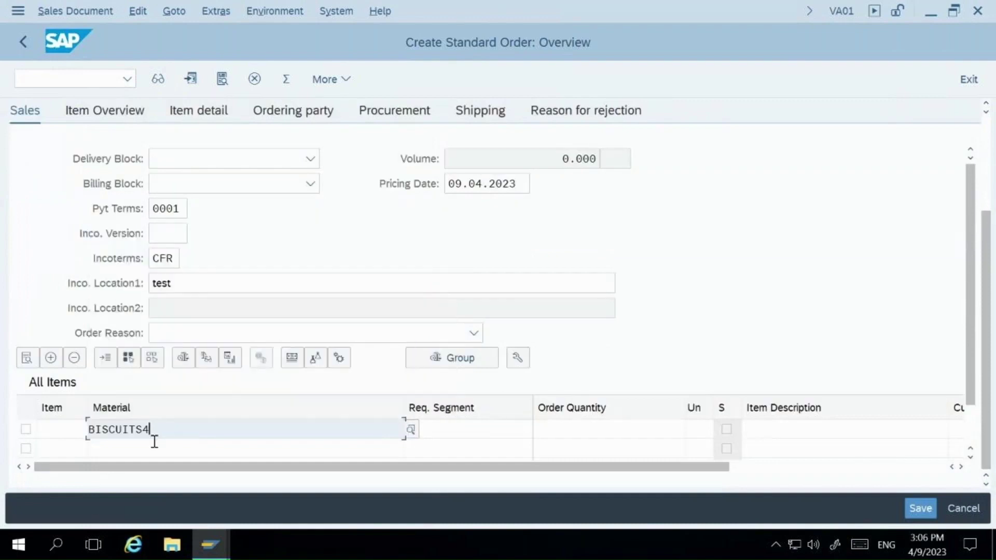
left_click(605, 433)
type("10")
Set the plant of the BISCUITS4 item to BTMU
key("Tab")
key("Tab")
key("Tab")
key("Tab")
key("Tab")
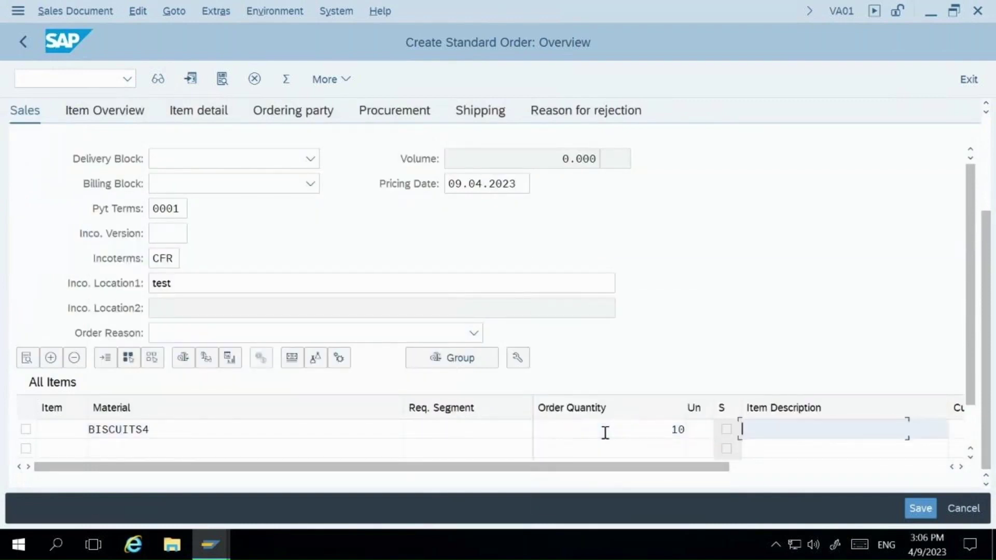
key("Tab")
key("Tab")
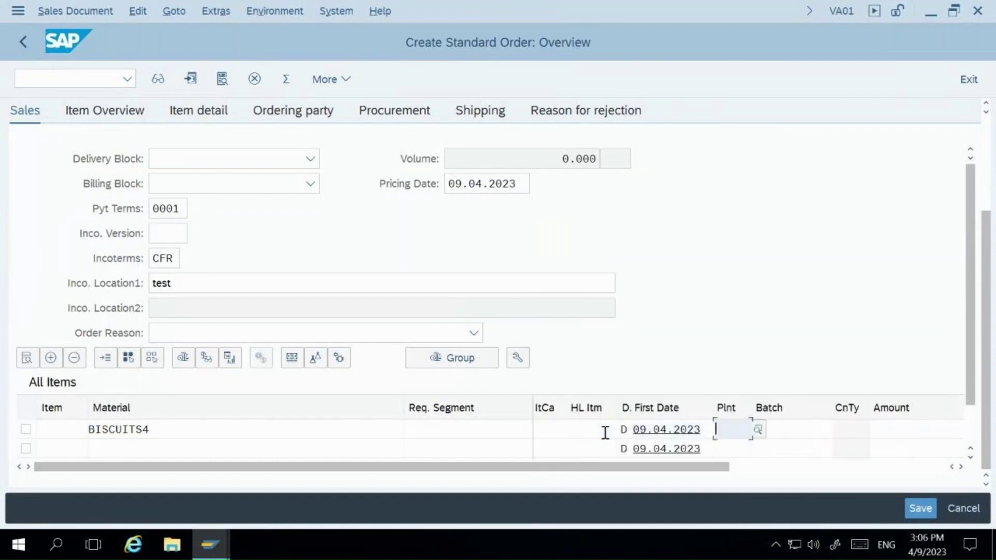
left_click(747, 433)
left_click(736, 451)
Set the BISCUITS4 item's amount to 1000, accept the freight redetermination and save the standard order
key("Tab")
key("Tab")
key("Tab")
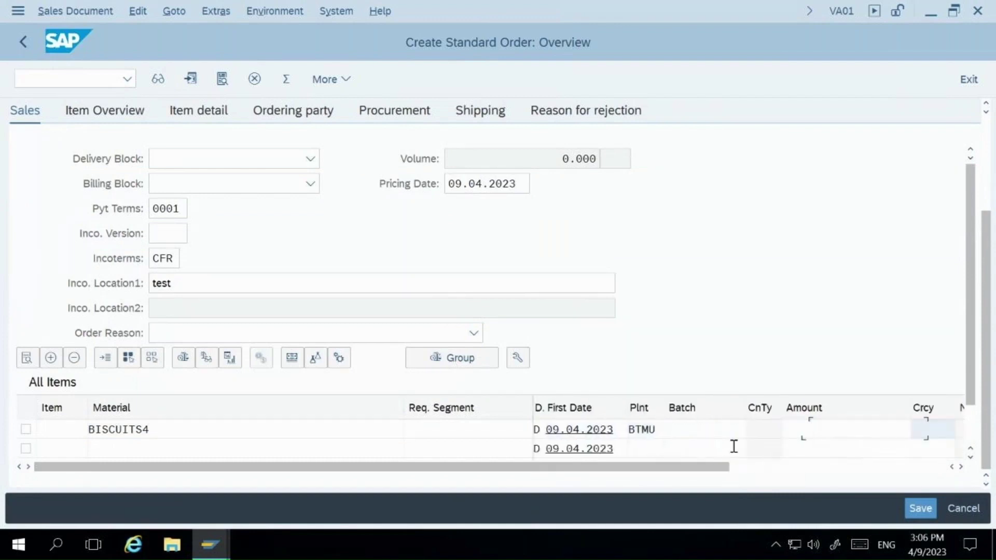
left_click(816, 435)
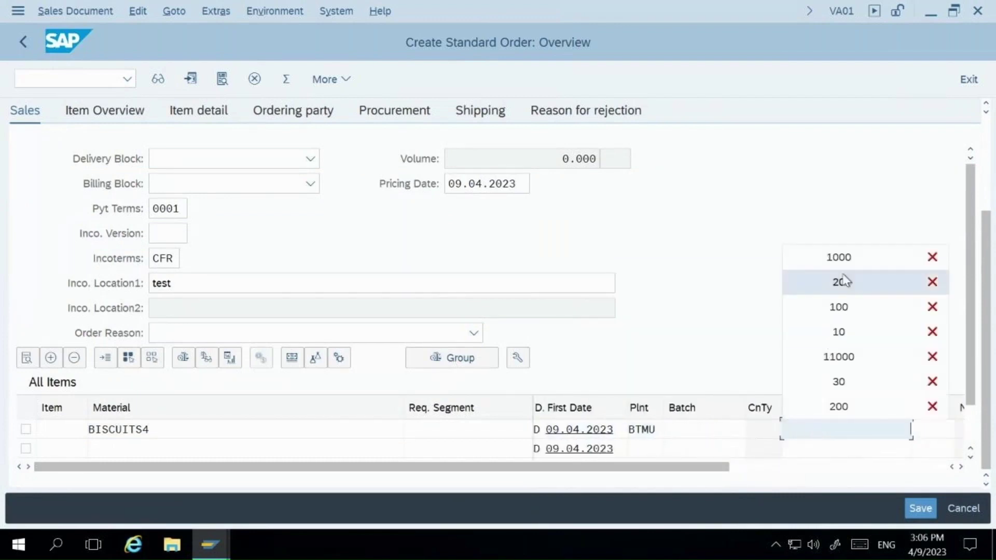
left_click(839, 258)
key("Return")
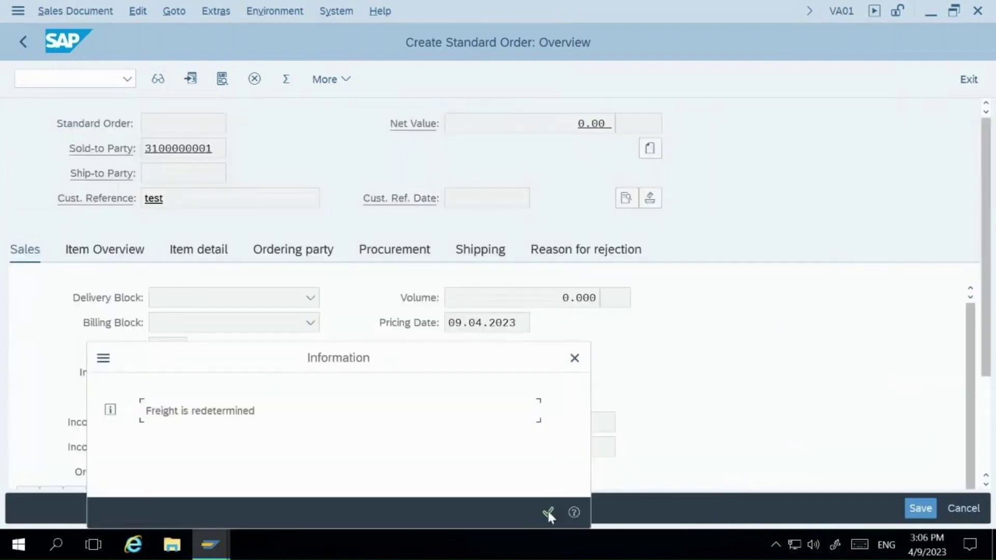
left_click(547, 512)
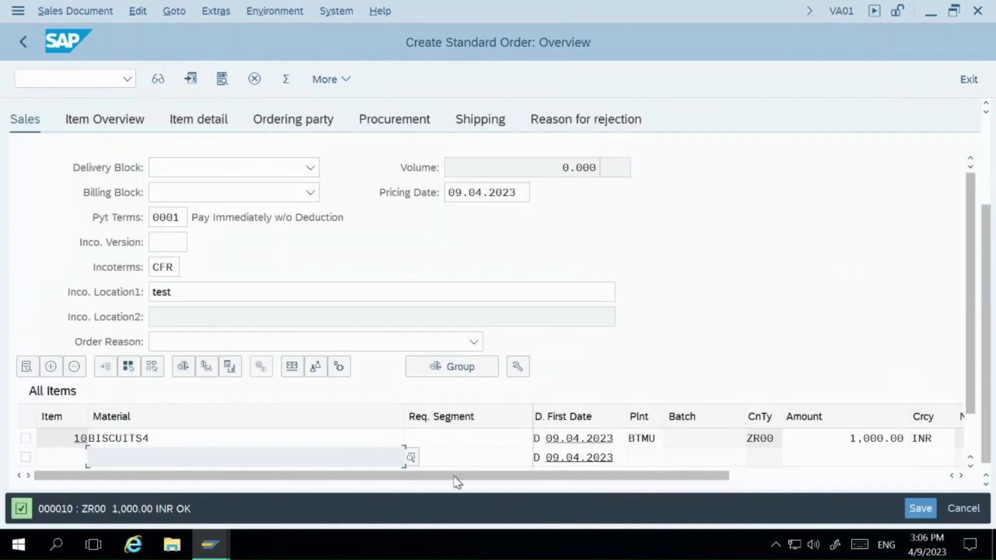
left_click(917, 508)
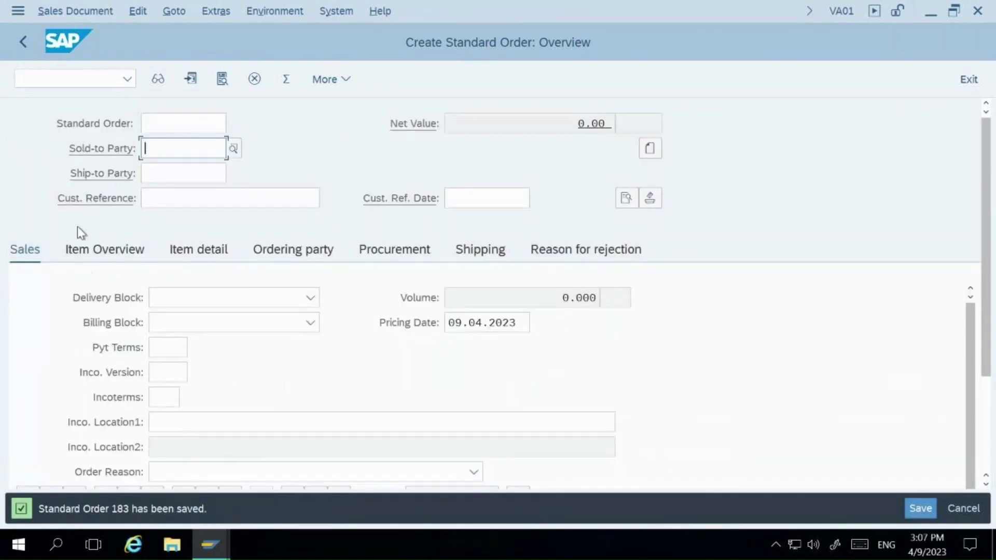
Display the saved standard order and examine the delivery date in the second schedule line of the BISCUITS4 item
left_click(80, 11)
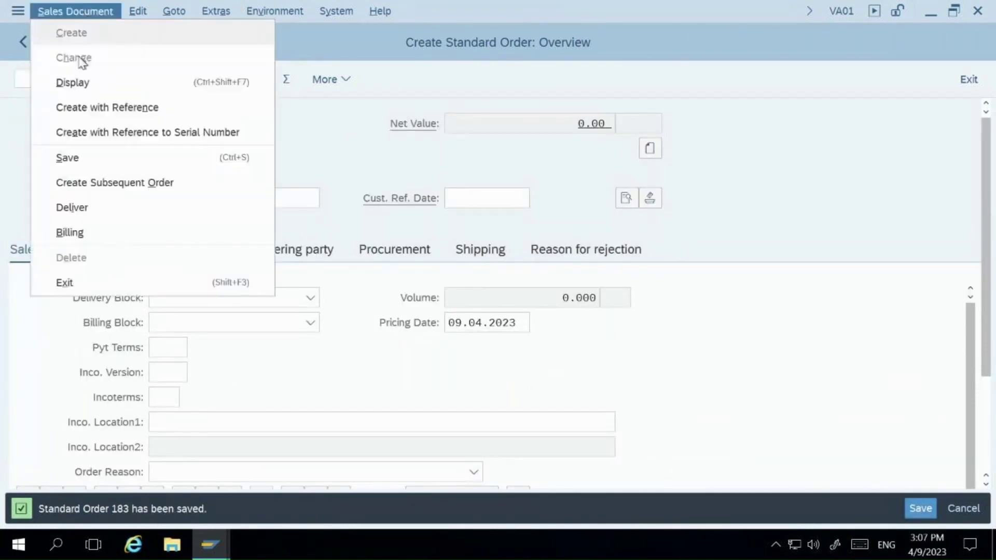
left_click(81, 84)
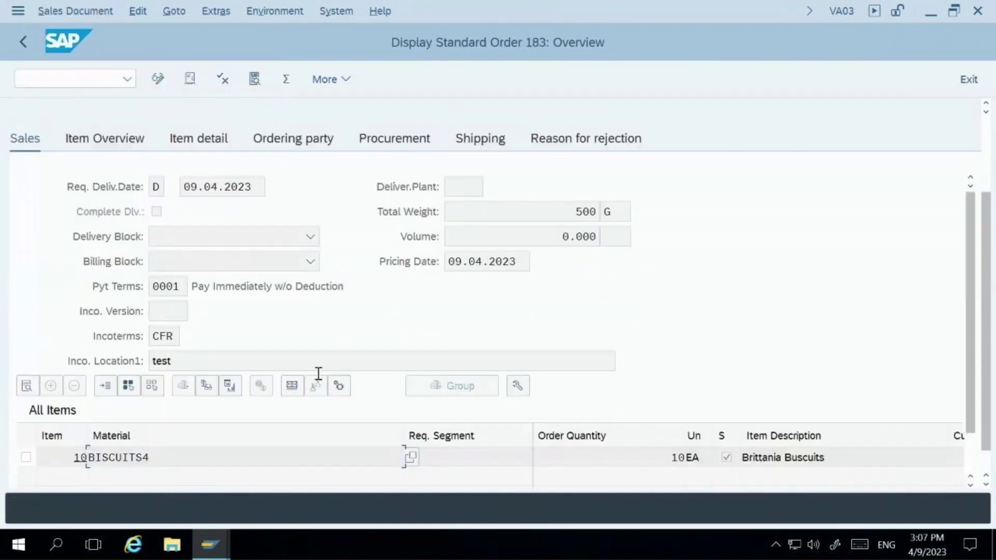
double_click(255, 461)
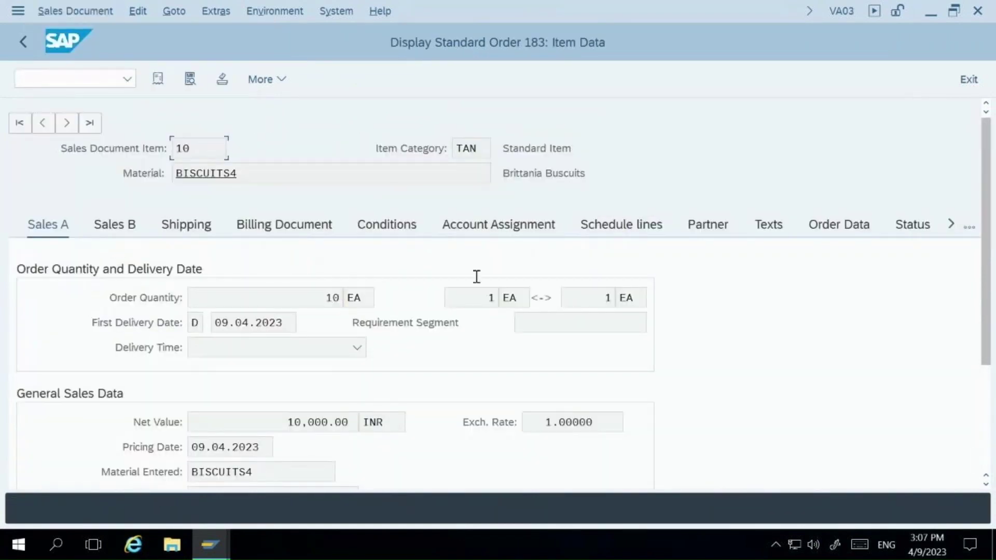
left_click(604, 227)
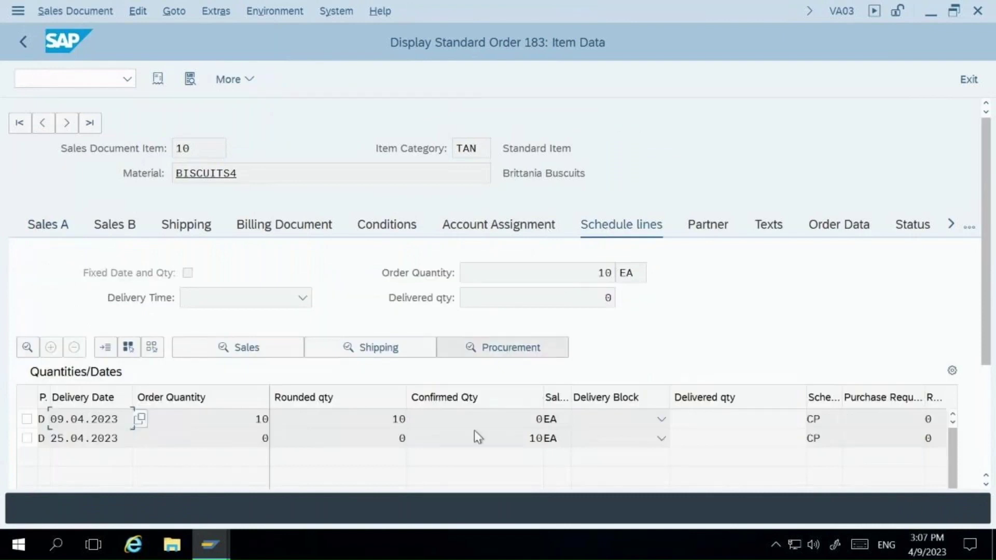
left_click_drag(123, 438, 47, 442)
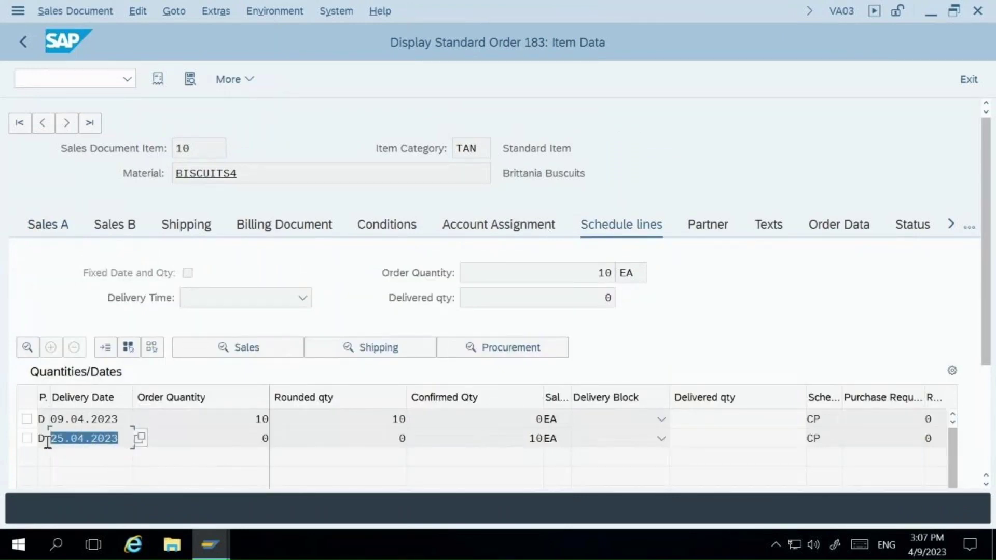
left_click(48, 442)
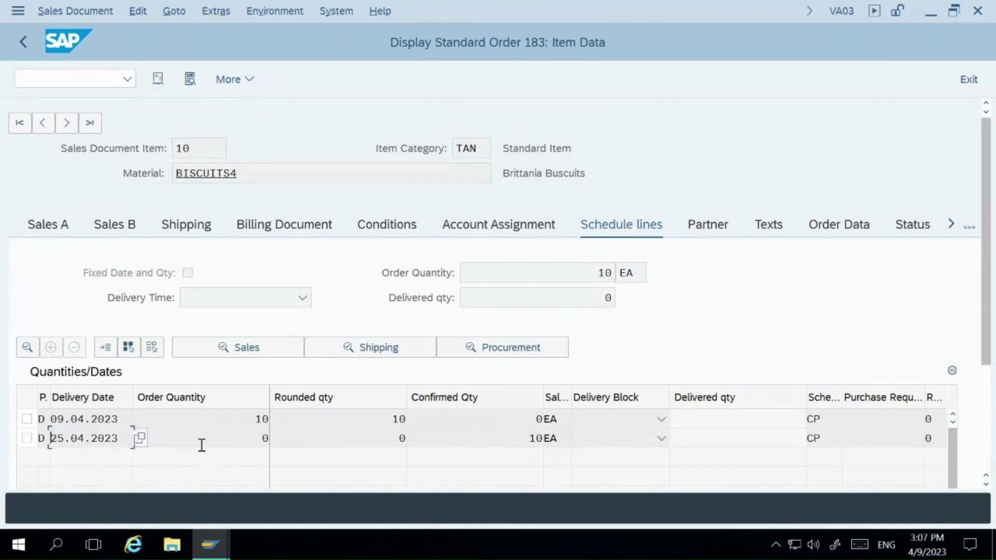
left_click_drag(123, 440, 52, 441)
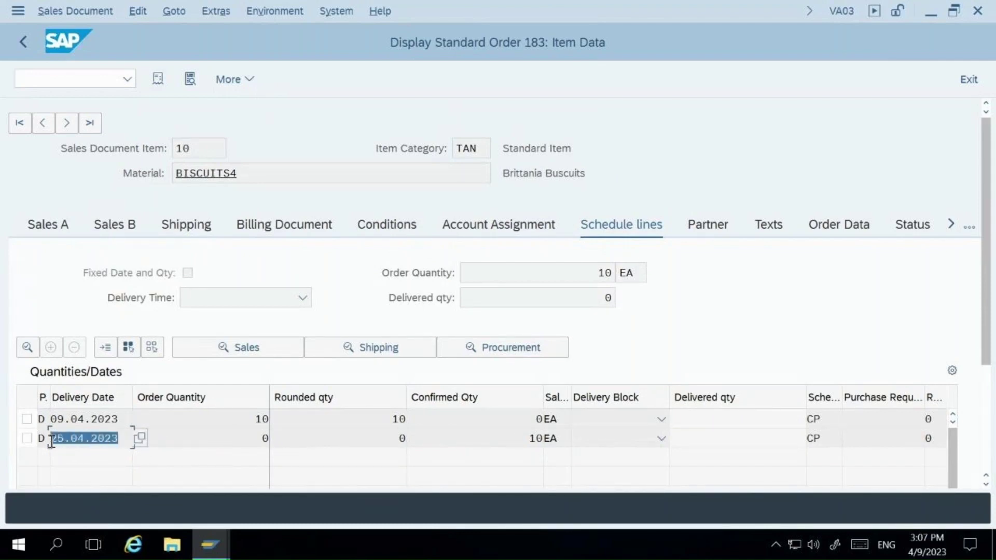
left_click(52, 442)
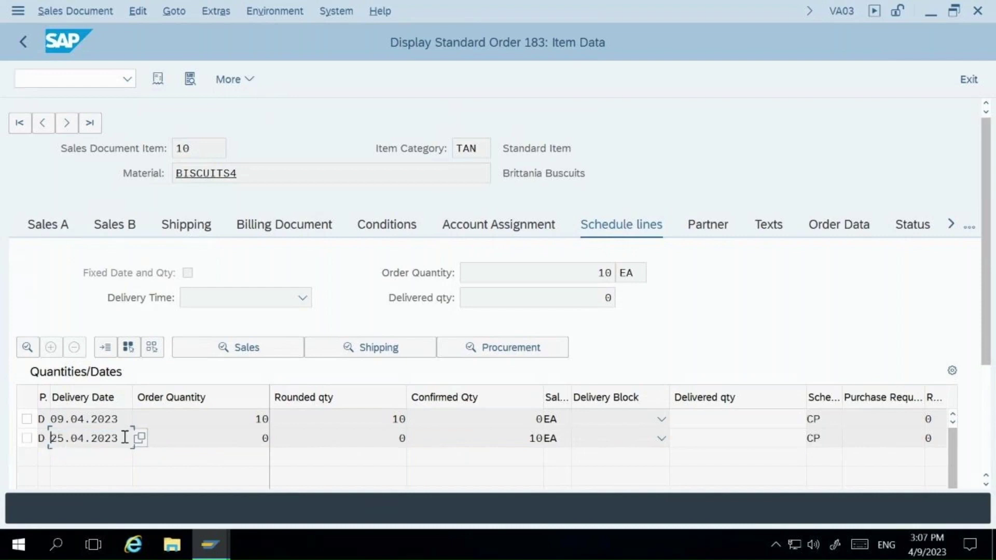
left_click_drag(124, 437, 57, 435)
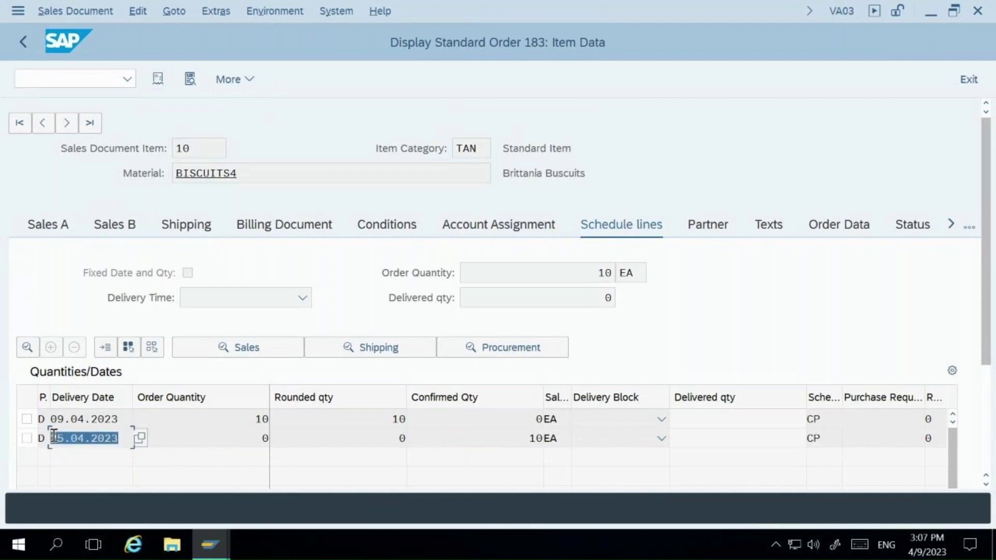
left_click(54, 435)
Start transaction VL01N and create an outbound delivery for the order with shipping point BTMU and selection date 25.04.2023
left_click(80, 83)
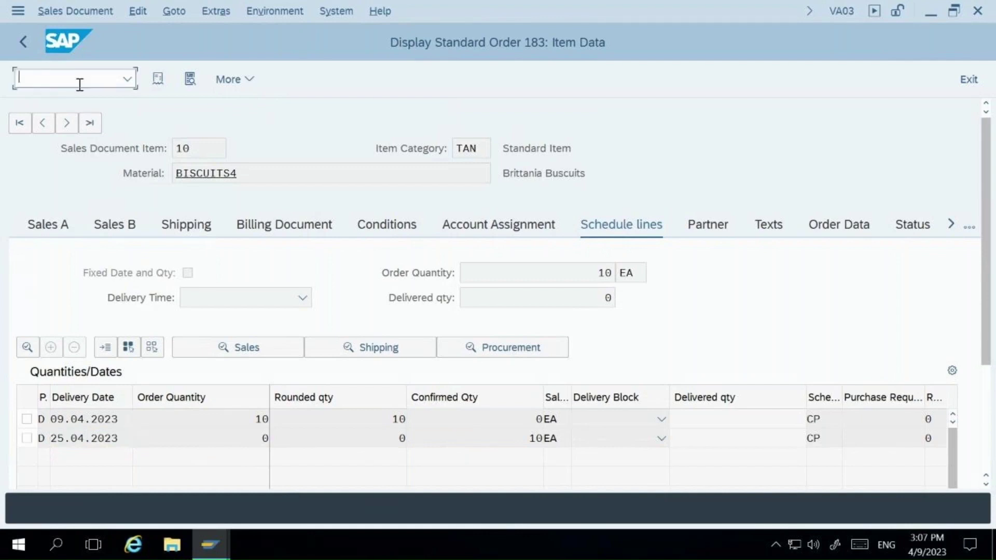
type("/nvl01n")
key("Return")
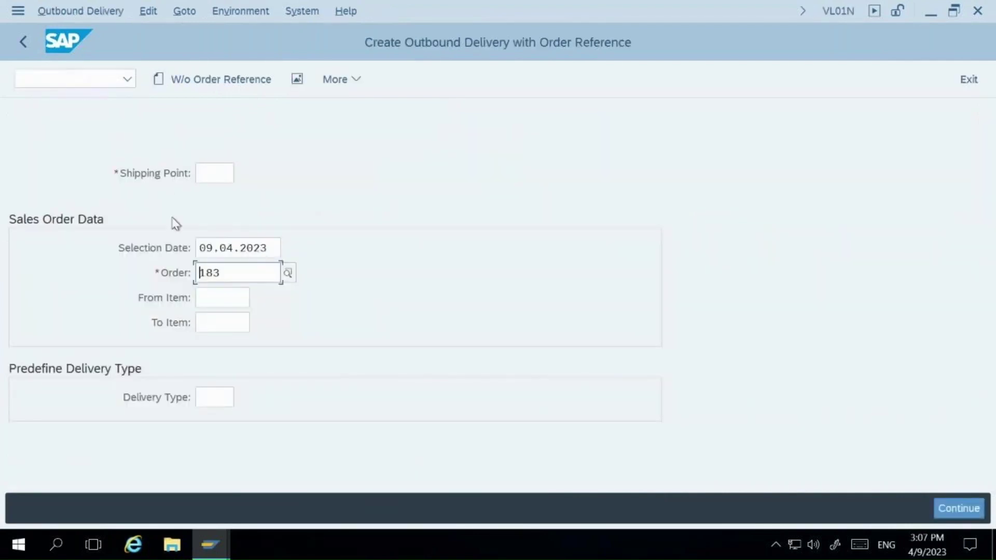
left_click(198, 248)
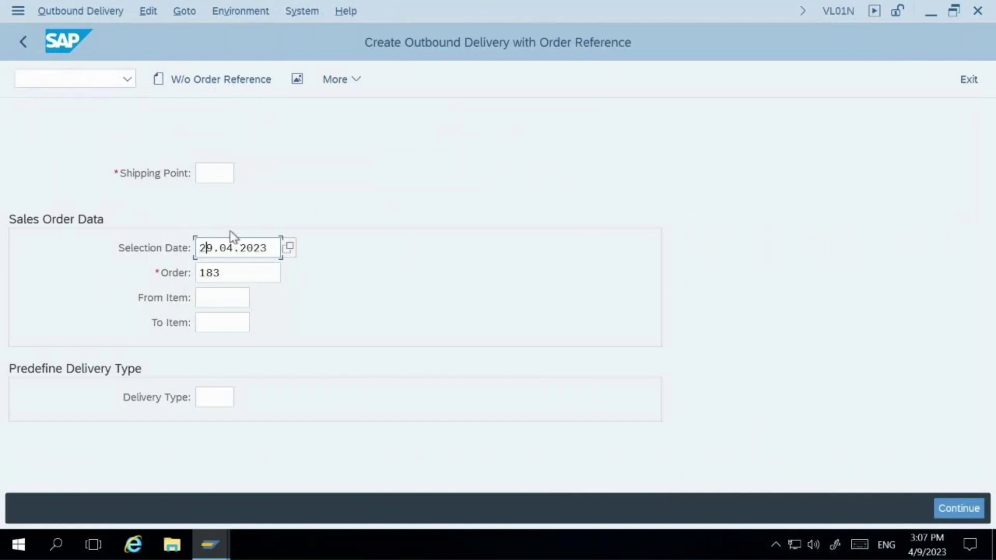
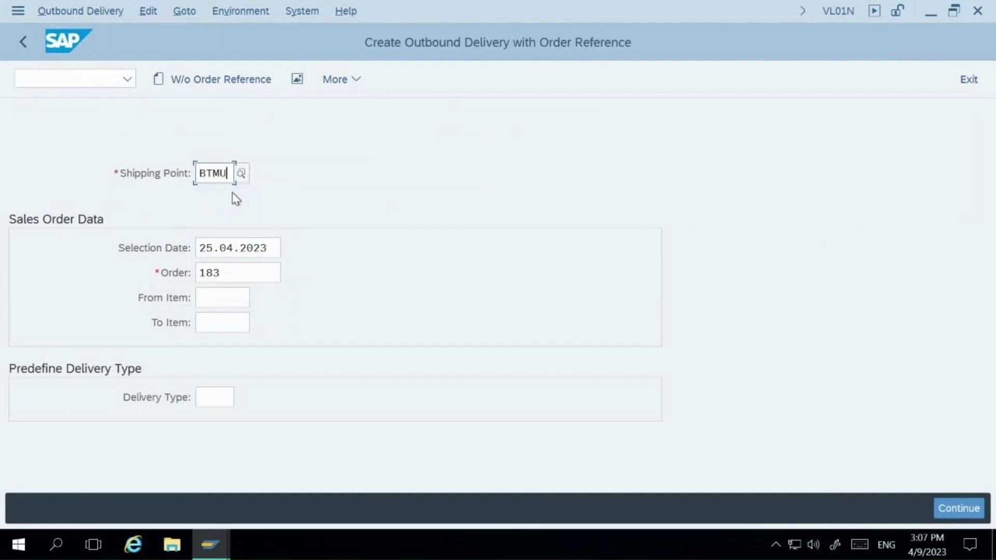
key("Return")
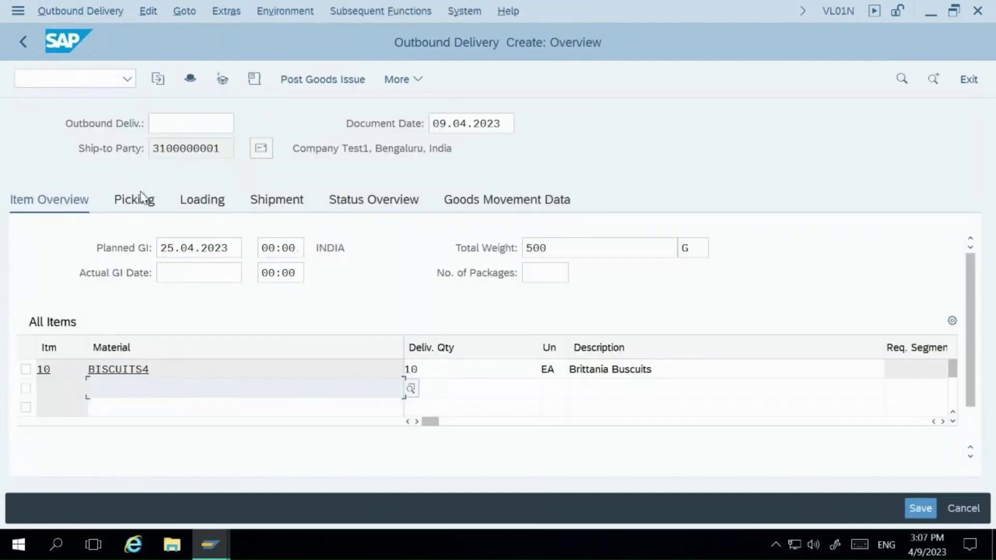
Set the delivery item's storage location to BTMU, enter its picked quantity and post the goods issue
left_click(445, 369)
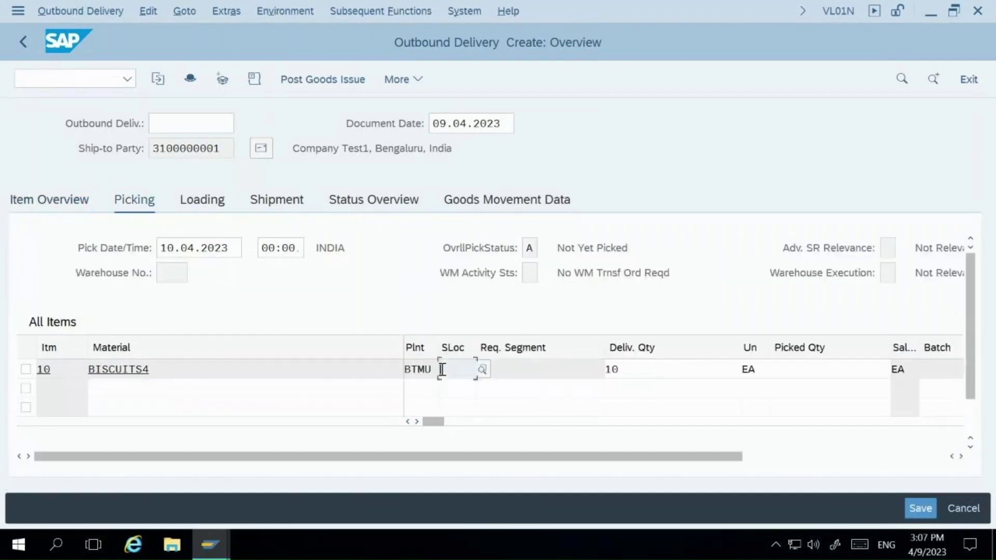
left_click(458, 389)
left_click(813, 369)
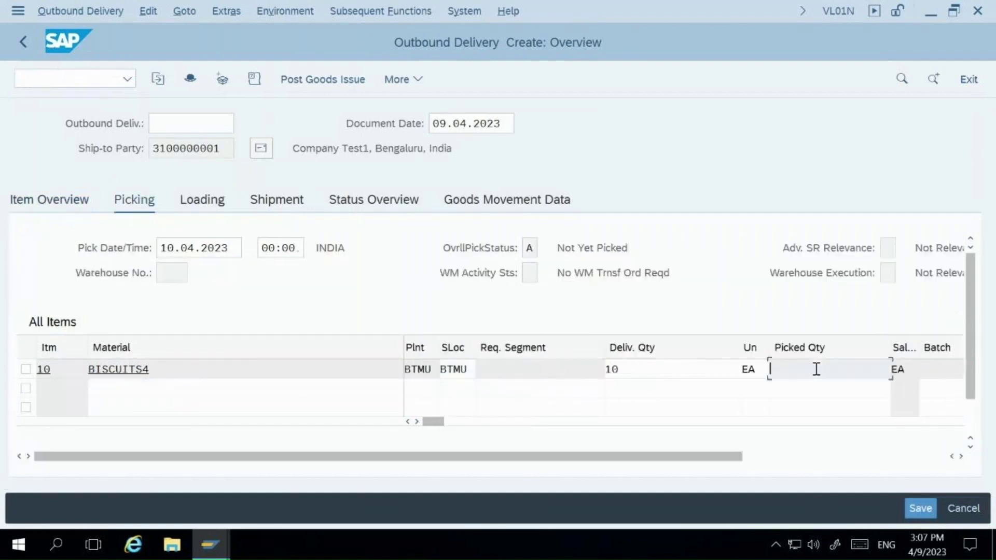
left_click(781, 391)
left_click(332, 79)
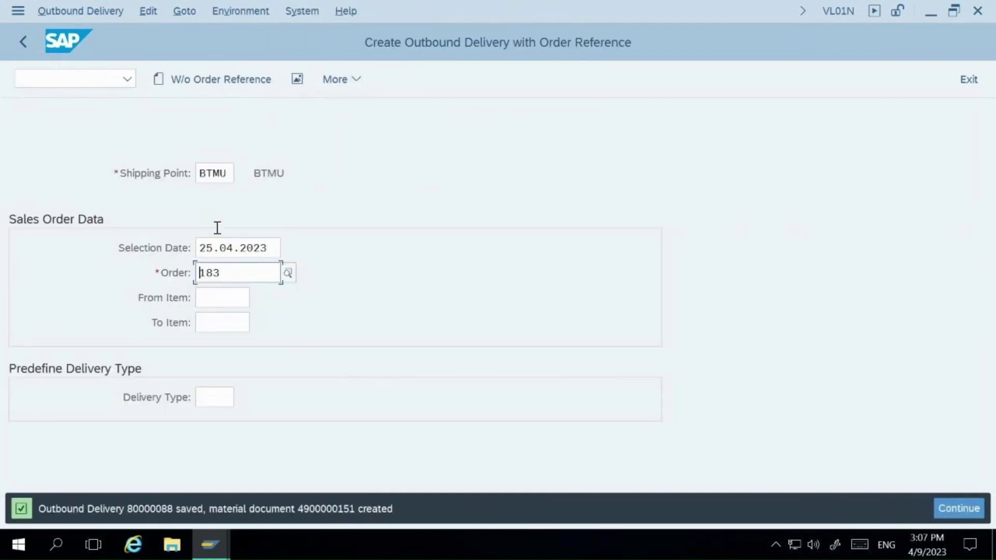
Start transaction VF01 and create an F2 invoice for the saved outbound delivery
left_click(75, 72)
type("/nvf01")
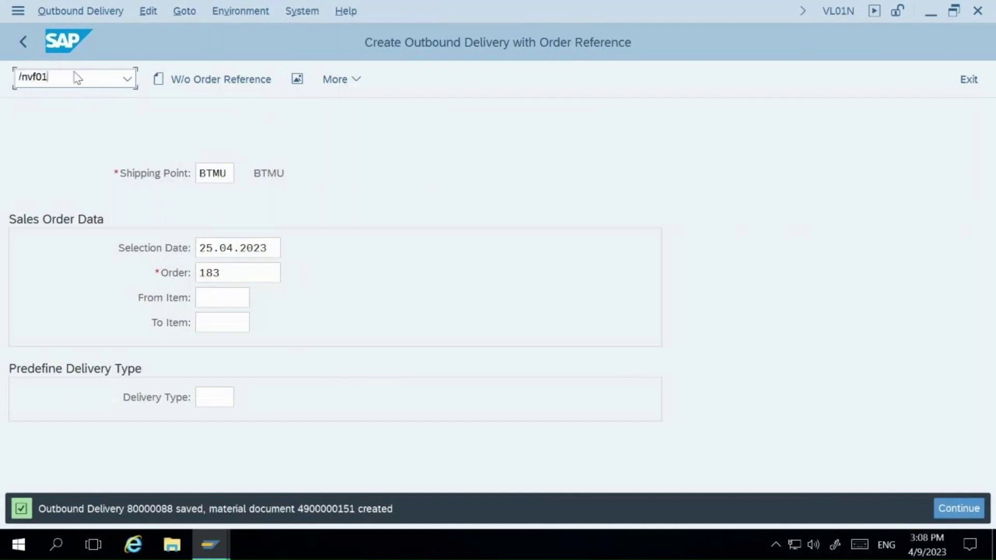
key("Return")
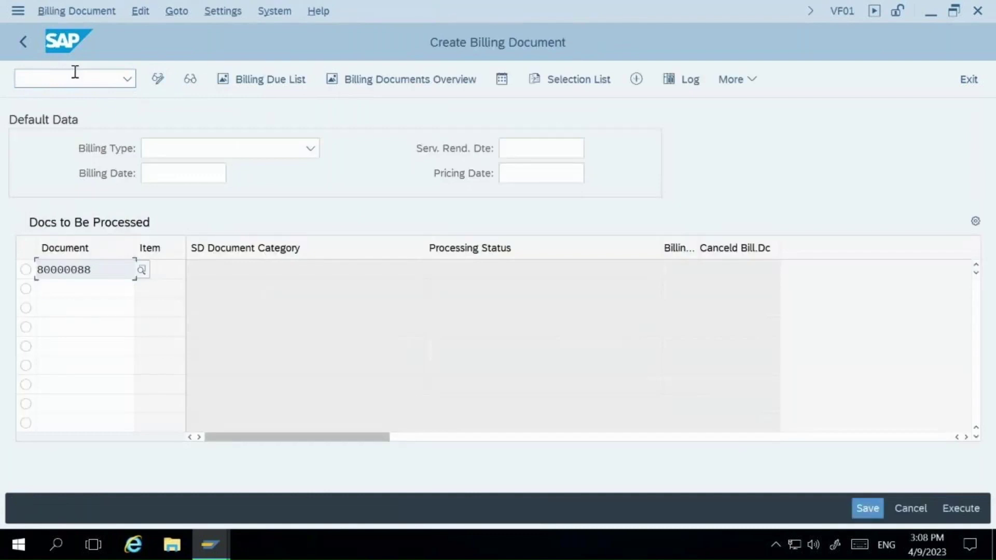
key("Return")
key("Return")
key("Return")
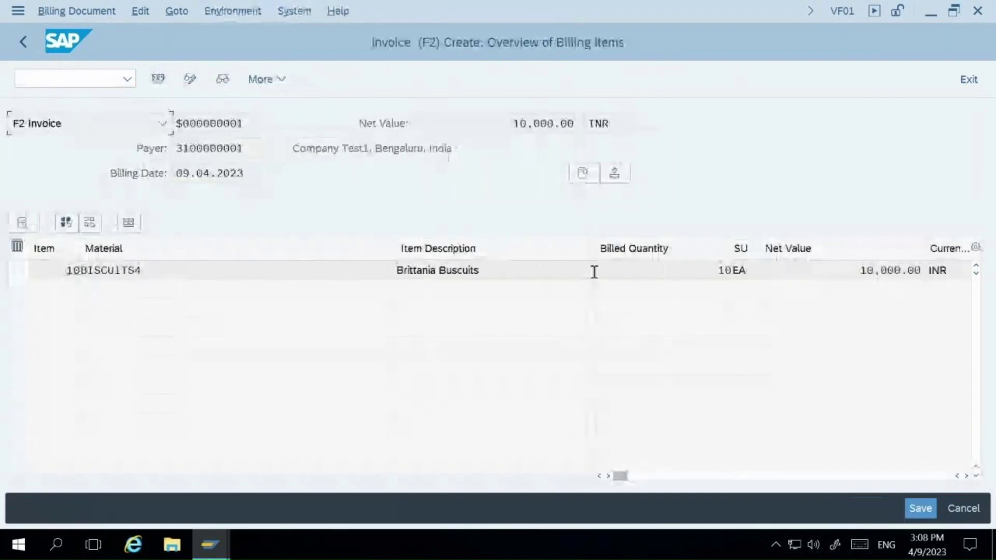
Check the net value of the BISCUITS4 item and save the F2 invoice
left_click_drag(859, 271, 904, 272)
left_click(922, 270)
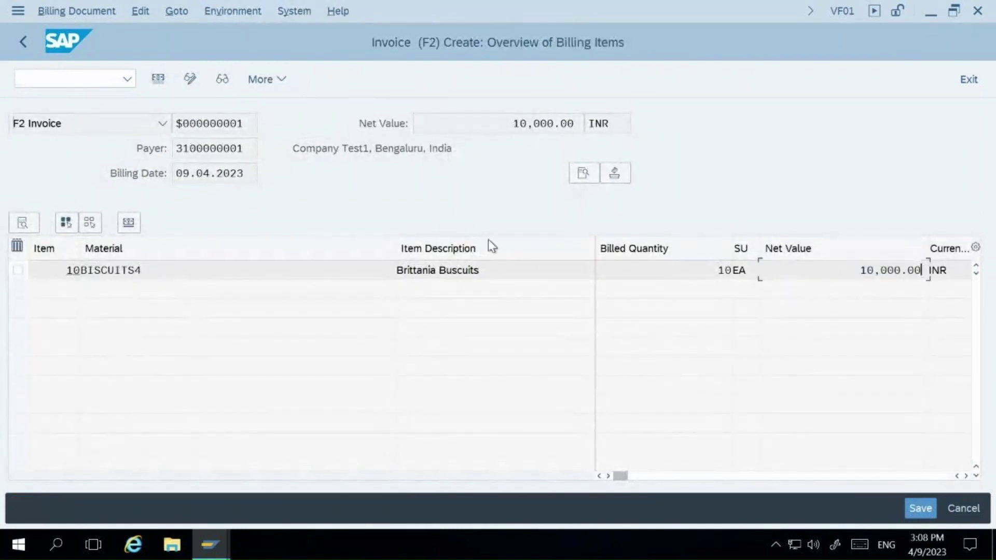
left_click(498, 273)
left_click(921, 508)
key("Return")
key("Return")
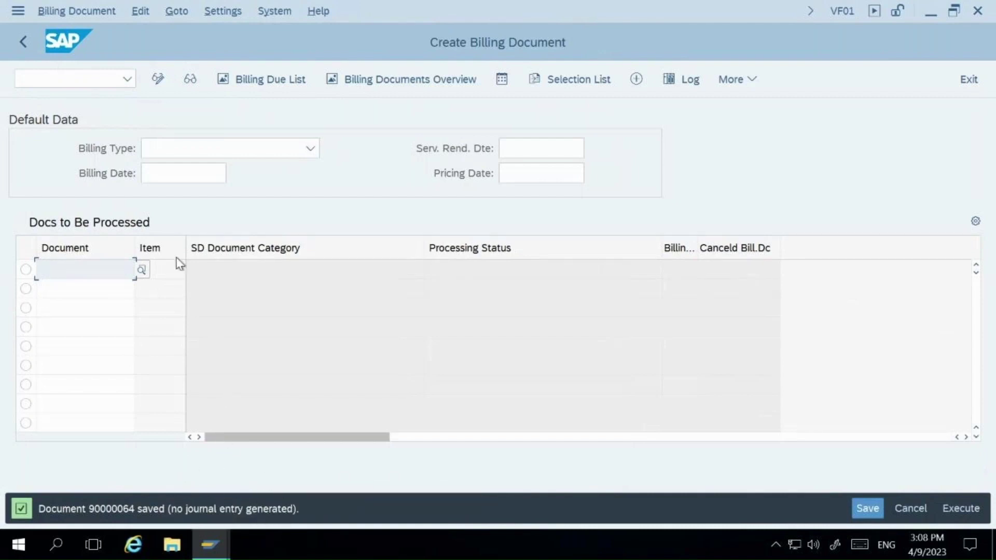
Open the saved billing document for change and try to release it to accounting
left_click(80, 11)
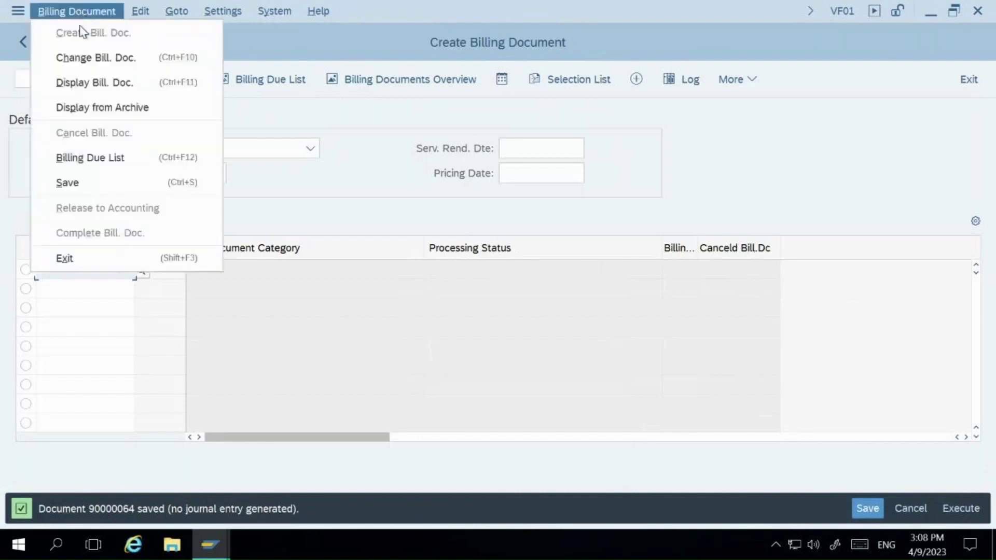
left_click(81, 57)
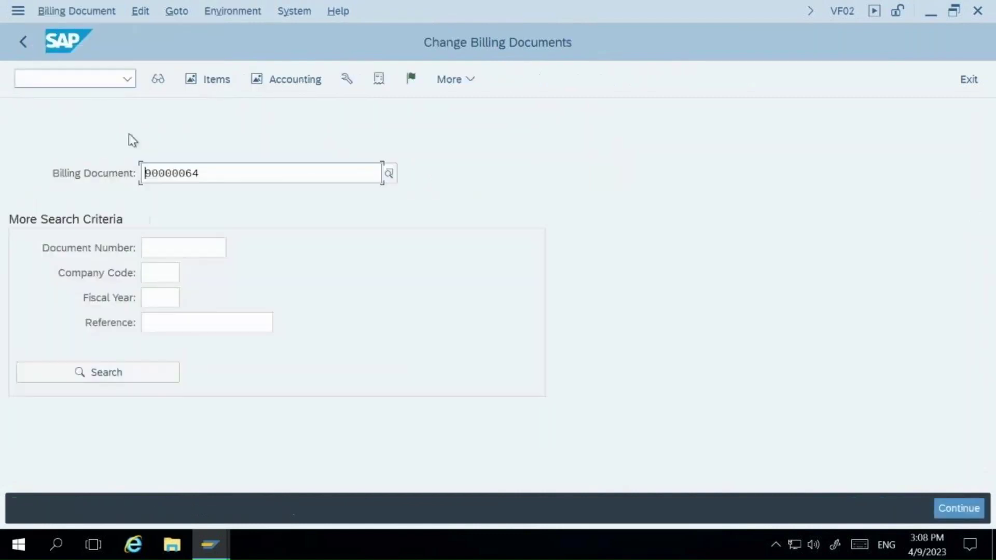
left_click(411, 79)
key("Return")
key("Return")
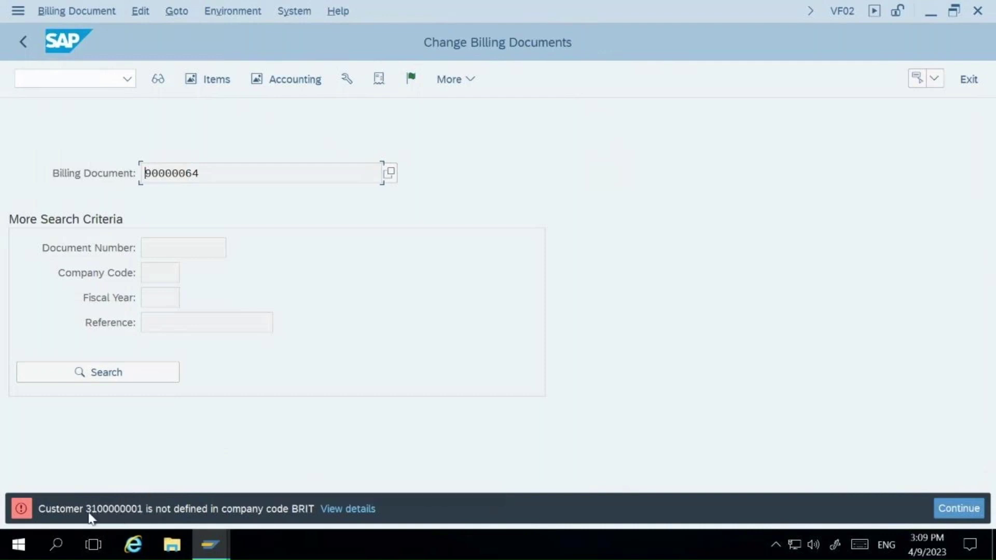
Mark the customer number in the error message and start transaction BP to find a partner by customer number
left_click_drag(87, 514, 143, 514)
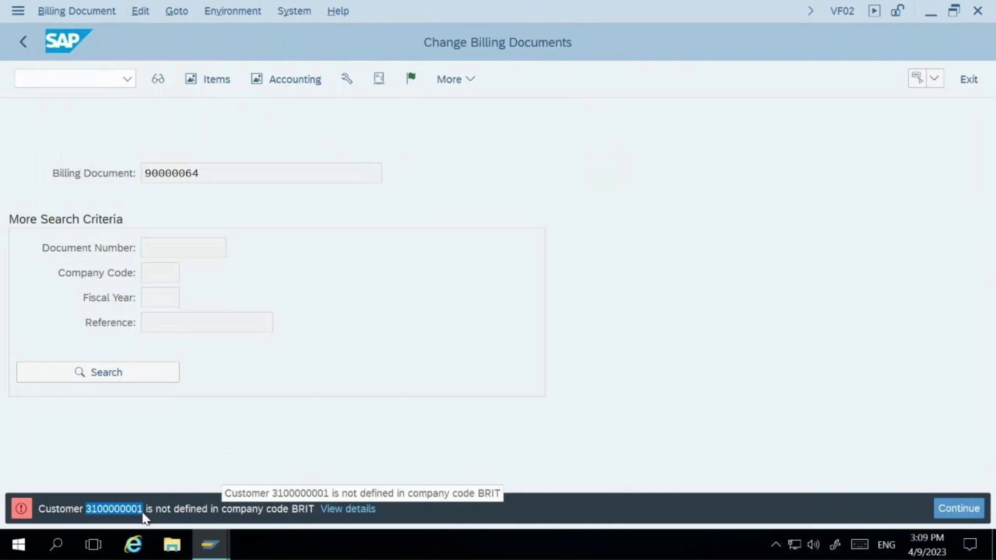
left_click(78, 81)
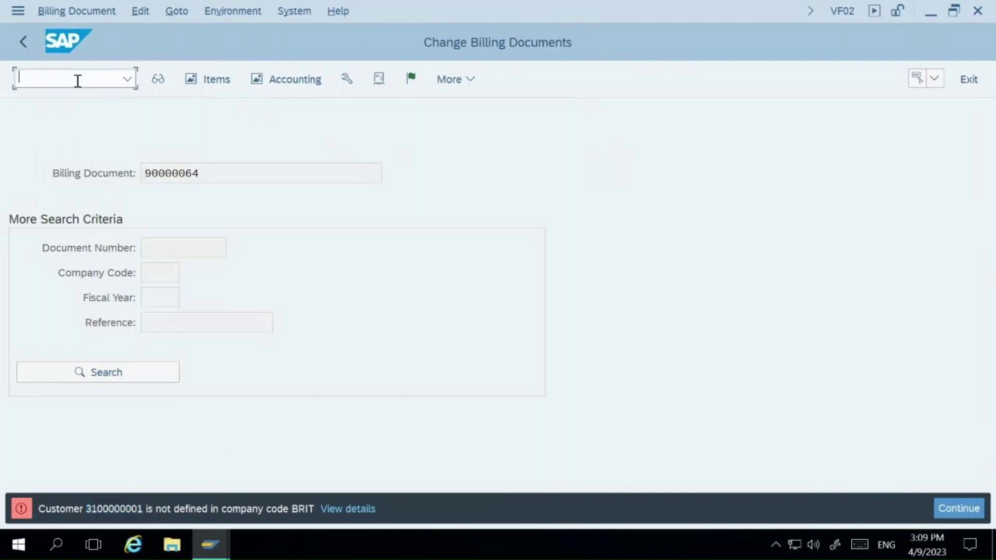
type("/nbp")
key("Return")
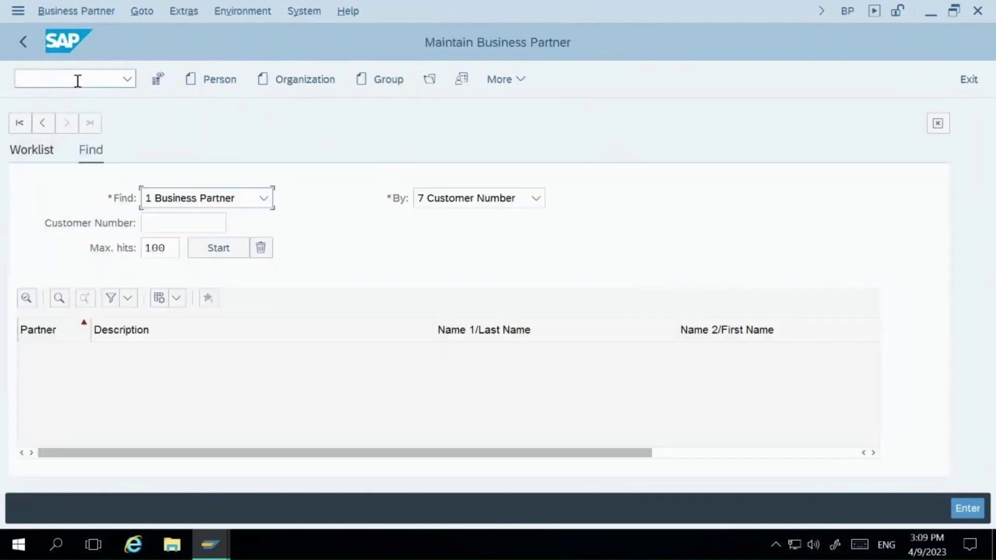
left_click(181, 230)
type("10,000.00")
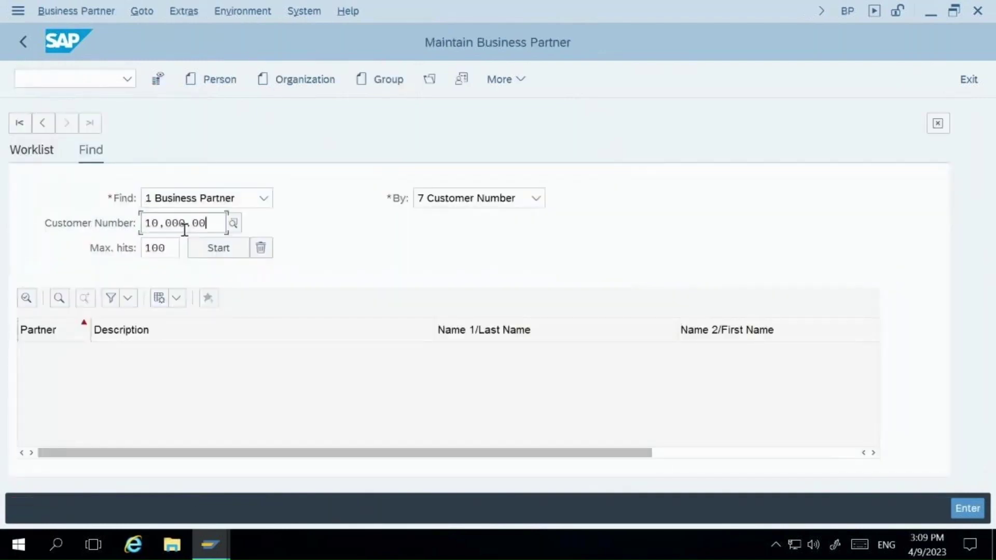
key("BackSpace")
key("BackSpace")
key("BackSpace")
key("BackSpace")
key("BackSpace")
key("BackSpace")
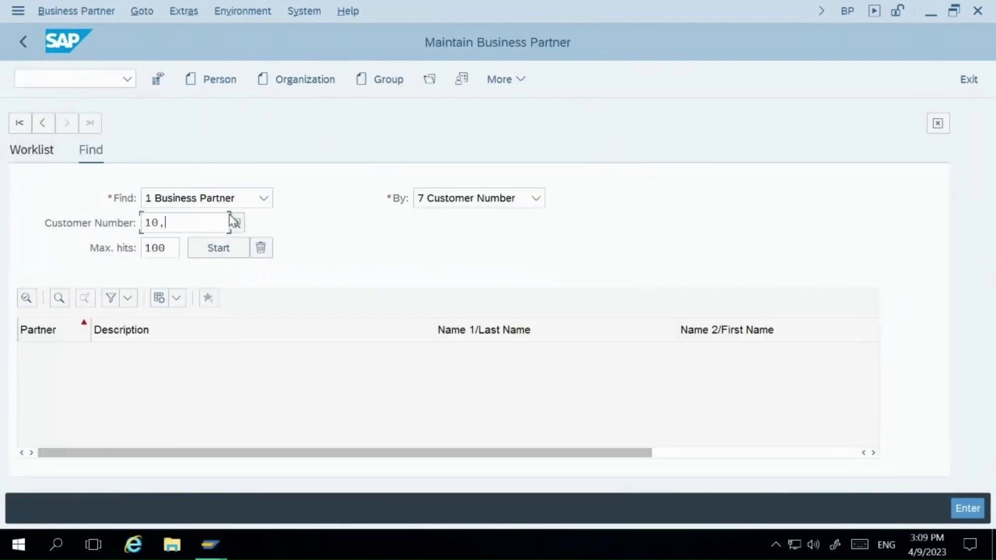
key("BackSpace")
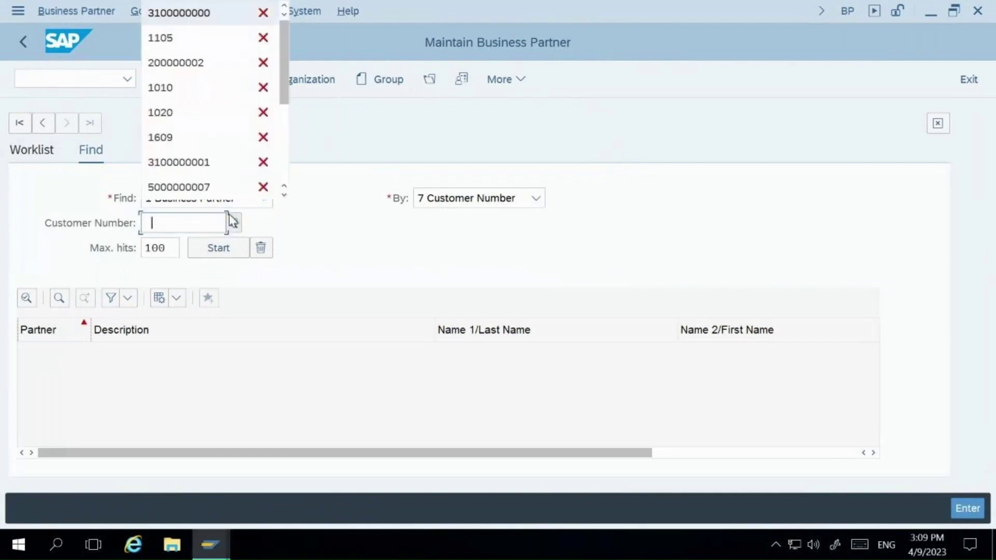
Search business partners by the invoice payer's customer number and open the matching partner
key("Down")
key("Return")
key("BackSpace")
key("Return")
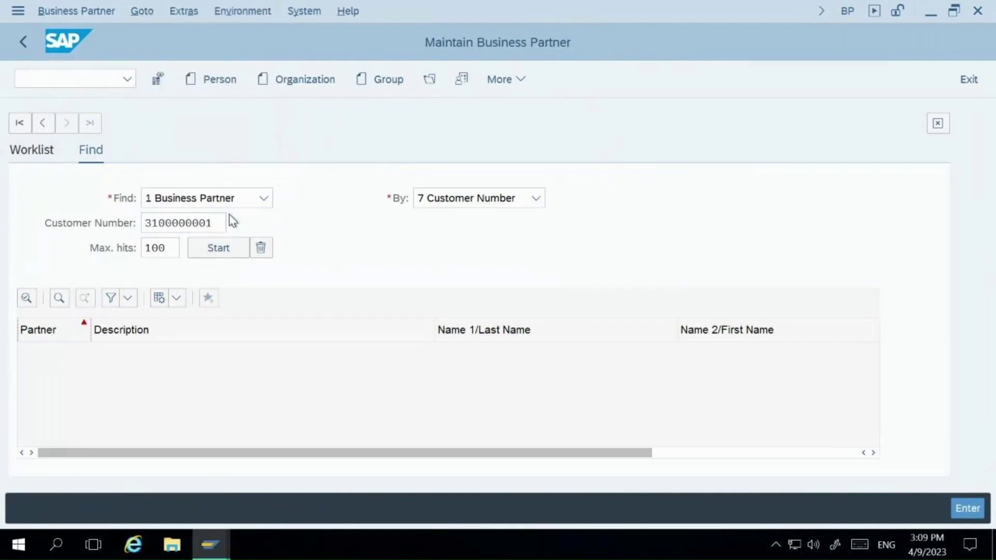
left_click(182, 353)
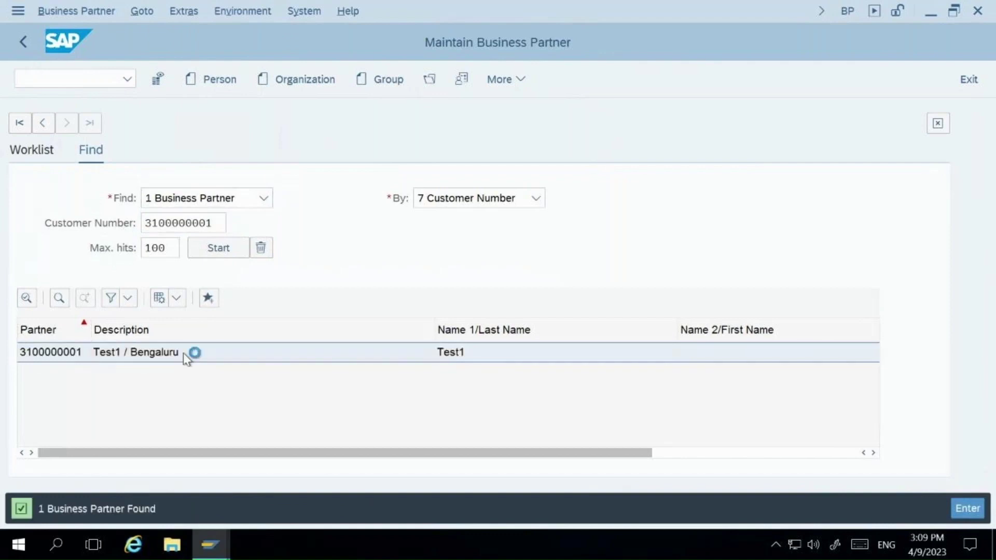
Put the business partner in change mode and add the role FLCU00 Customer (Fin.Accounting)
left_click(289, 152)
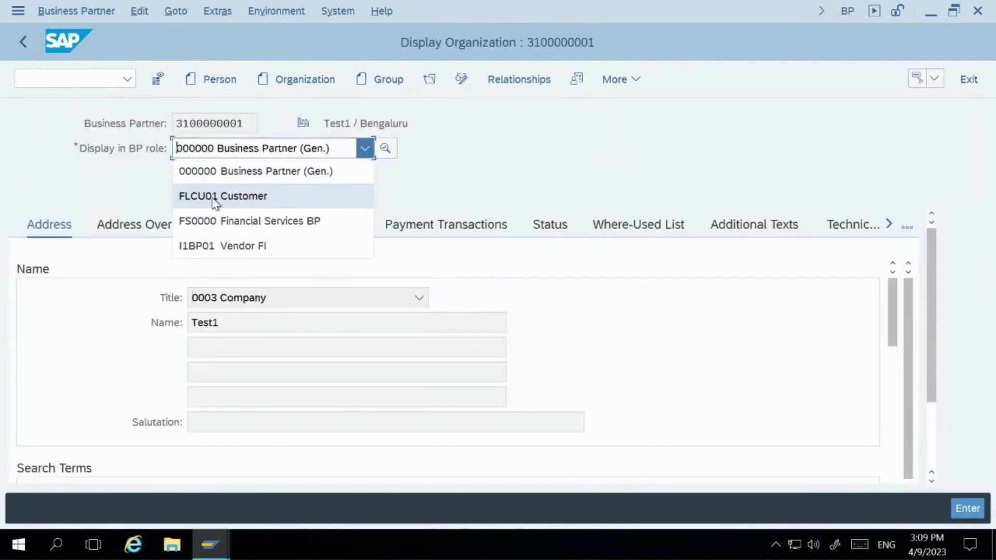
left_click(430, 170)
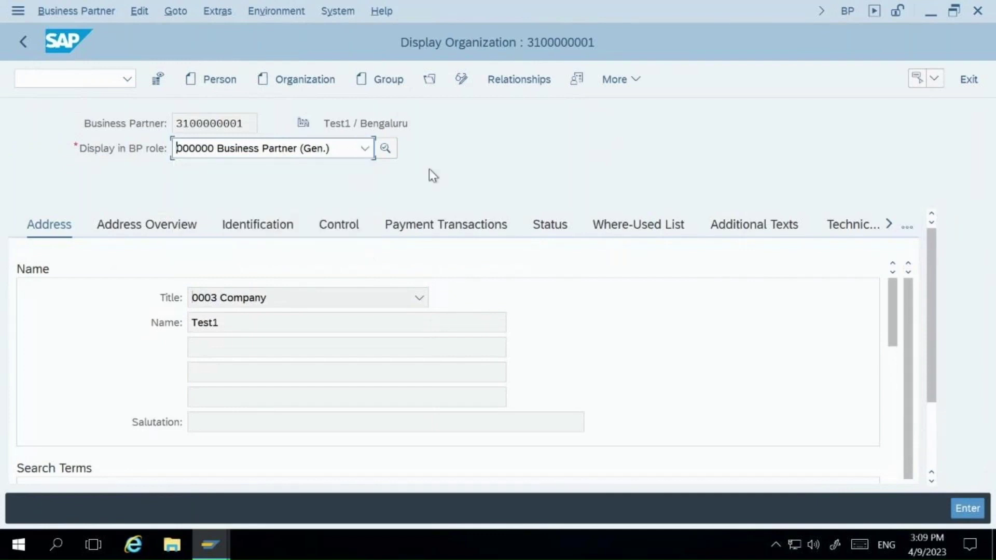
left_click(462, 79)
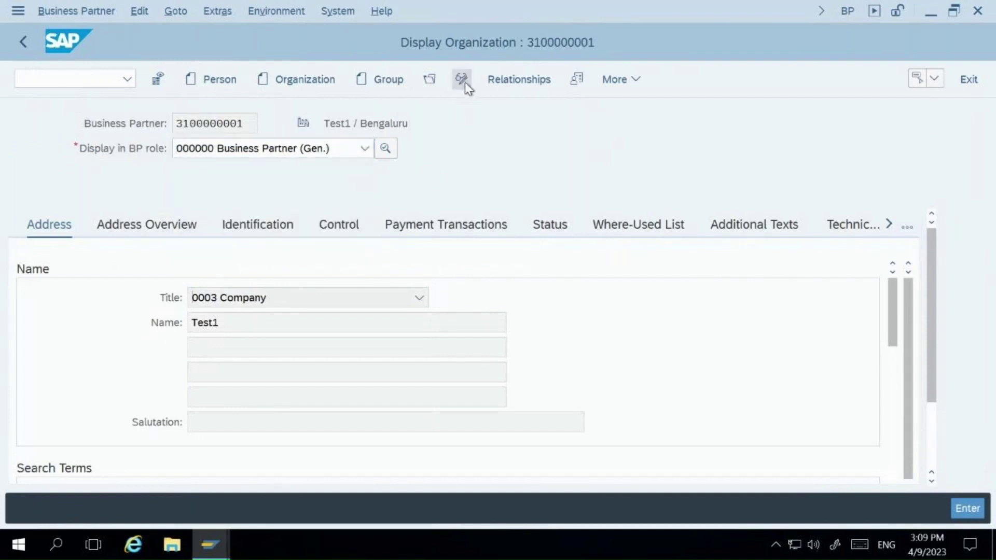
left_click(365, 148)
left_click(368, 232)
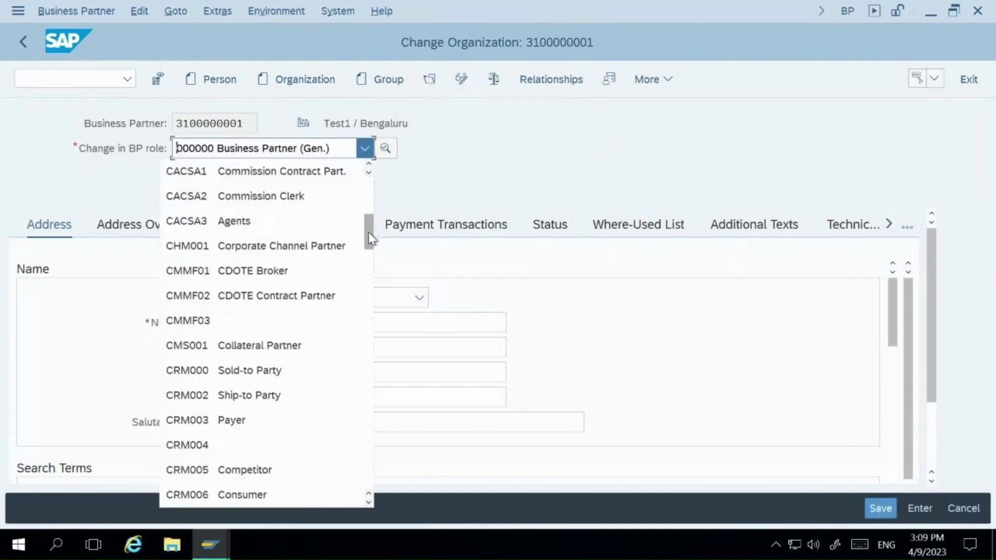
left_click(371, 254)
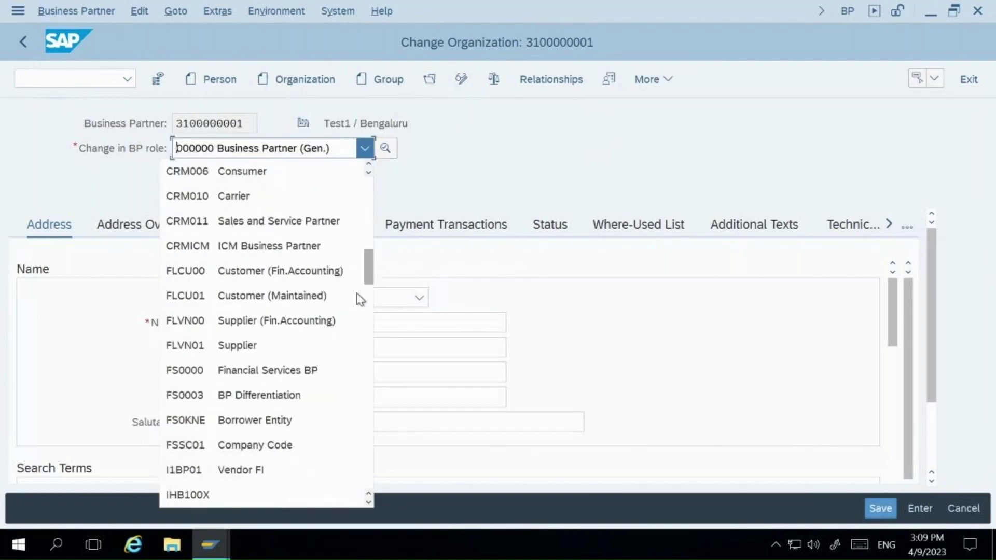
left_click(291, 270)
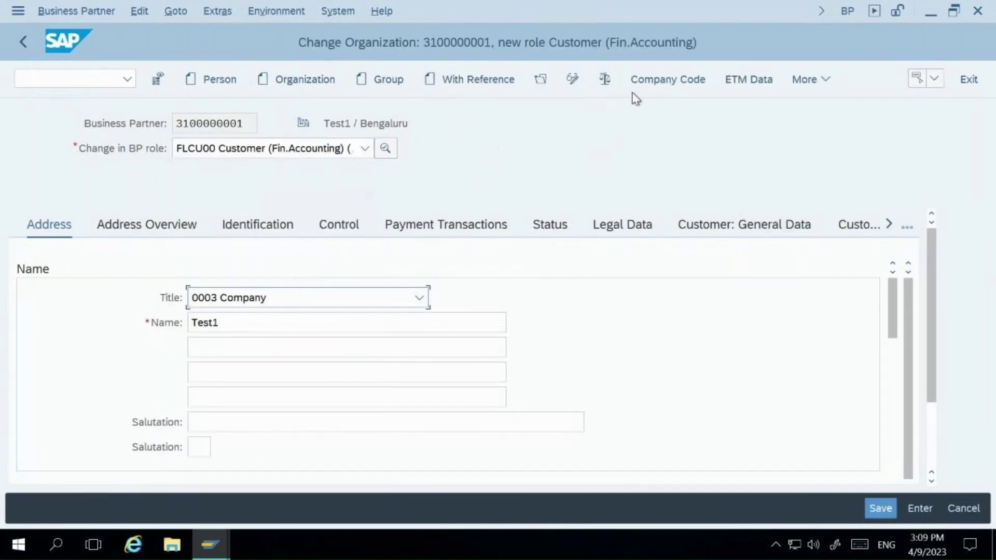
Add company code BRIT with reconciliation account 12100000 Receivables Domestic to the customer and save the partner
left_click(649, 92)
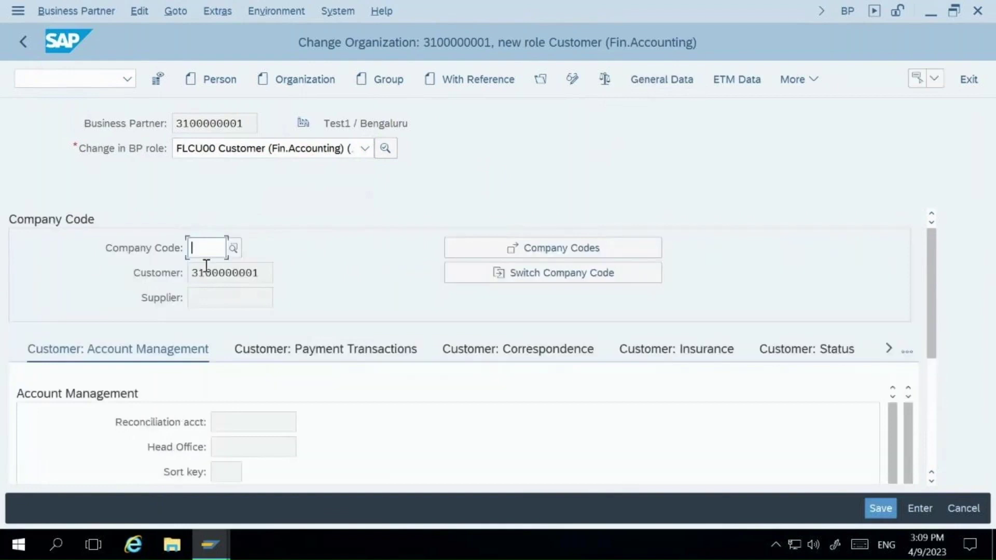
type("brit")
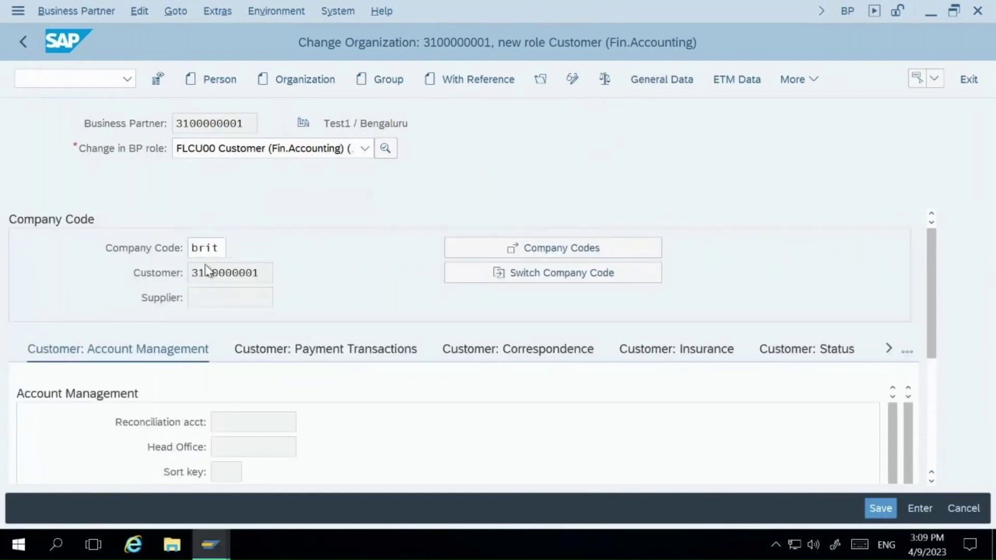
key("Return")
left_click(304, 421)
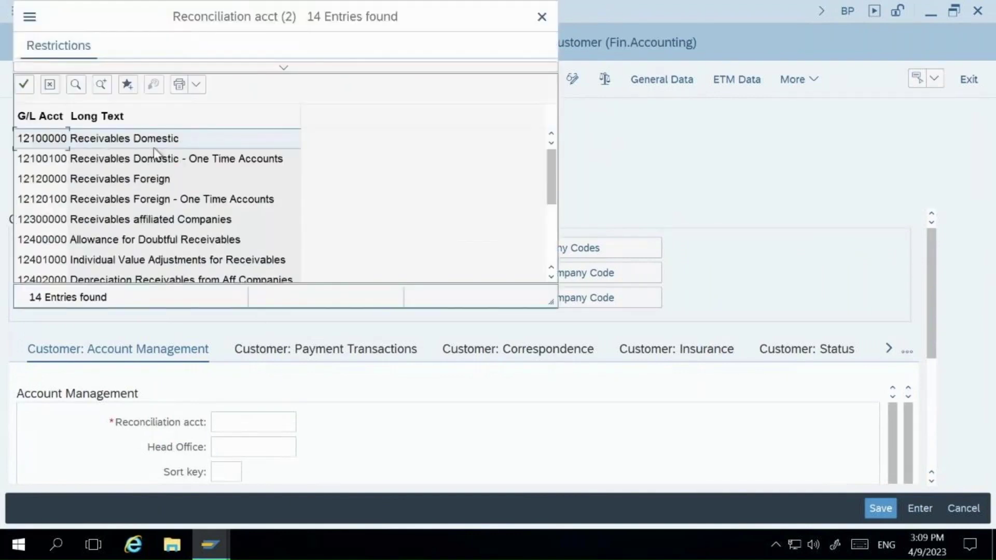
double_click(151, 138)
left_click(878, 505)
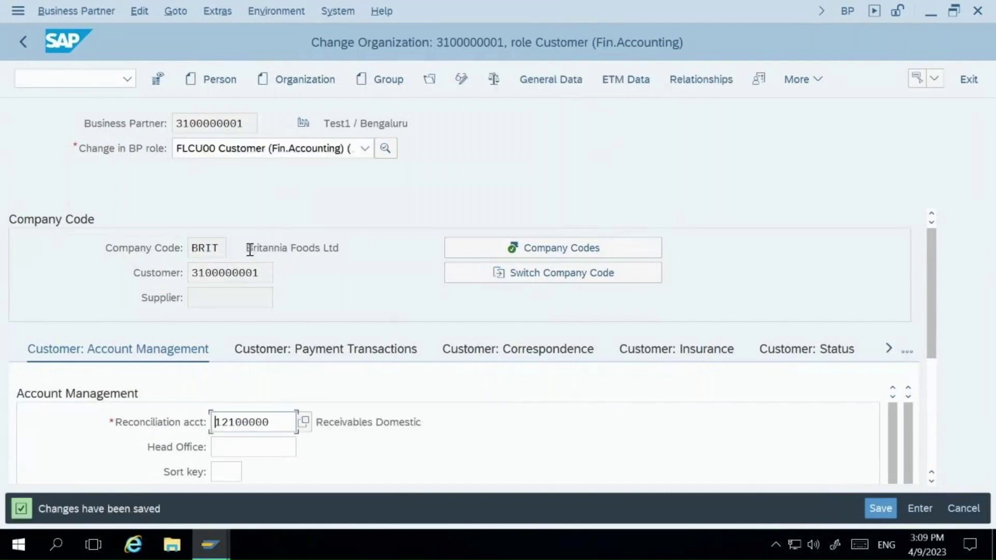
left_click_drag(250, 250, 344, 251)
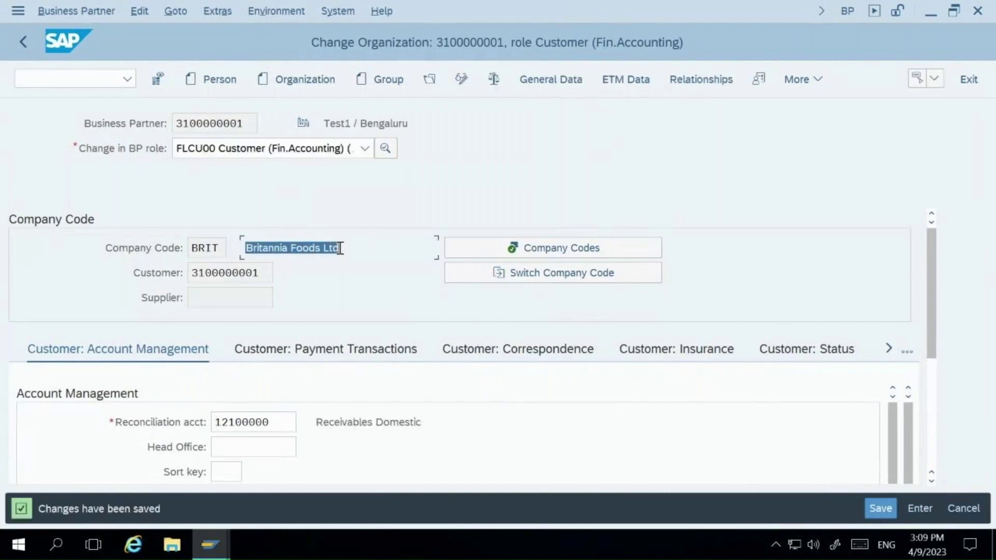
left_click(294, 249)
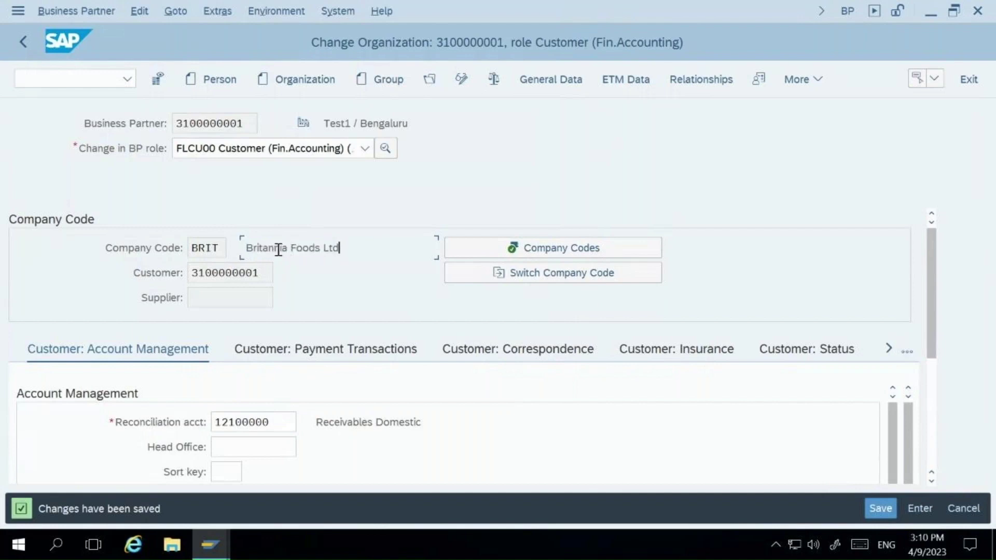
left_click_drag(247, 249, 338, 249)
left_click(338, 250)
key("alt+Tab")
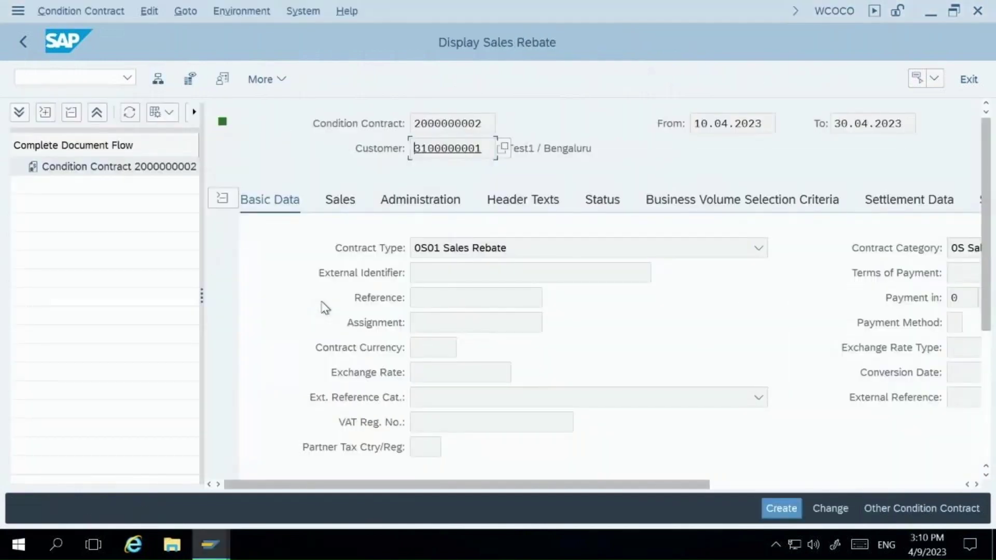
key("alt+Tab")
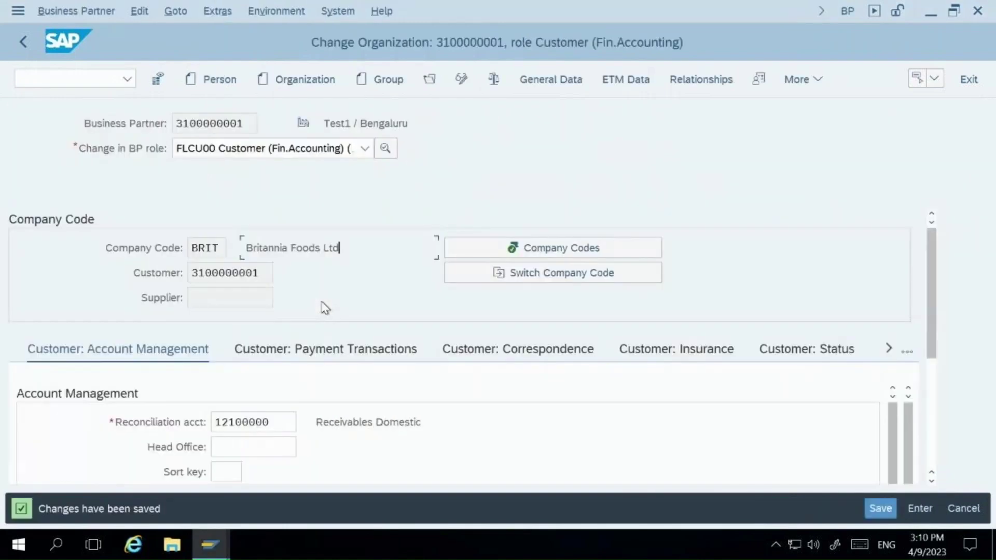
Start transaction VF01 and try to create a billing document for the same outbound delivery
left_click(100, 81)
type("/nvf0")
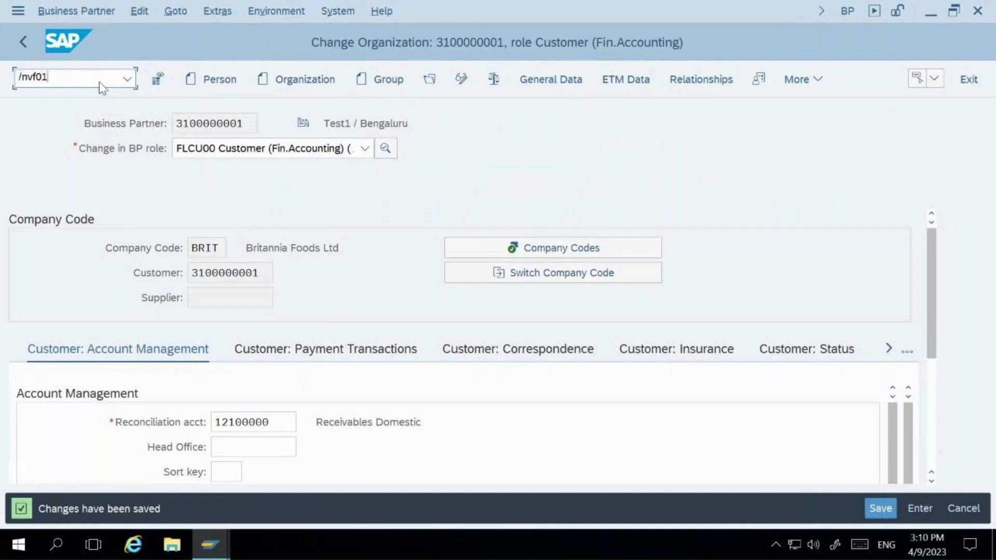
type("1")
key("Return")
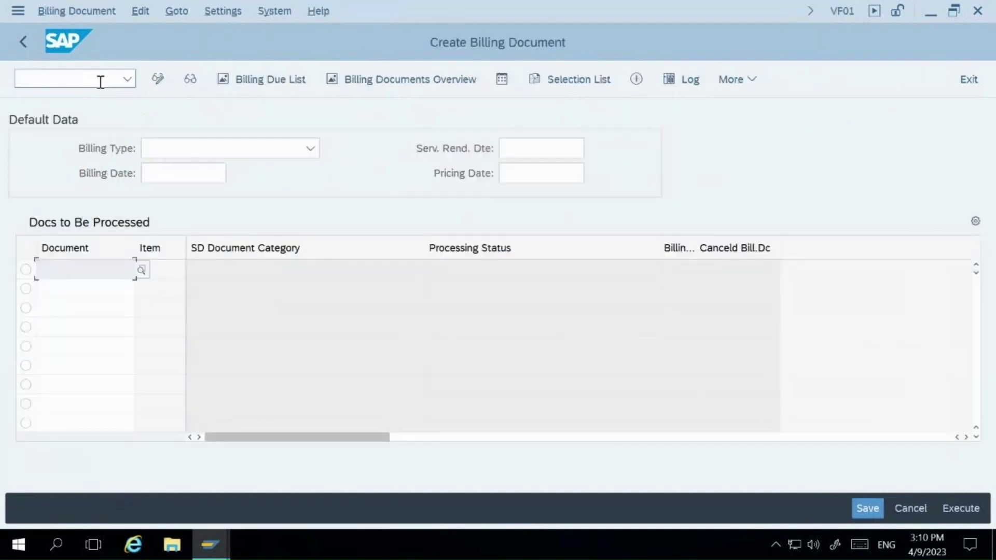
left_click(92, 284)
key("BackSpace")
key("BackSpace")
key("BackSpace")
key("BackSpace")
type("008")
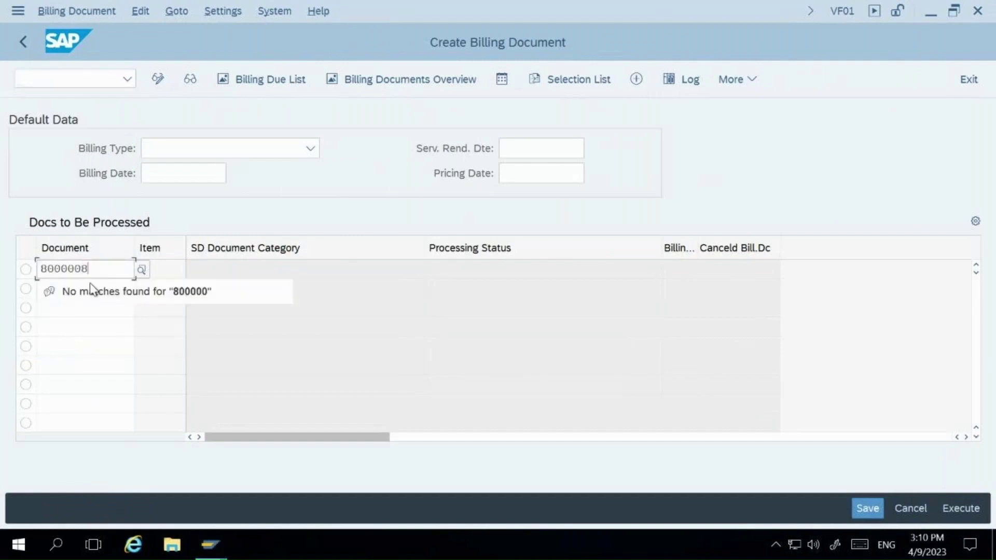
type("8")
key("Return")
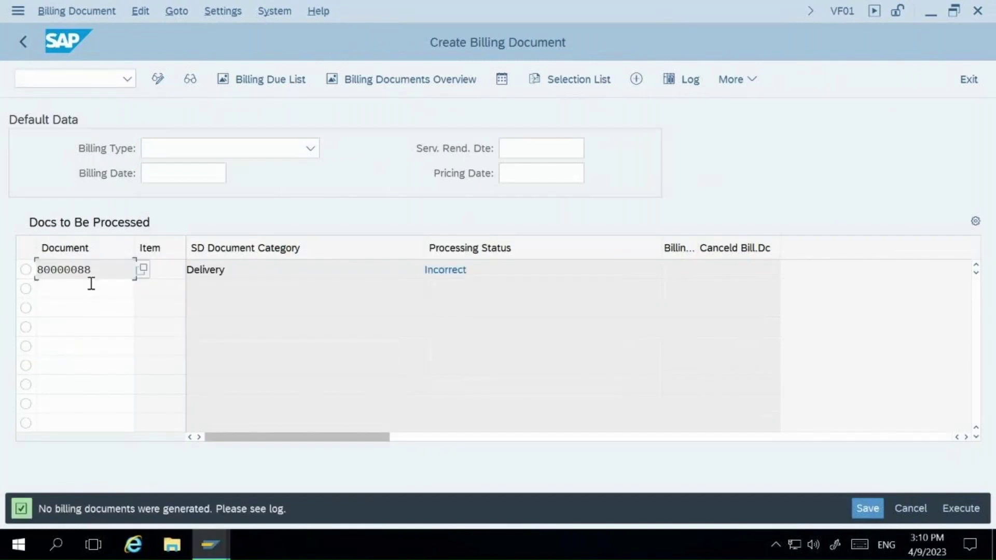
Start transaction VF02 and release the proposed billing document to accounting, passing the business place warning
left_click(61, 79)
type("/nvf02")
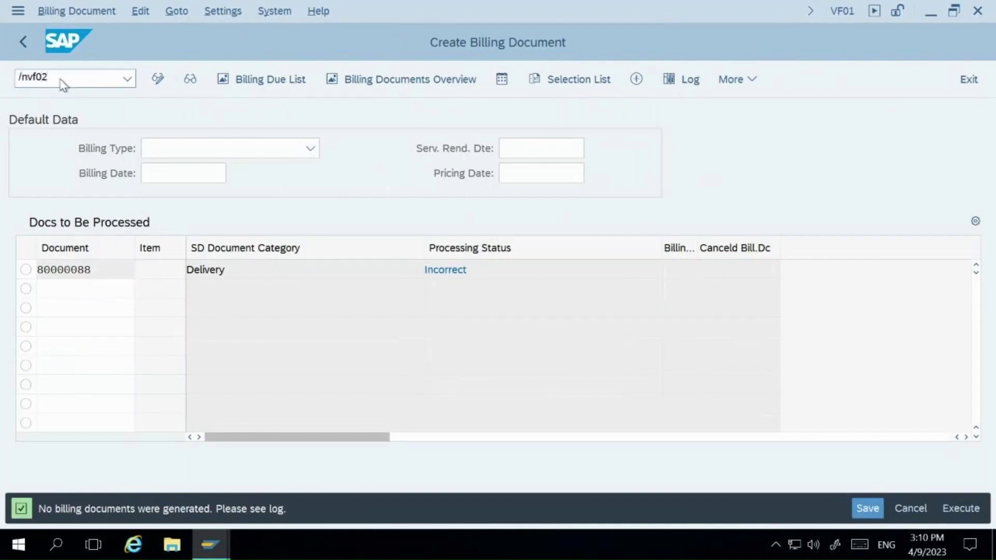
key("Return")
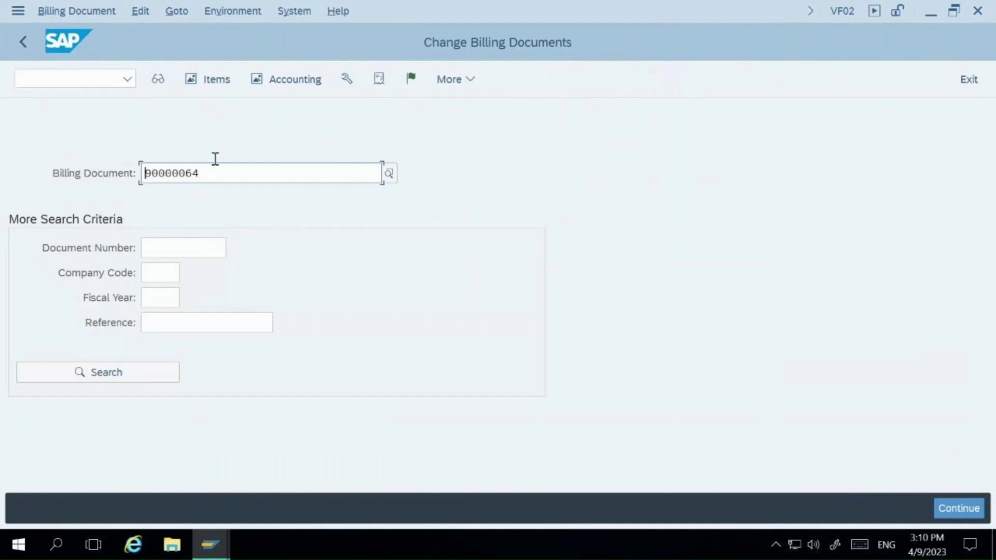
left_click(411, 79)
key("Return")
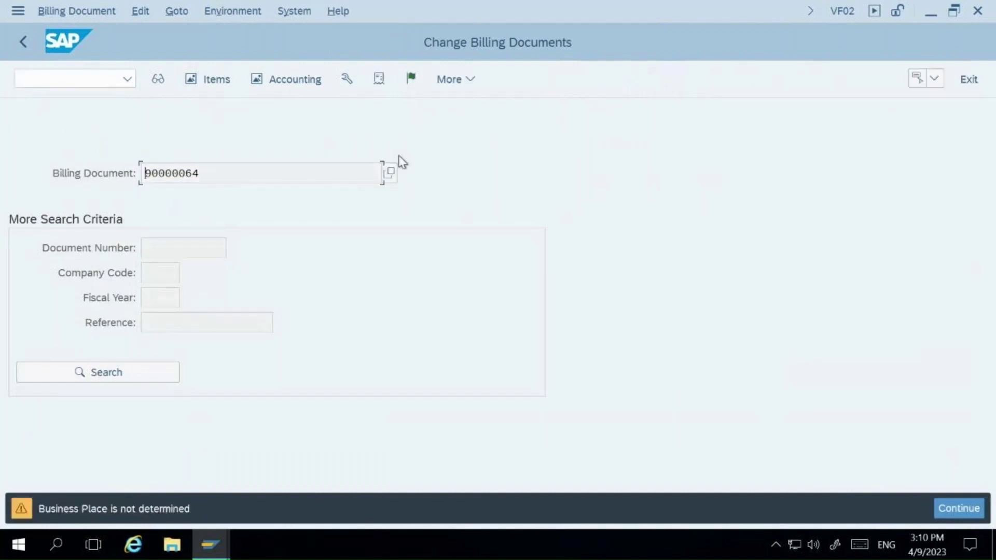
key("Return")
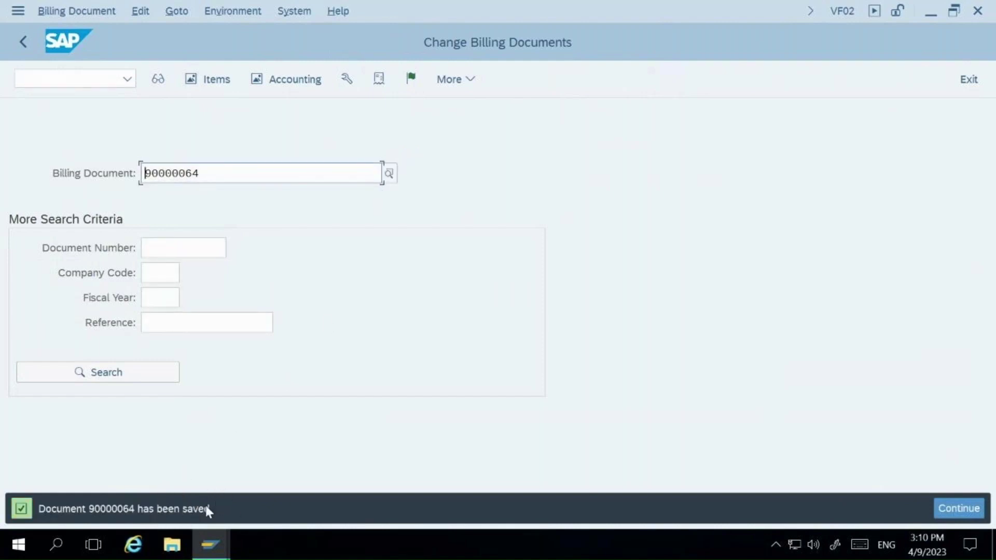
Open the billing document's accounting document and examine the amounts on its customer and revenue line items
left_click(300, 82)
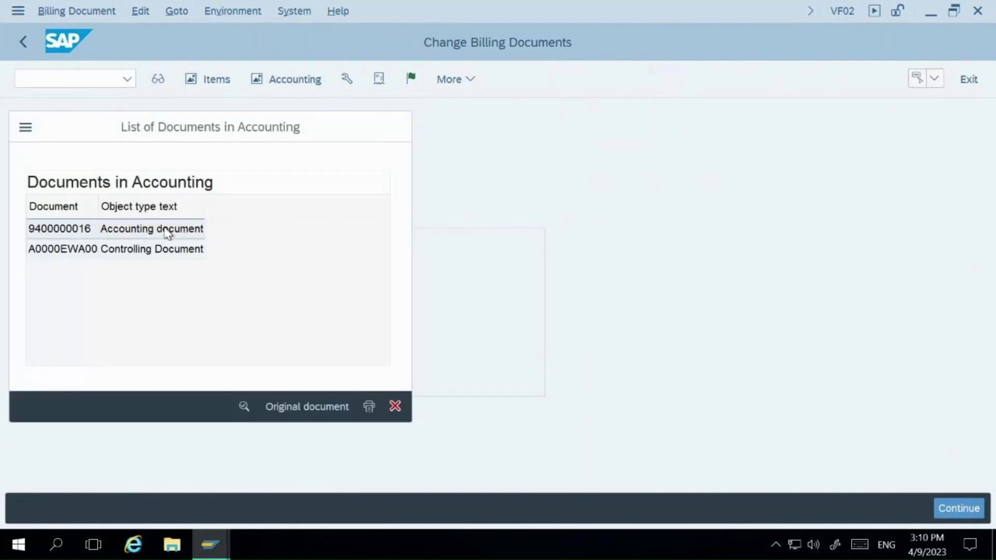
double_click(167, 231)
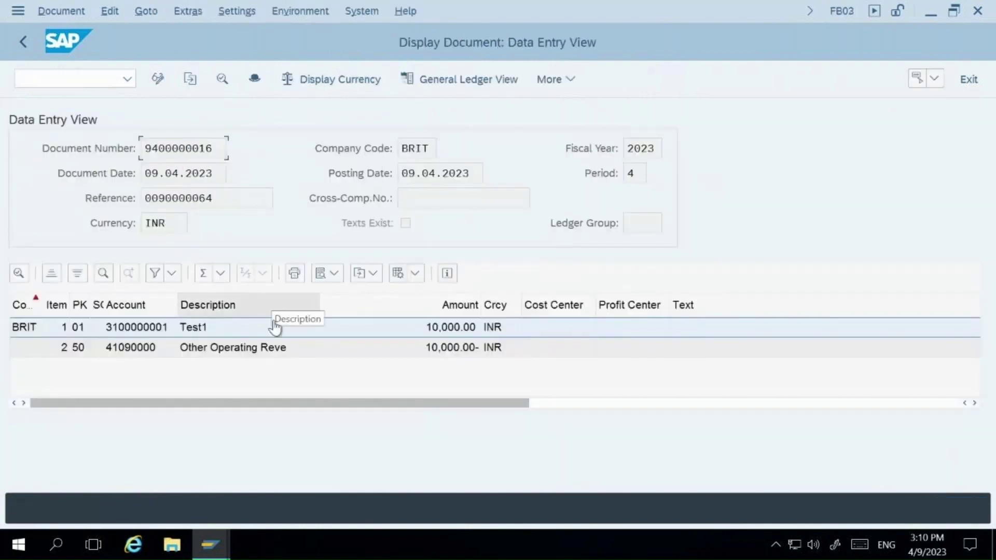
left_click(451, 328)
left_click(442, 348)
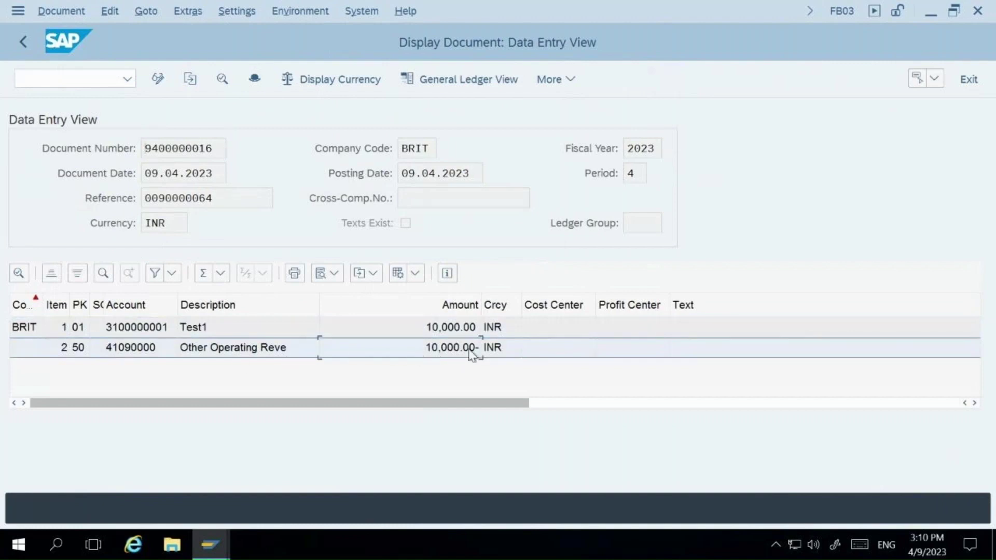
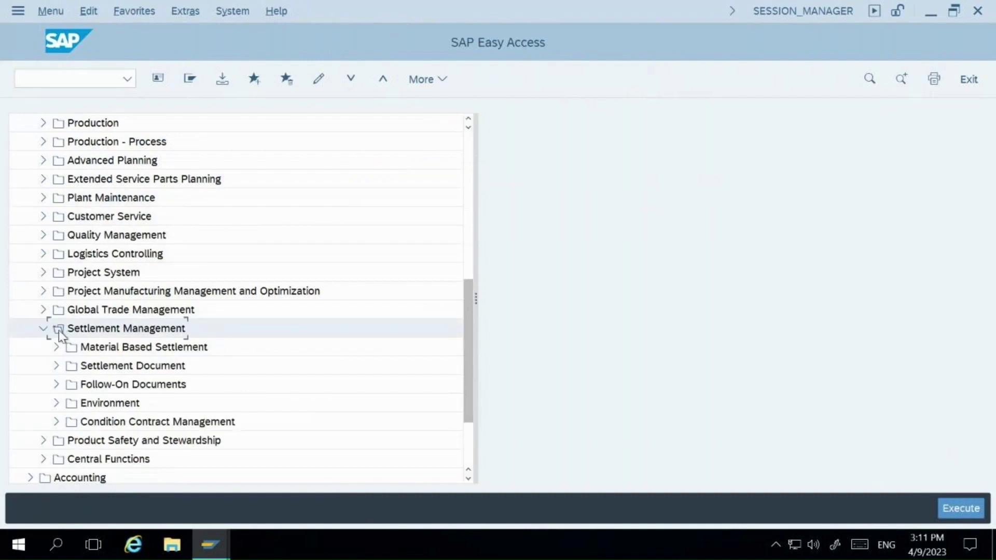
Browse the Condition Contract Management folders and open the settlement report WB2R_BUSVOL - Business Volume
left_click(56, 421)
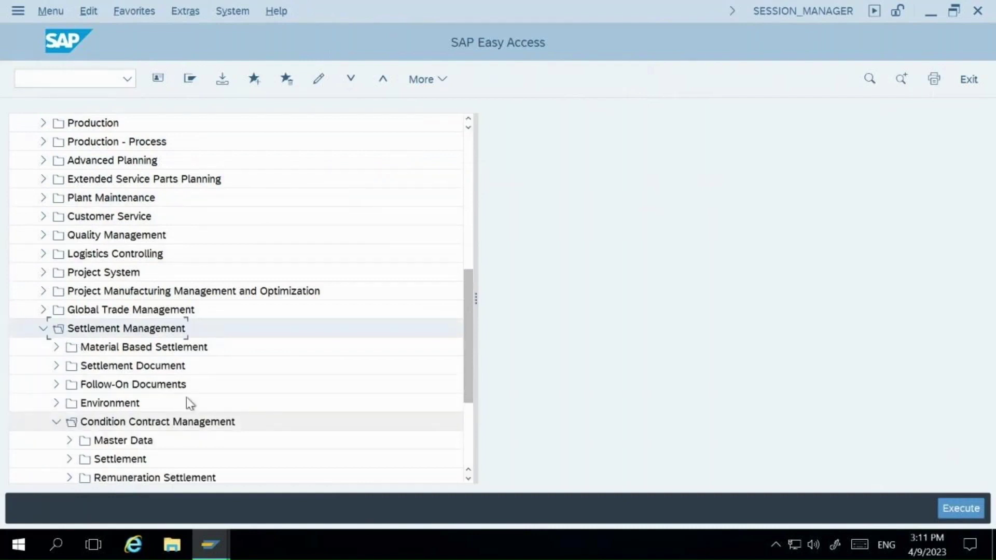
left_click_drag(467, 291, 468, 324)
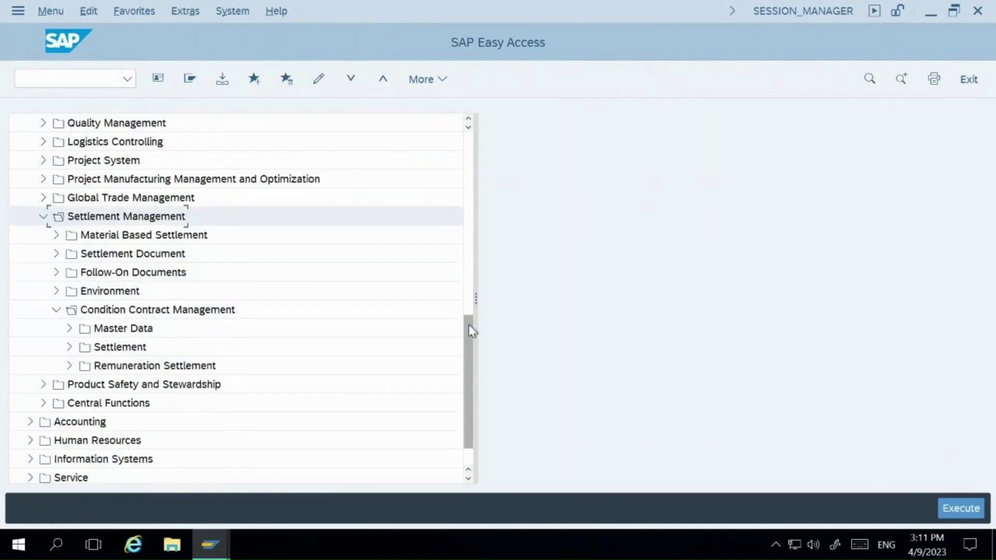
left_click(69, 330)
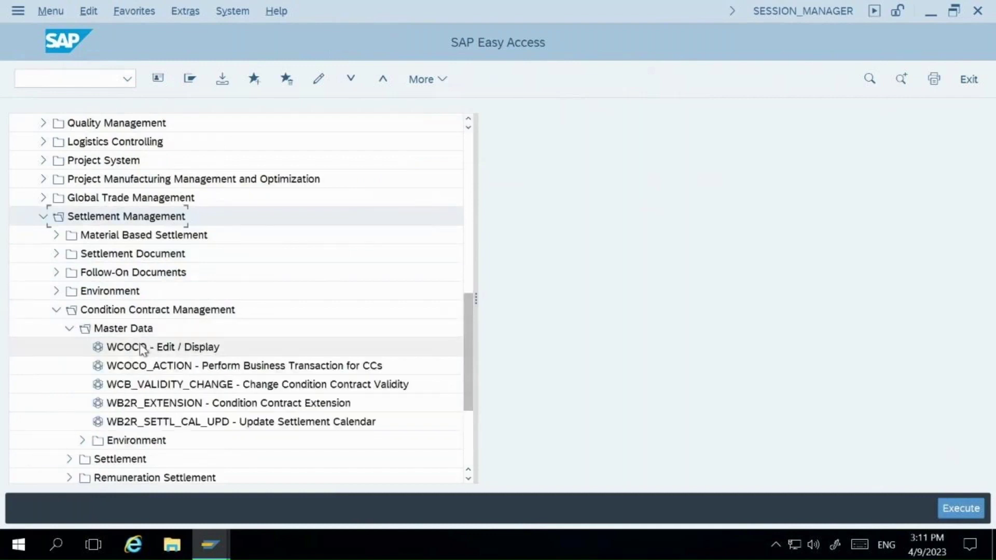
left_click(69, 329)
left_click(69, 348)
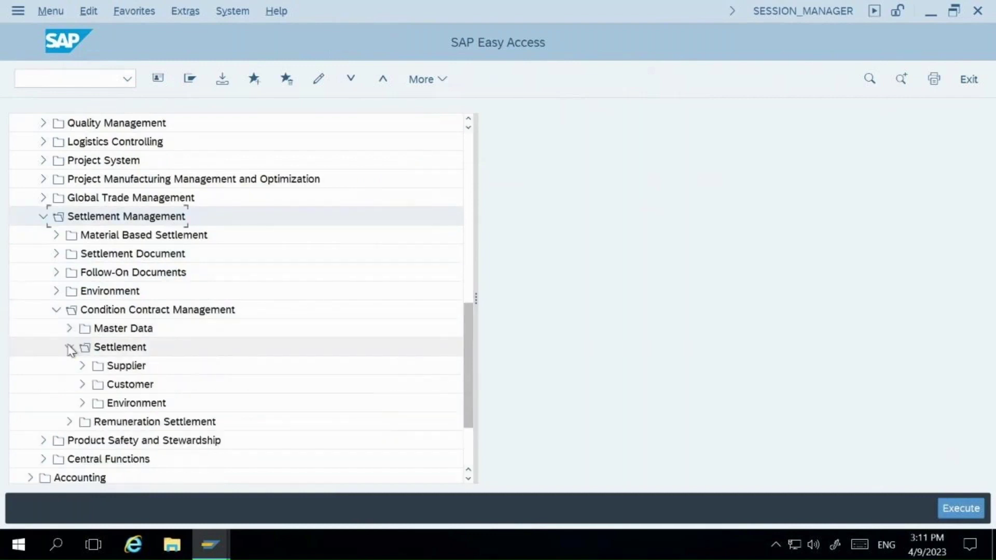
left_click(81, 385)
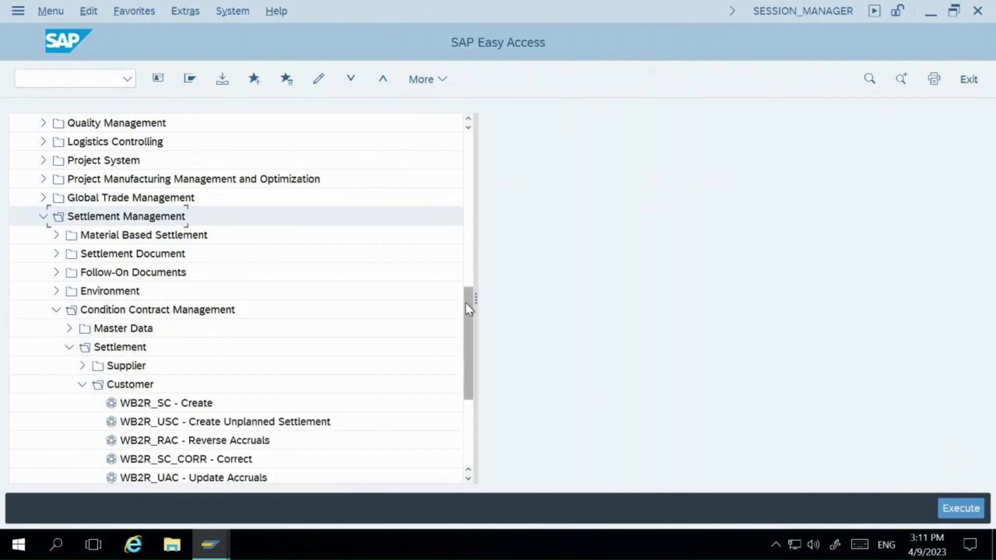
left_click_drag(467, 310, 465, 348)
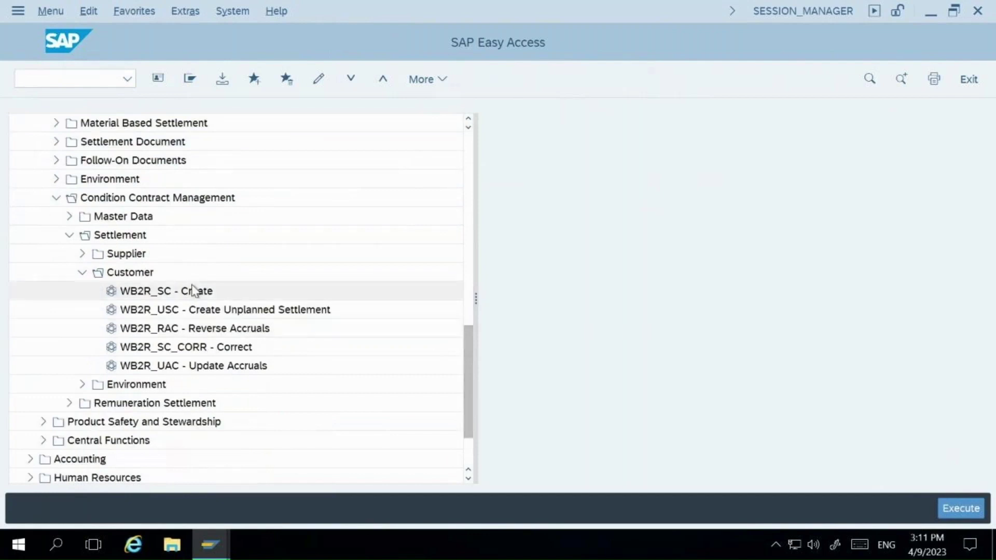
left_click(83, 274)
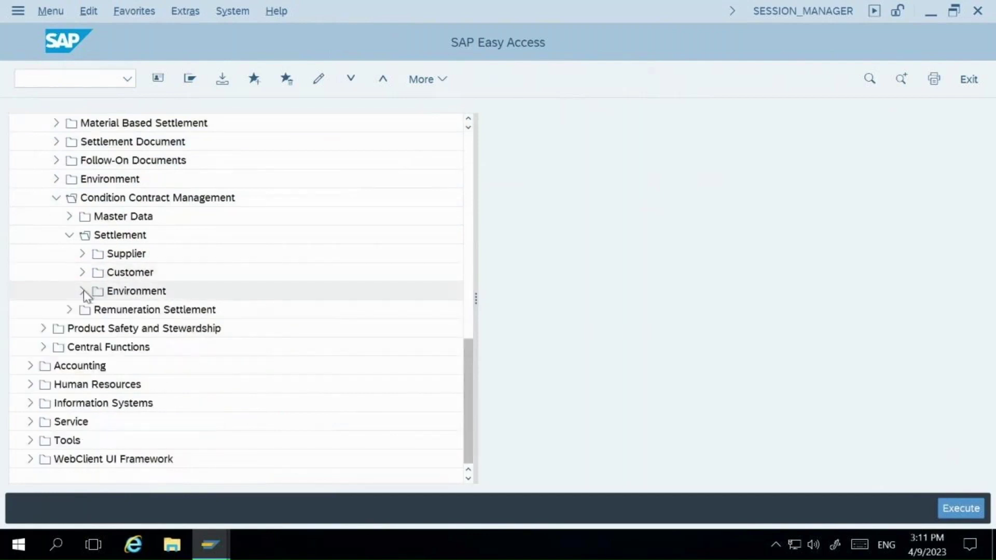
left_click(83, 292)
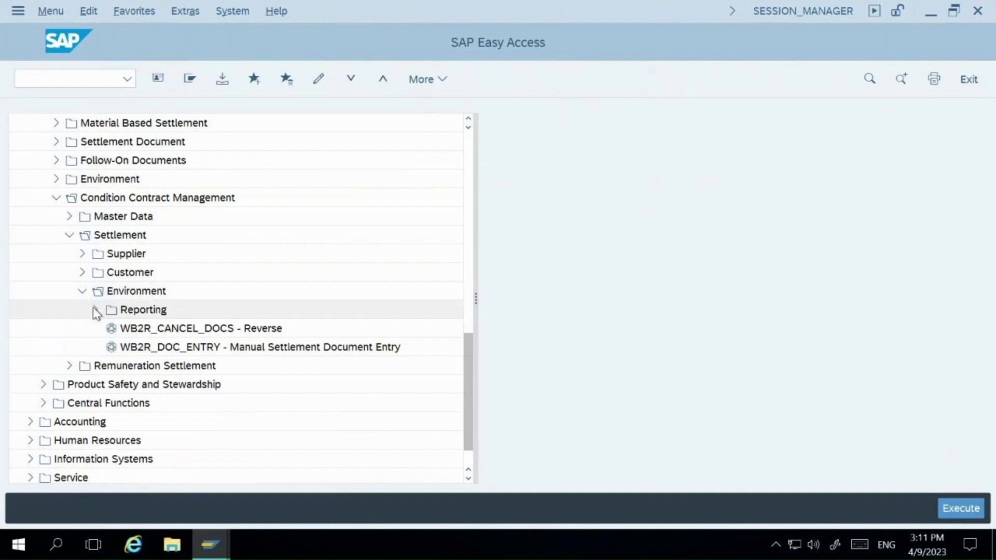
left_click(96, 310)
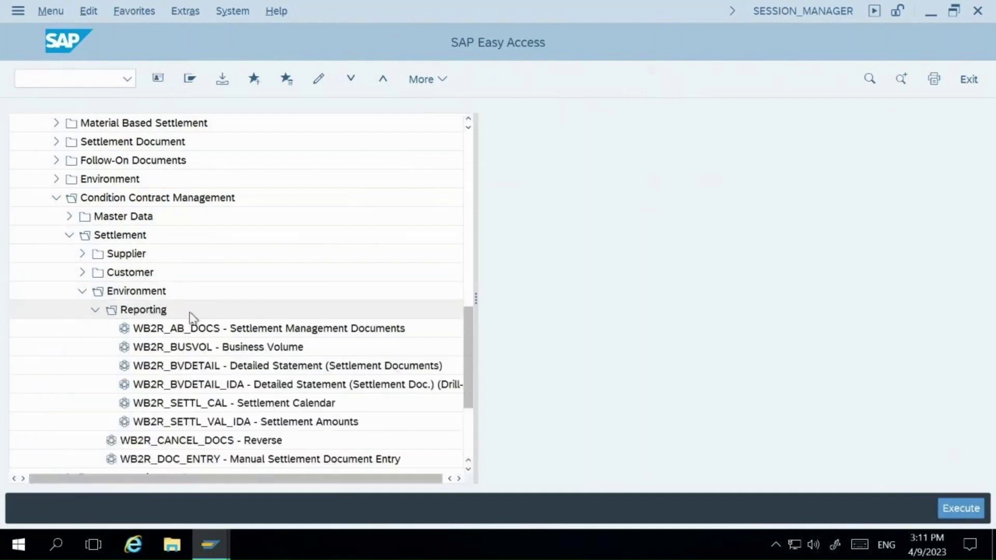
left_click(223, 349)
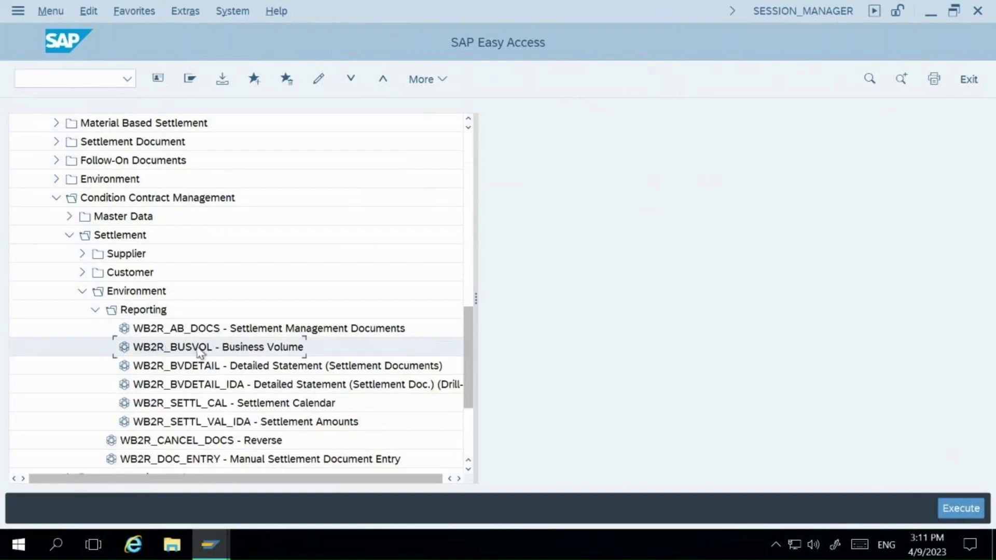
double_click(251, 348)
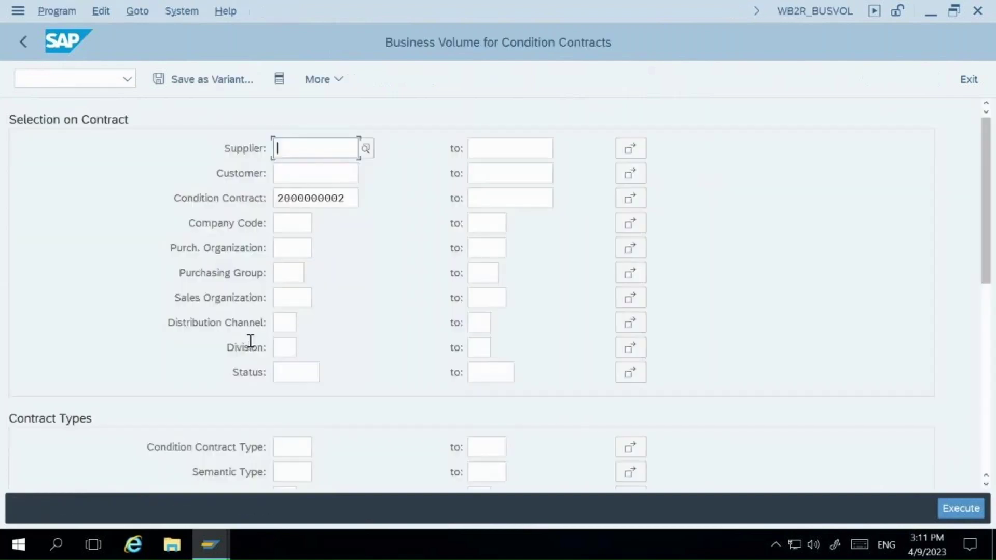
Run the business volume report for the prefilled condition contract and examine its REBV amount
left_click(354, 202)
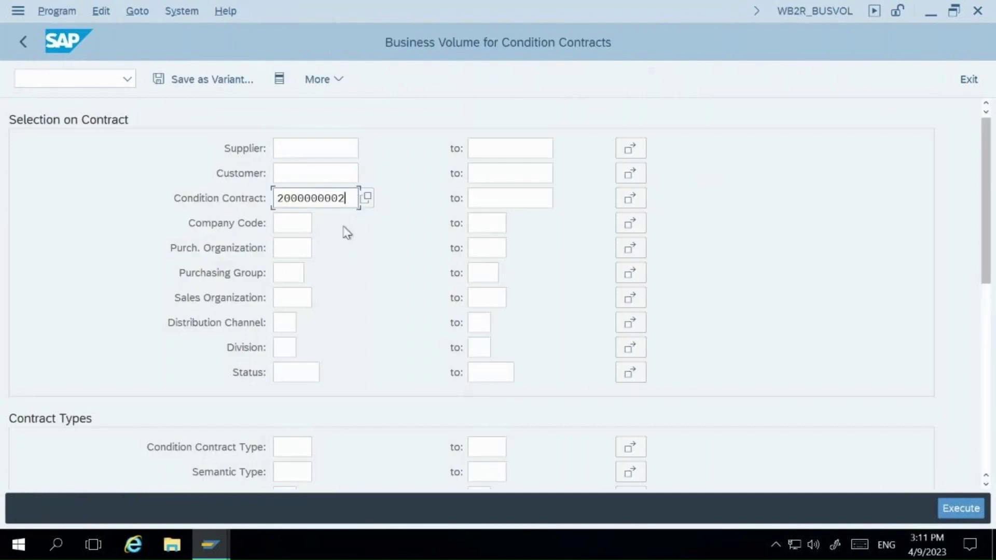
left_click(941, 503)
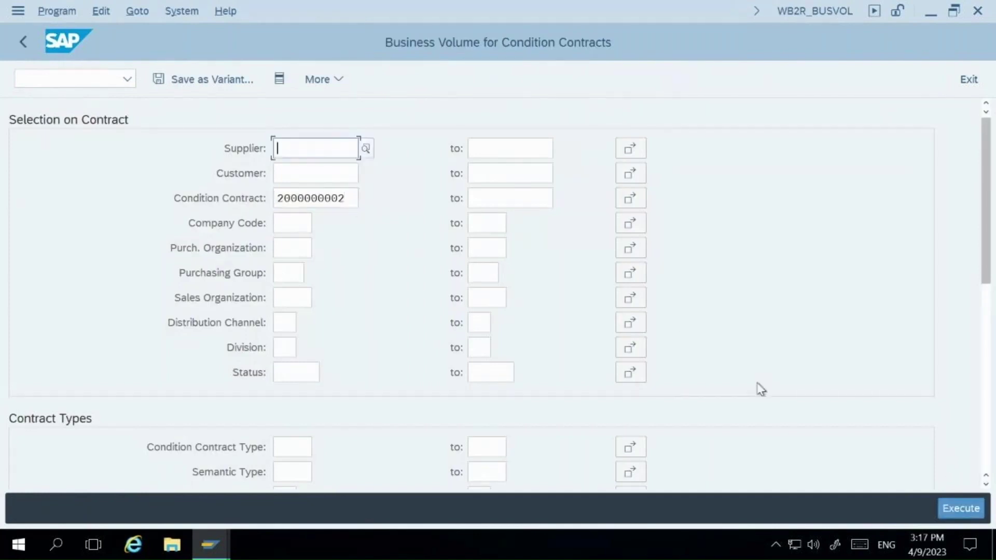
left_click(959, 509)
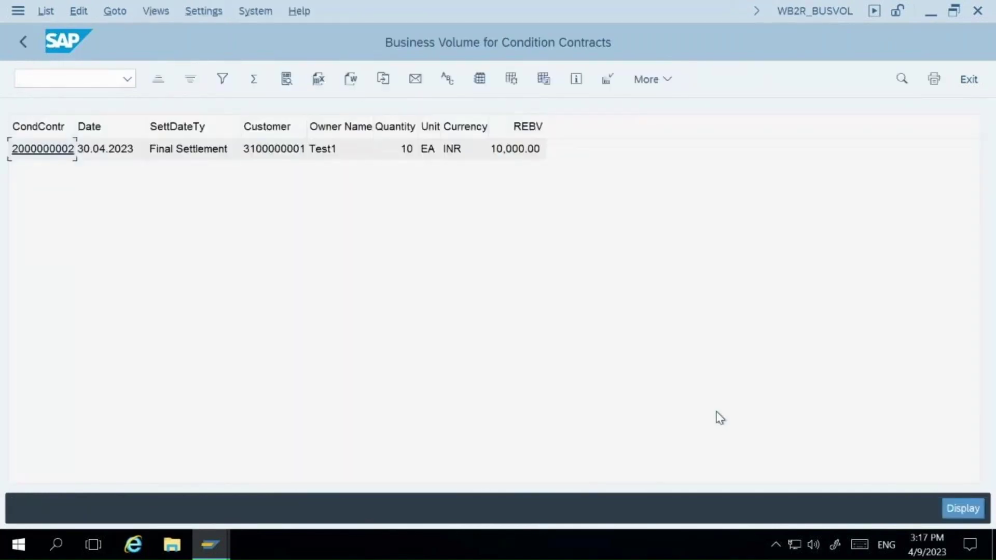
left_click(522, 155)
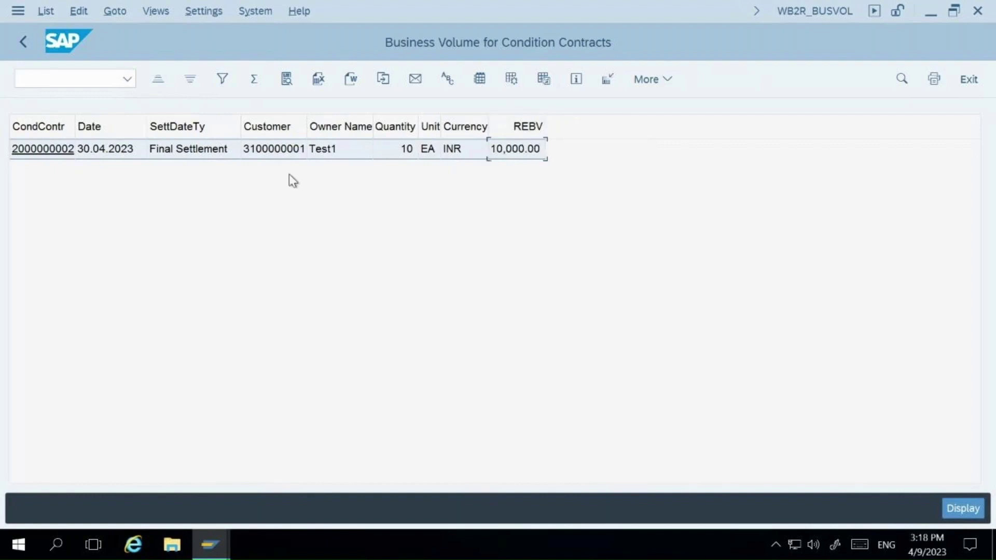
Leave the business volume report and start customer settlement creation, transaction WB2R_SC
left_click(24, 44)
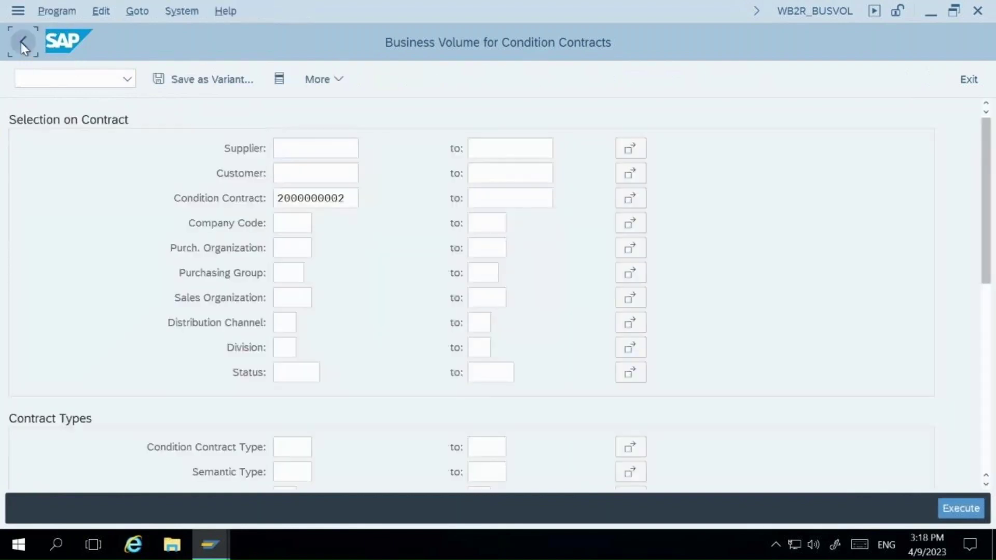
left_click(24, 45)
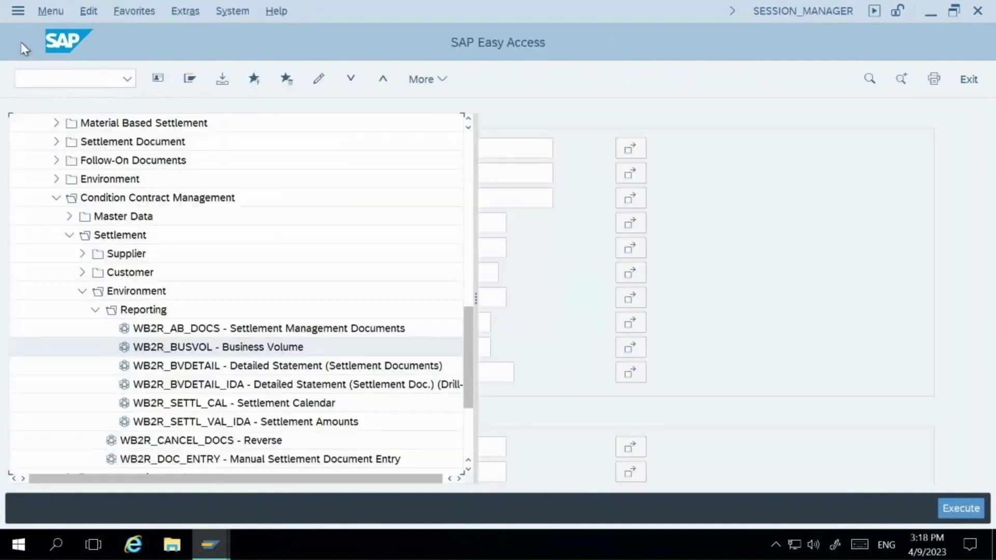
left_click(82, 291)
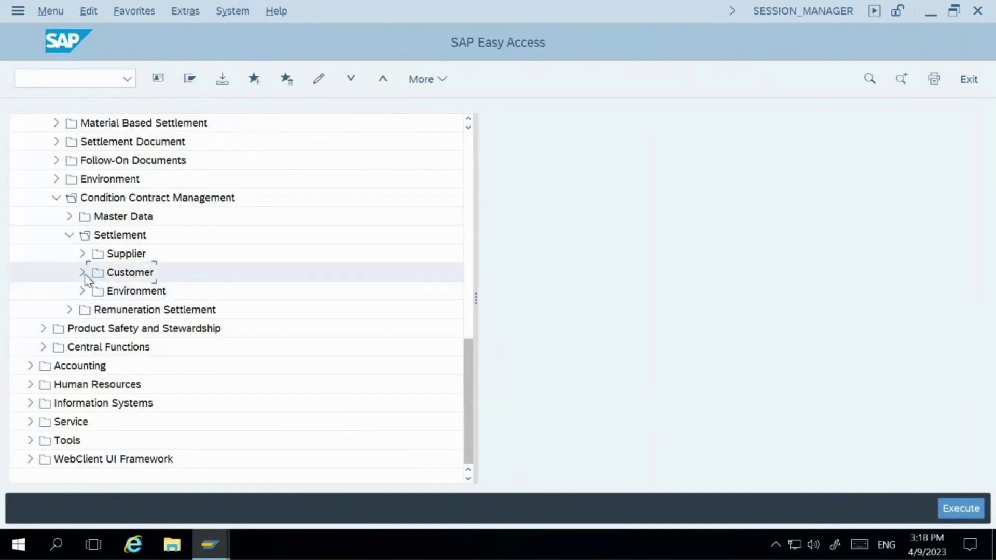
left_click(83, 273)
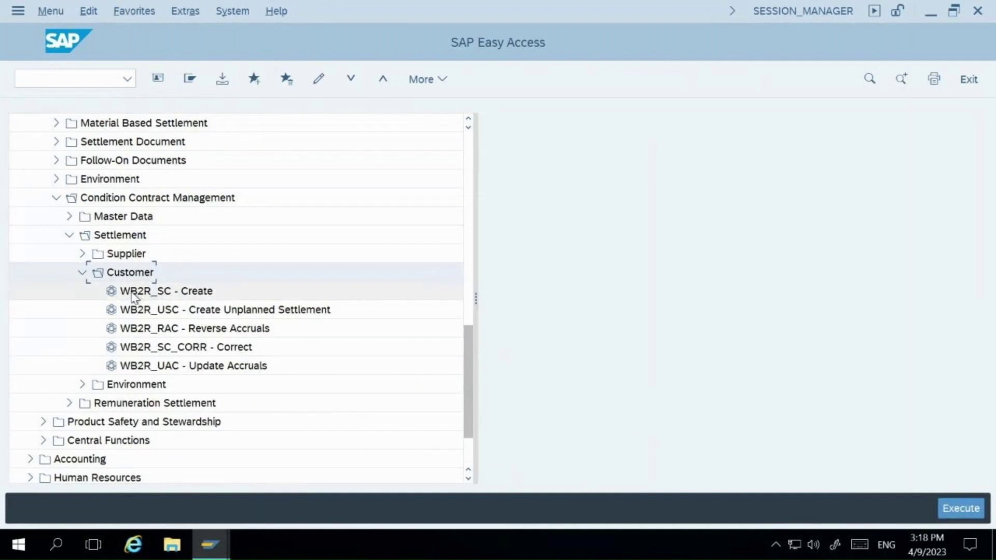
left_click(173, 295)
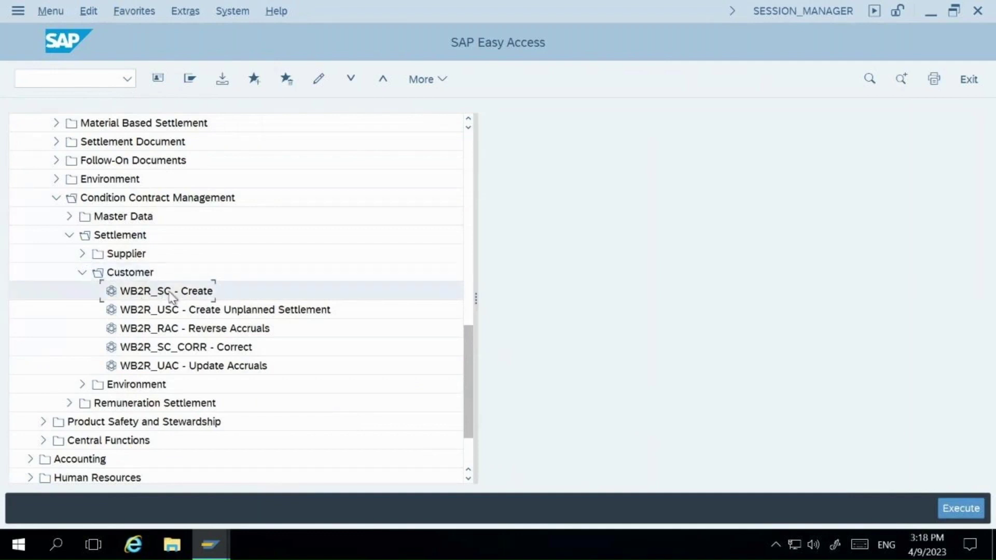
double_click(173, 295)
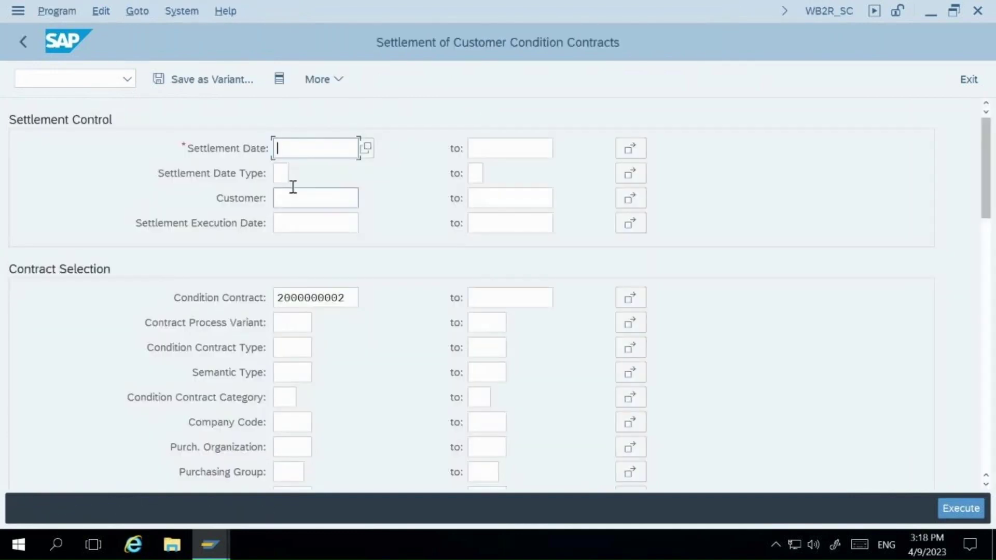
Set the Settlement Date to 30042023 for settling the prefilled condition contract
type("30")
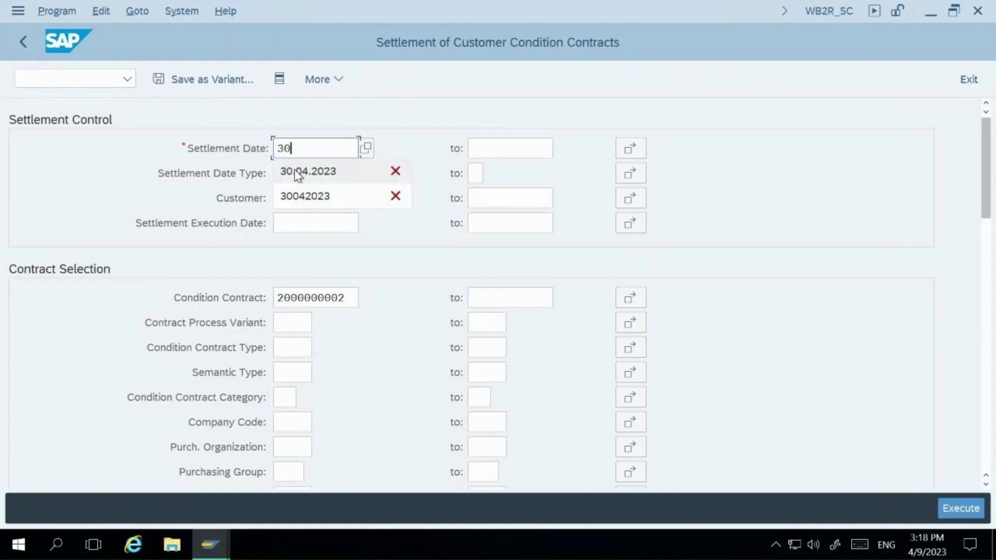
type("0420")
left_click(298, 172)
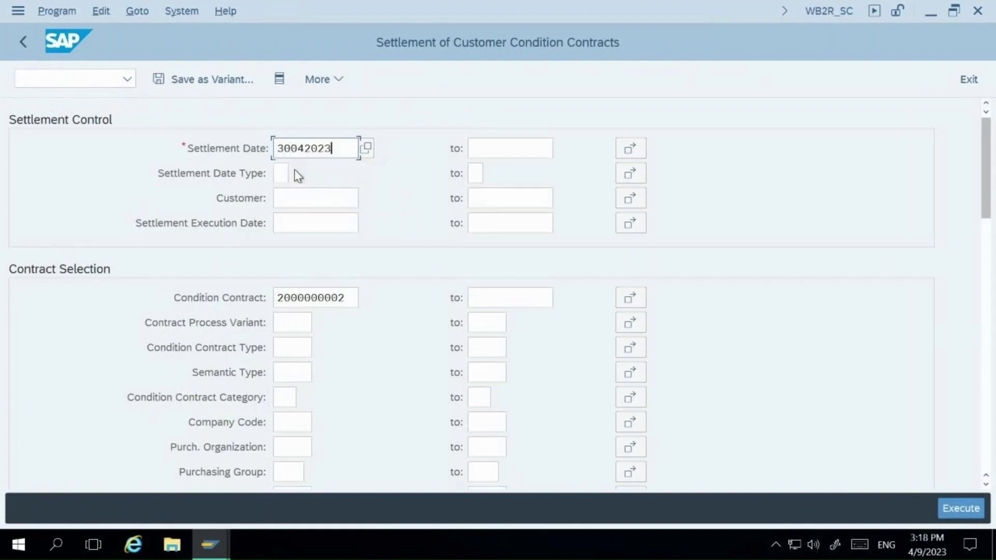
key("Tab")
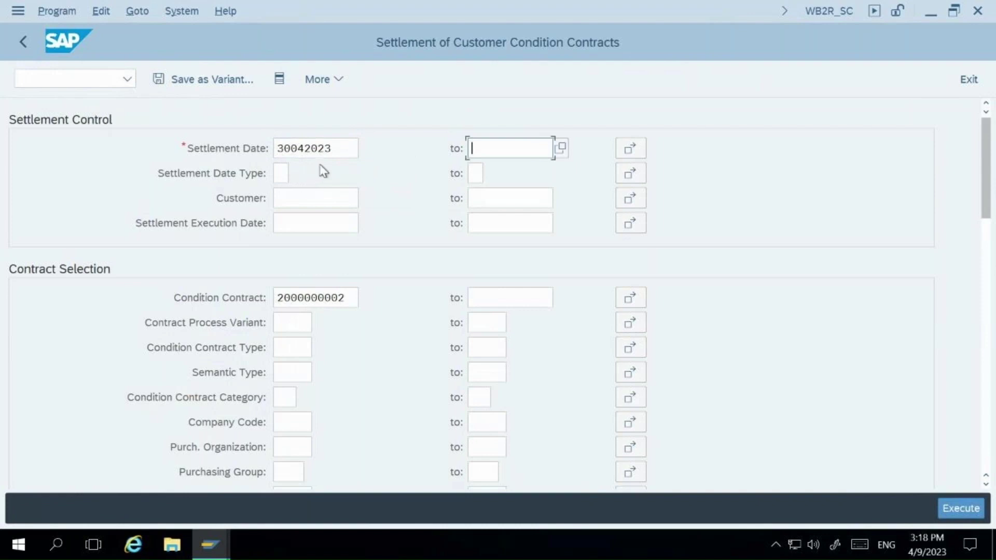
left_click(347, 298)
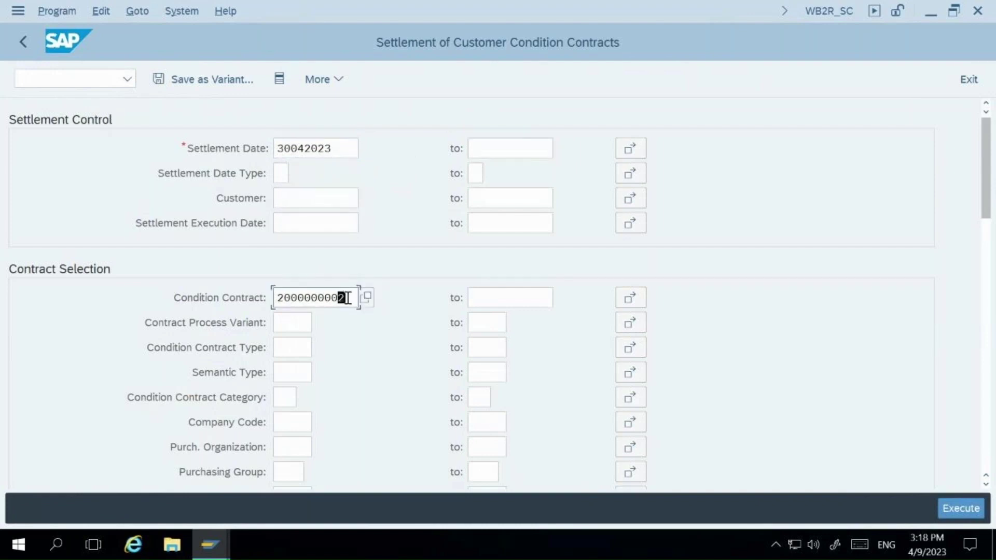
Execute the customer settlement with Run Type X Check Run, review its message log and return to the selection screen
left_click(986, 251)
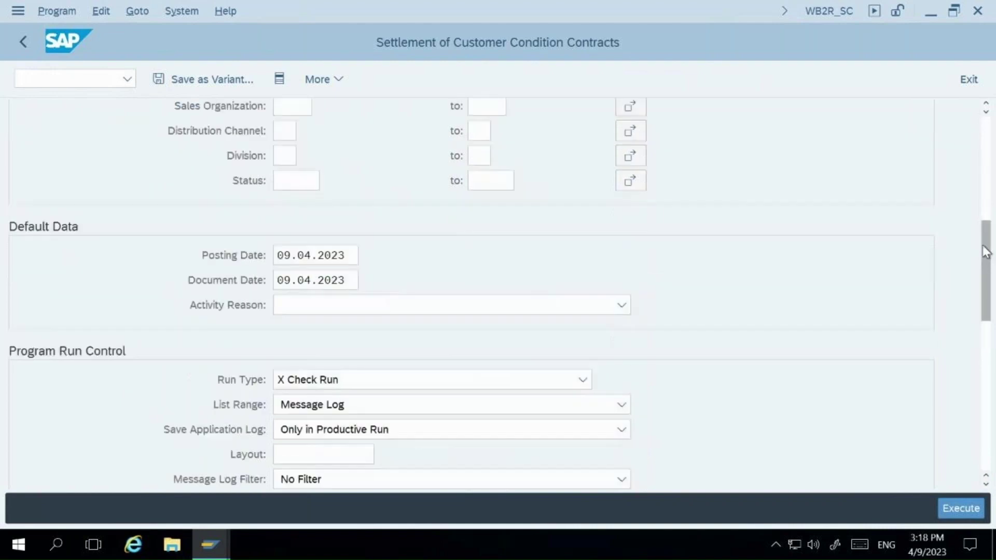
left_click(325, 382)
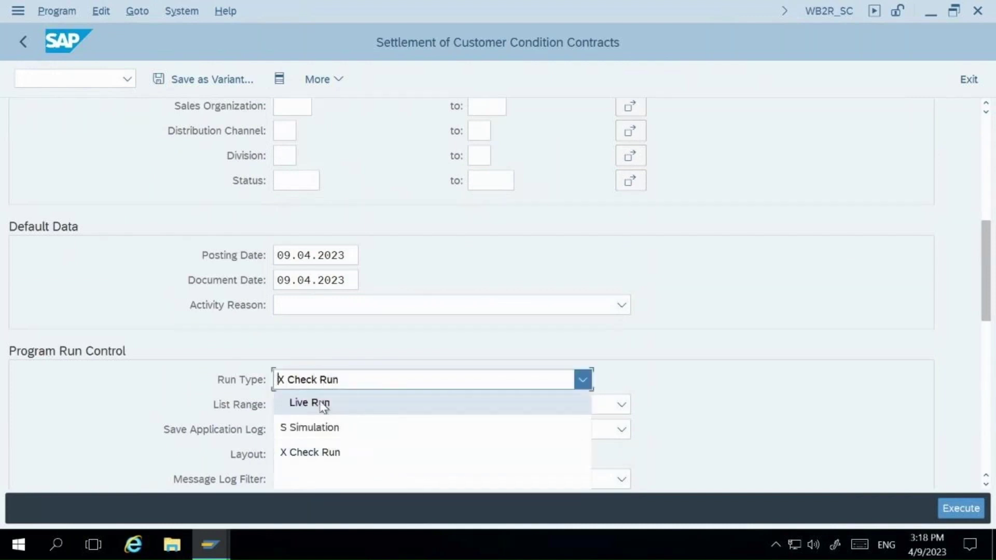
left_click(329, 342)
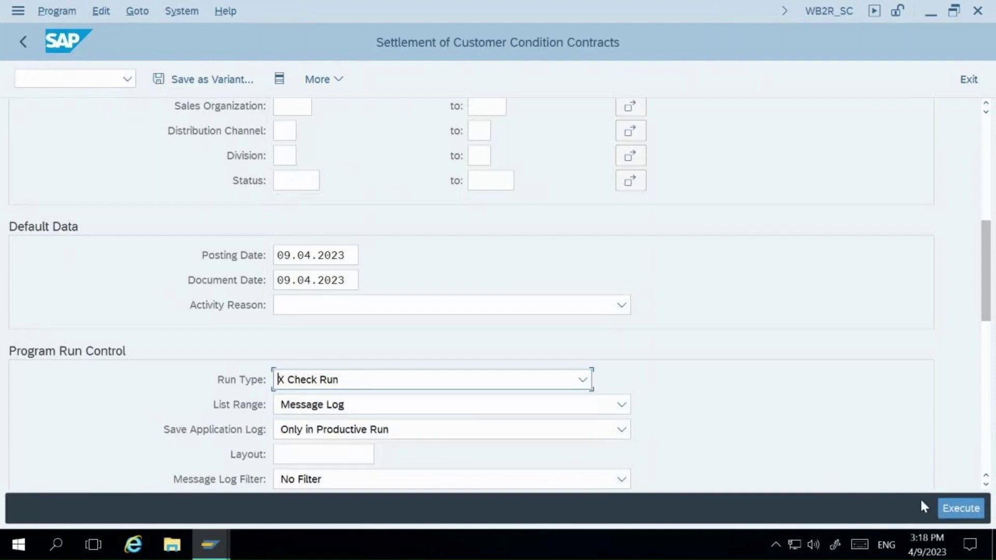
left_click(956, 508)
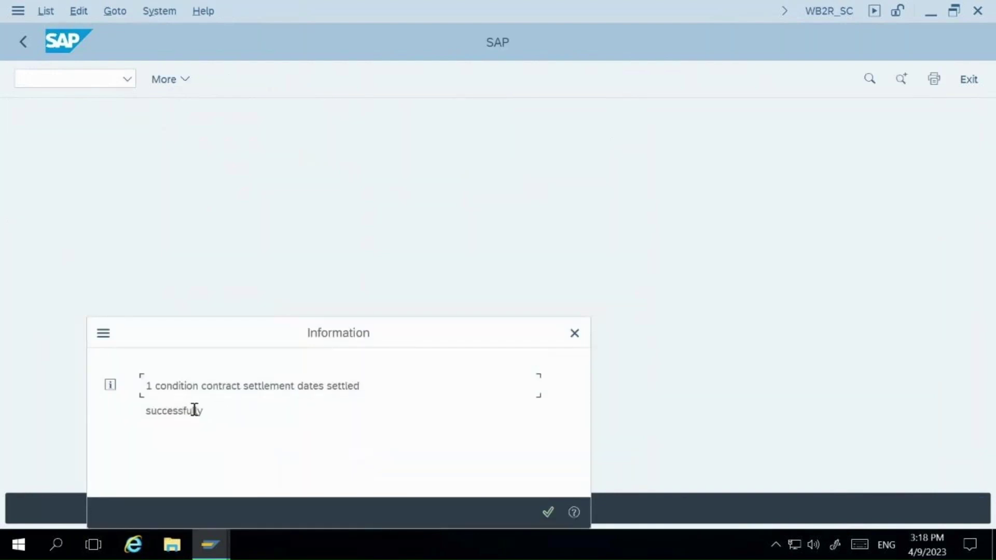
left_click(547, 511)
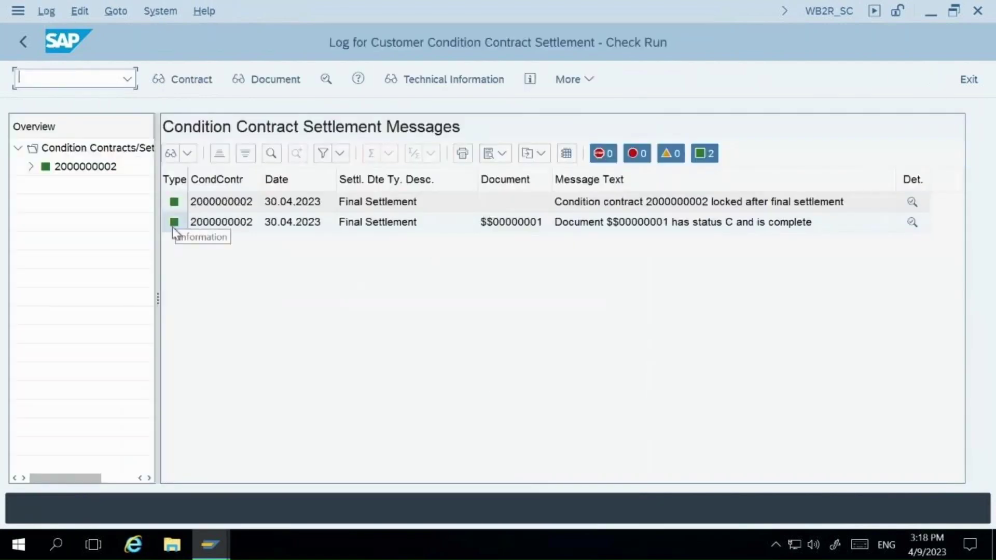
left_click(23, 43)
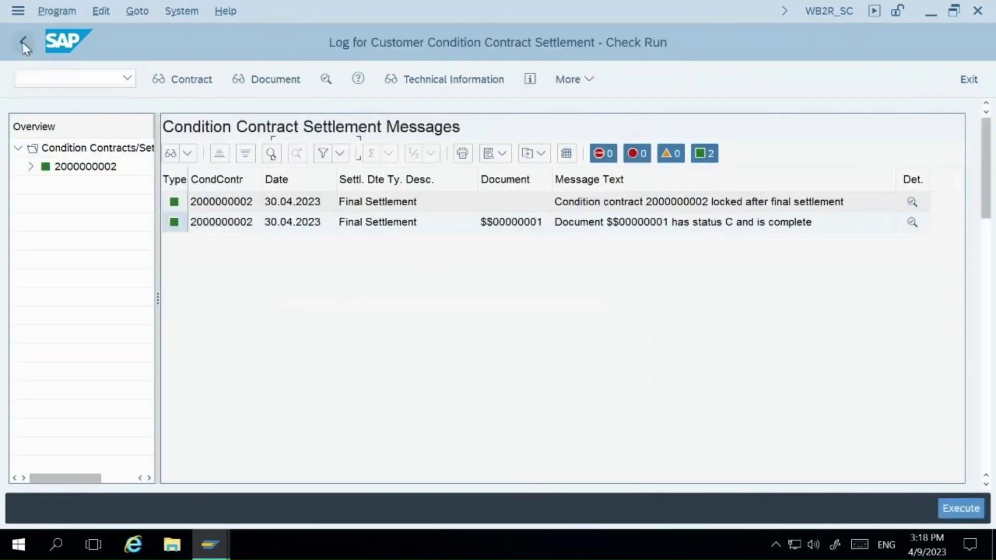
Set the Run Type to Live Run, execute the settlement and check the accounting document message in the log
left_click(985, 318)
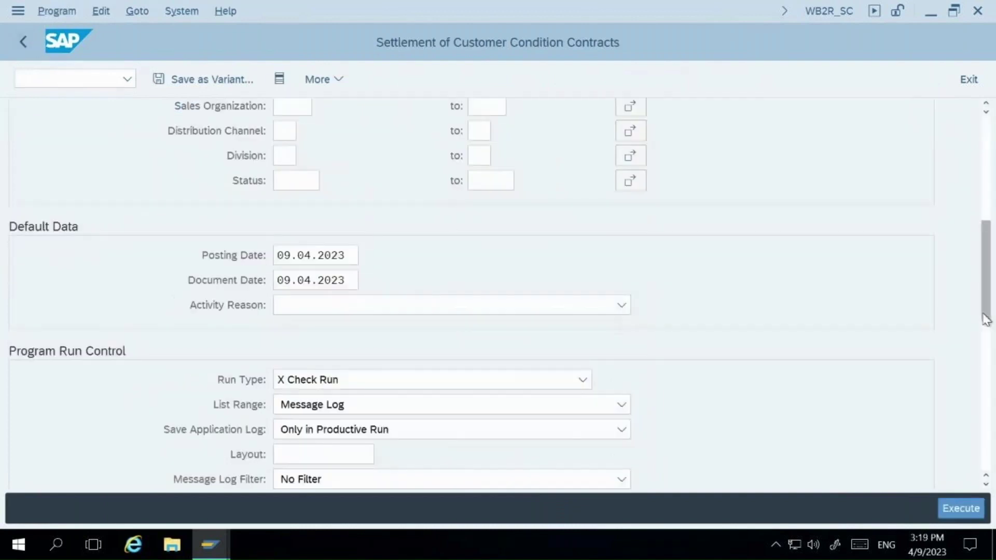
left_click(540, 376)
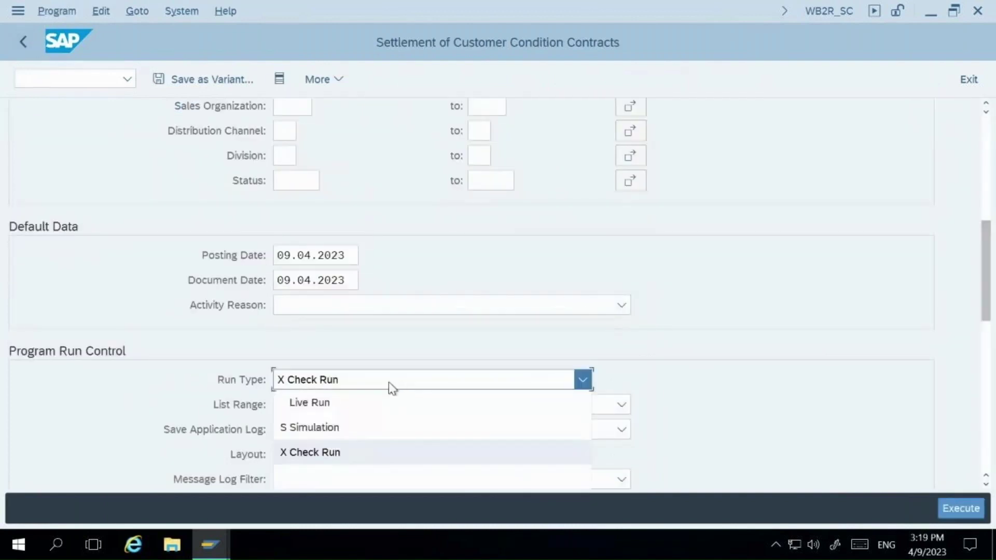
left_click(353, 409)
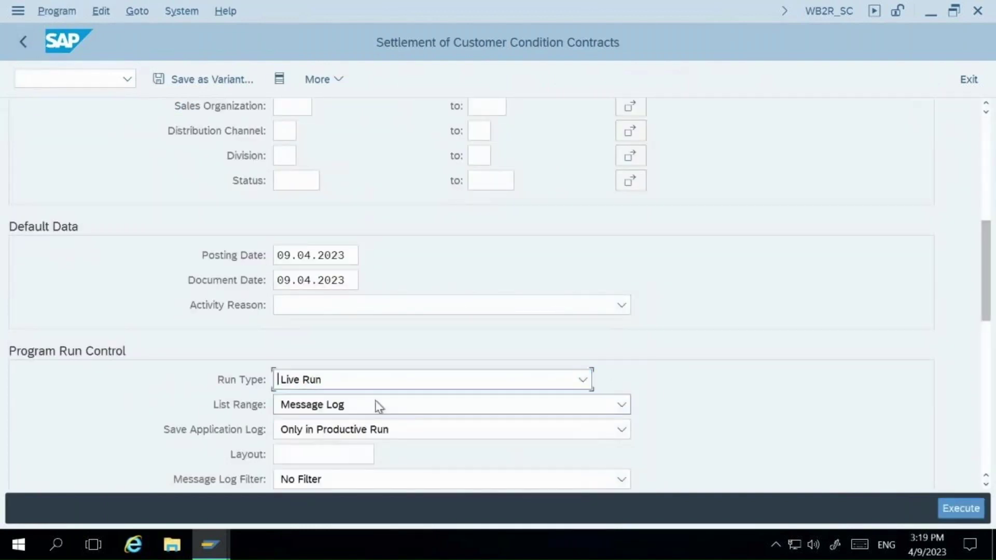
left_click(969, 508)
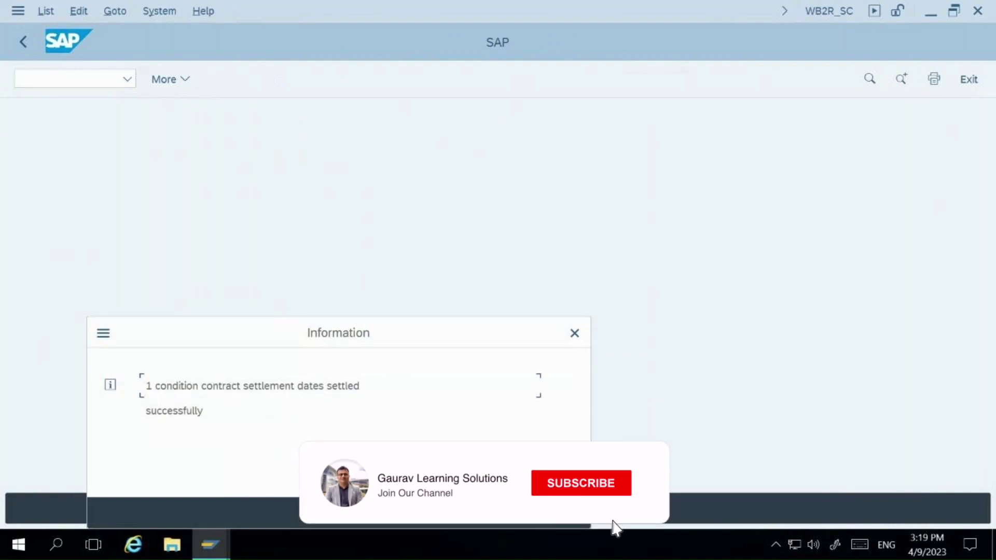
key("Return")
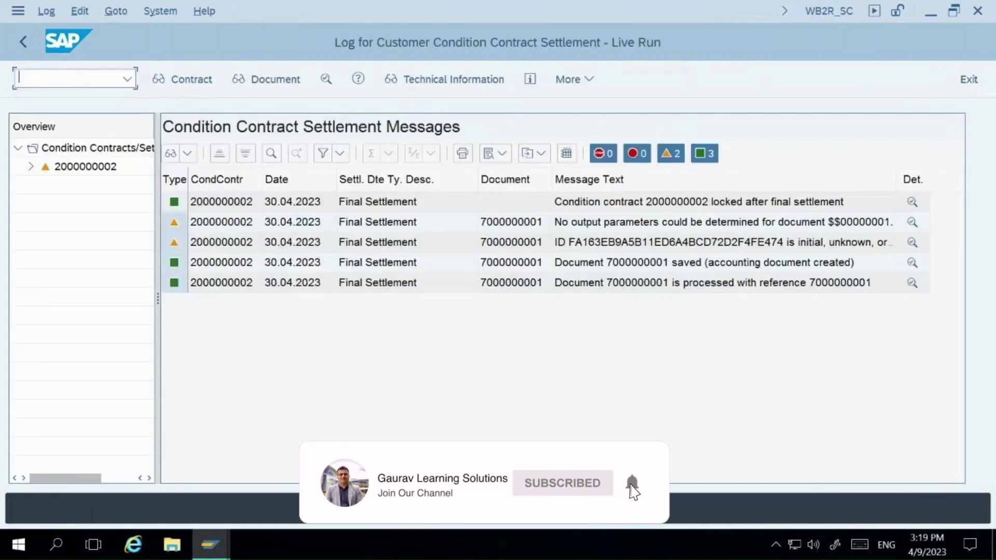
left_click(667, 267)
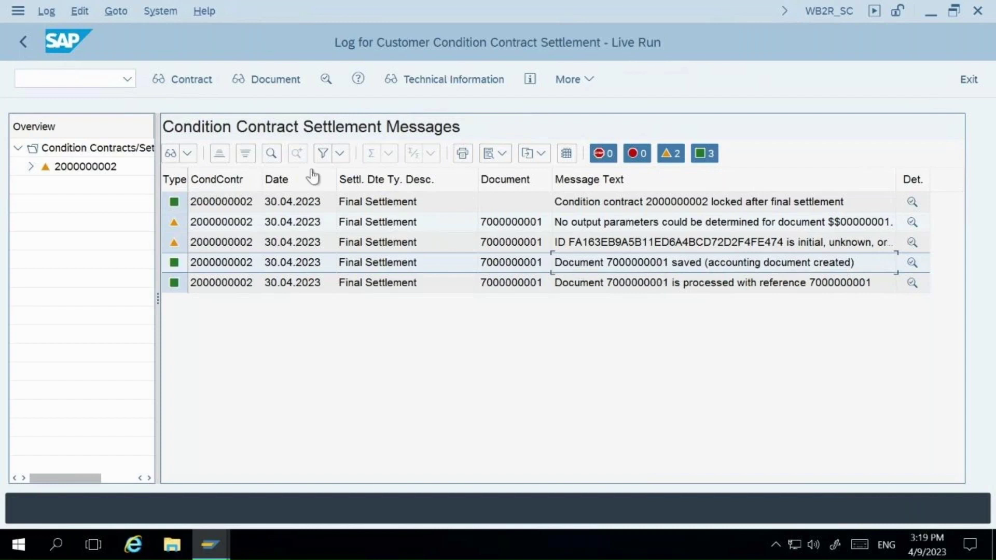
Display the settled condition contract from the log, widen its document flow and open the Sales Rebate document under Final Settlement
left_click(205, 83)
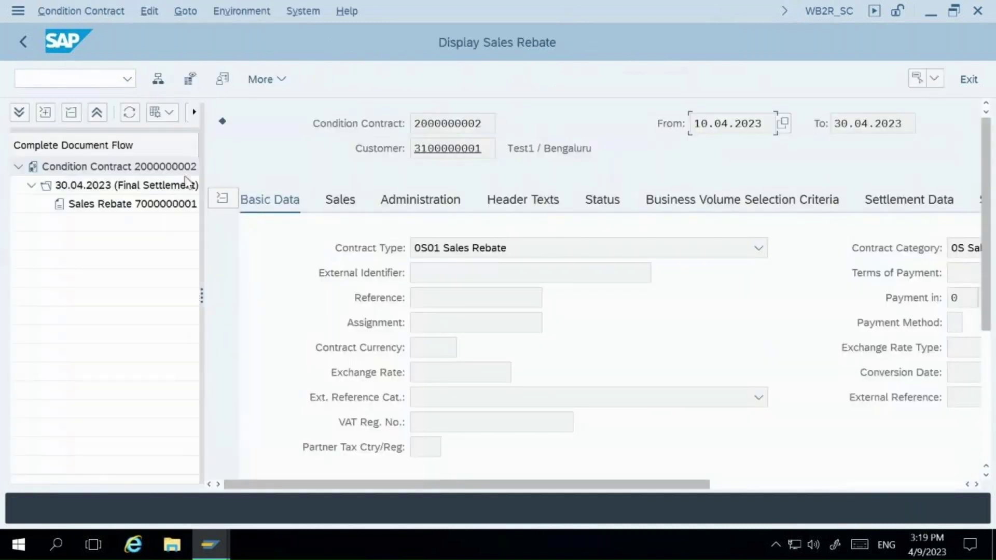
left_click_drag(203, 288, 289, 295)
left_click(107, 166)
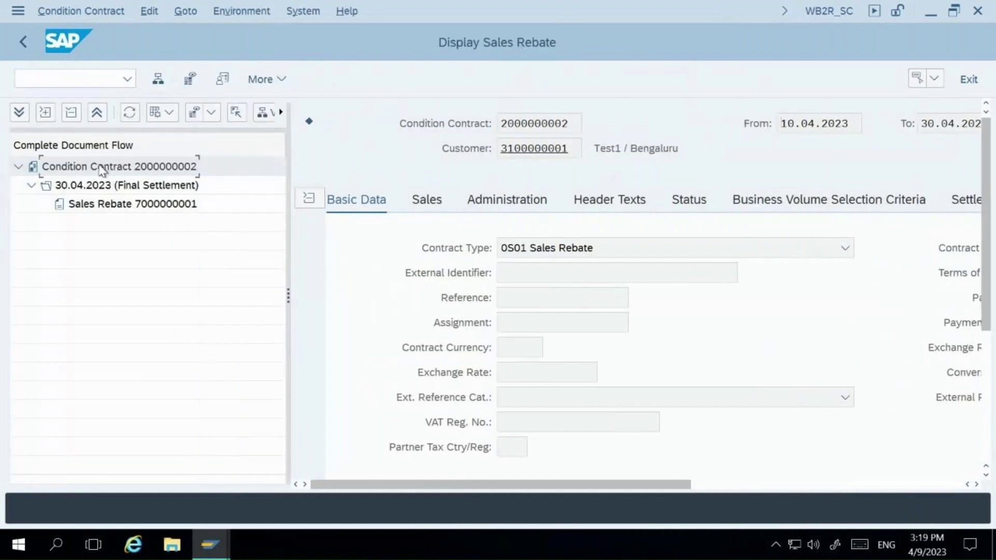
left_click(129, 190)
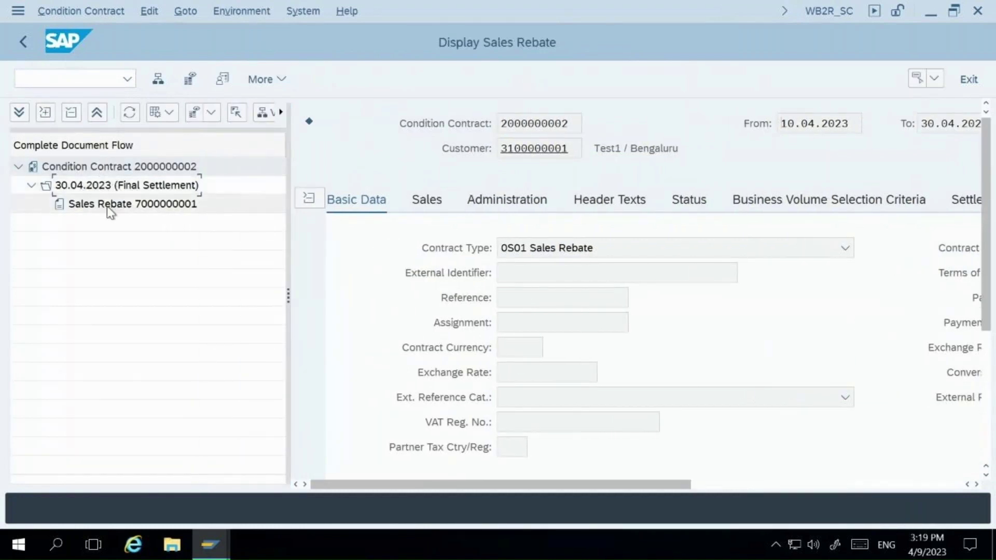
double_click(107, 205)
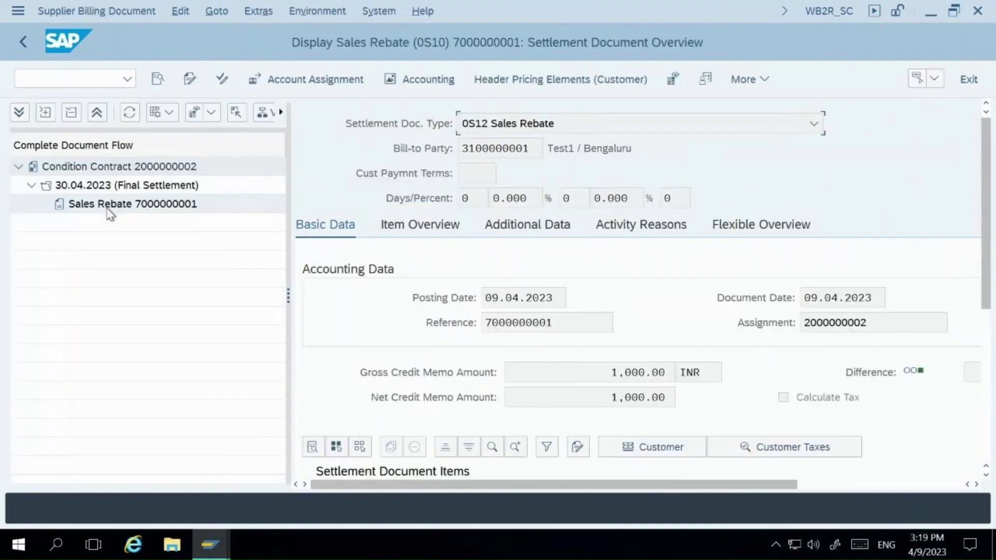
Examine the gross credit memo amount and its currency in the Sales Rebate settlement document
left_click_drag(609, 372, 678, 375)
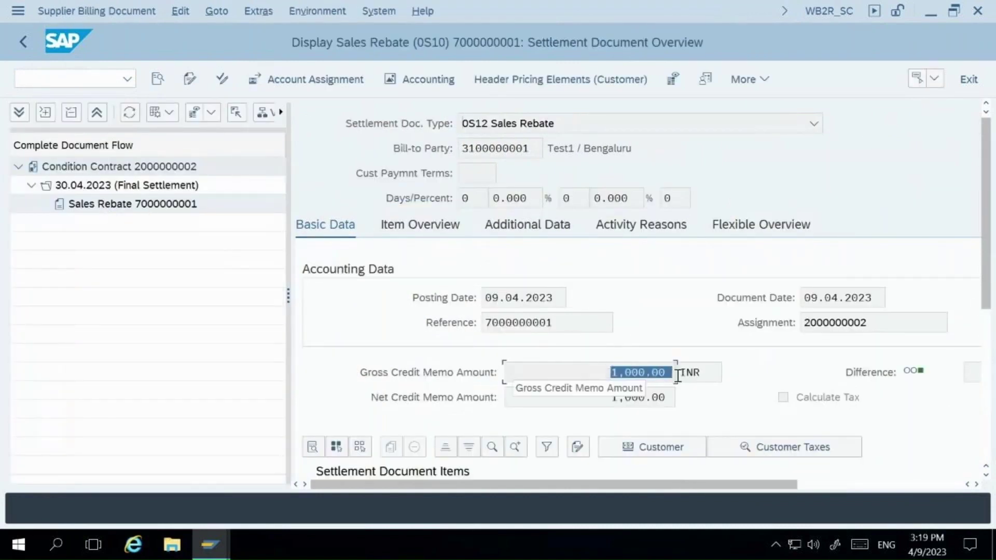
left_click(679, 375)
left_click(705, 373)
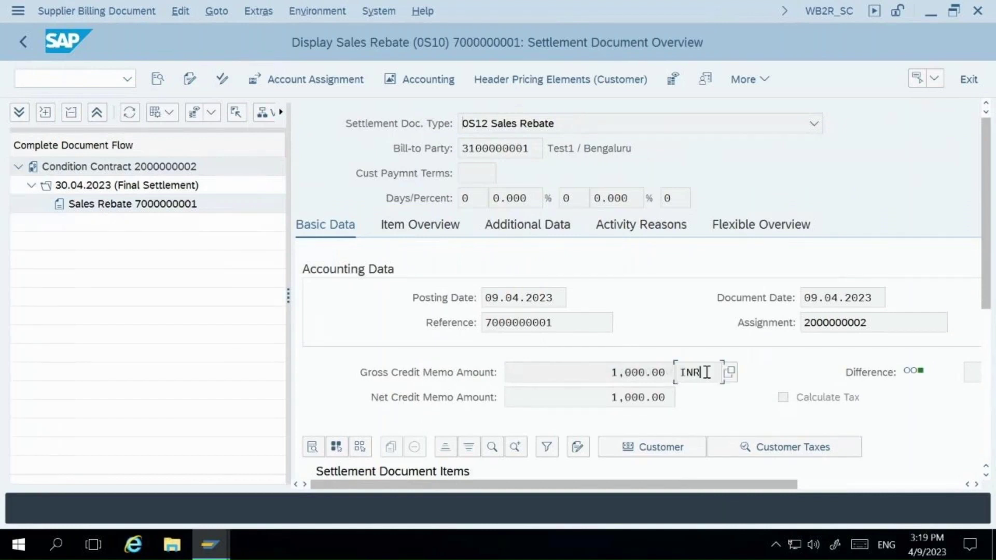
key("shift+Tab")
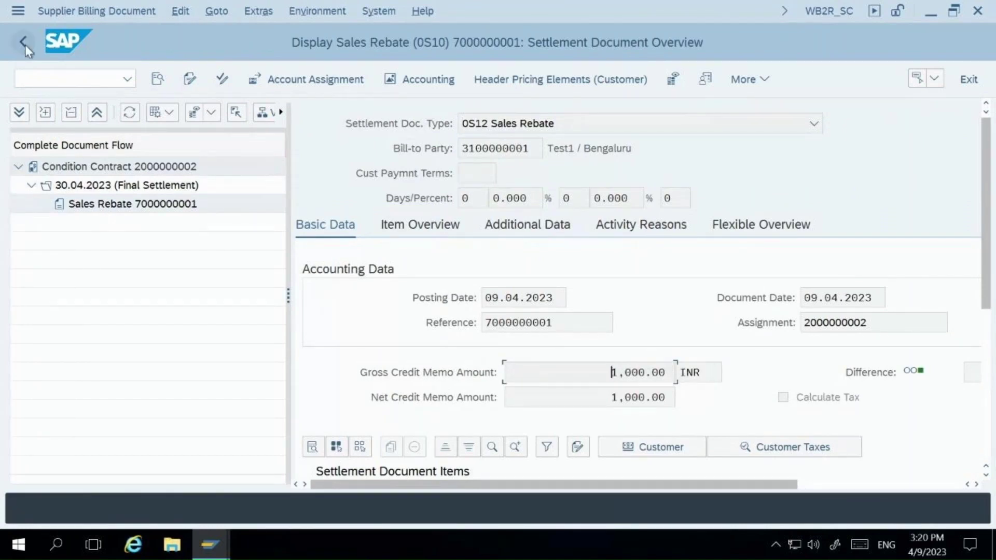